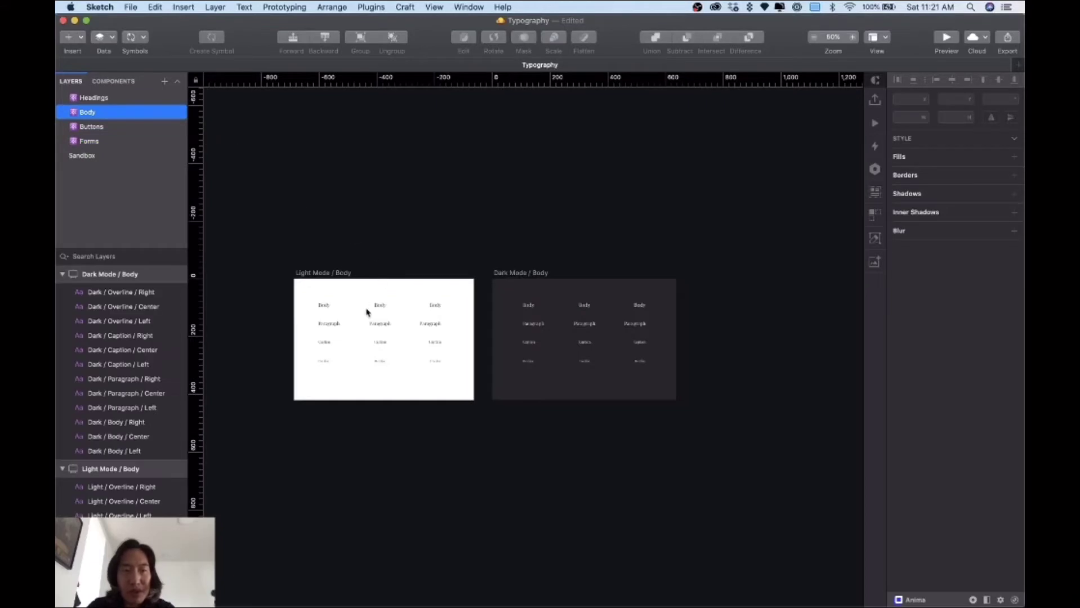
Step: Open the empty Buttons page and briefly check the Rubik font specimen in Chrome
{"action": "left_click", "coordinate": [116, 128]}
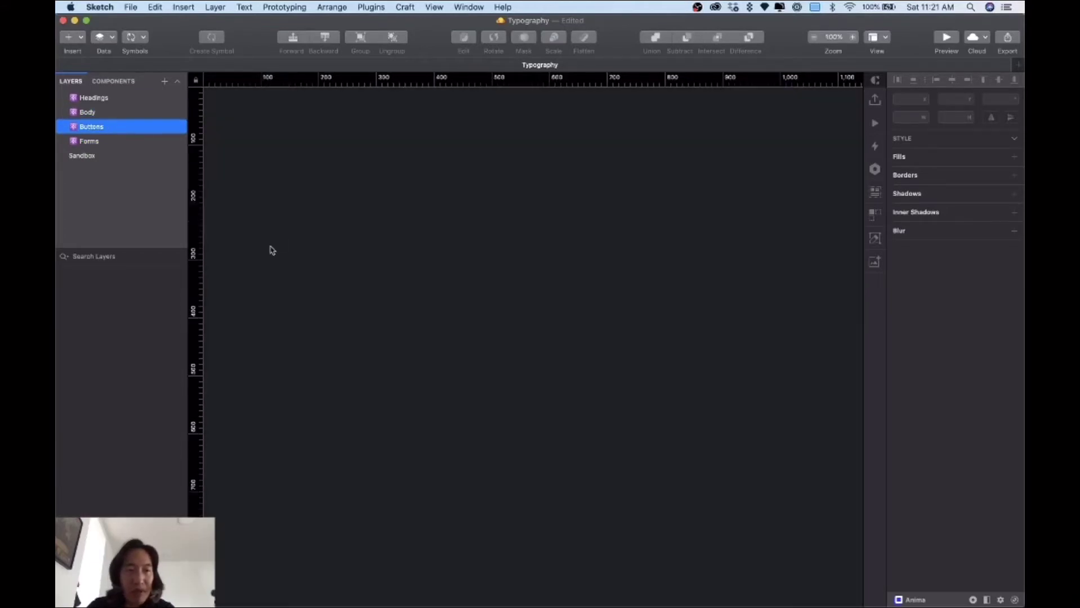
{"action": "key", "text": "ctrl+Up"}
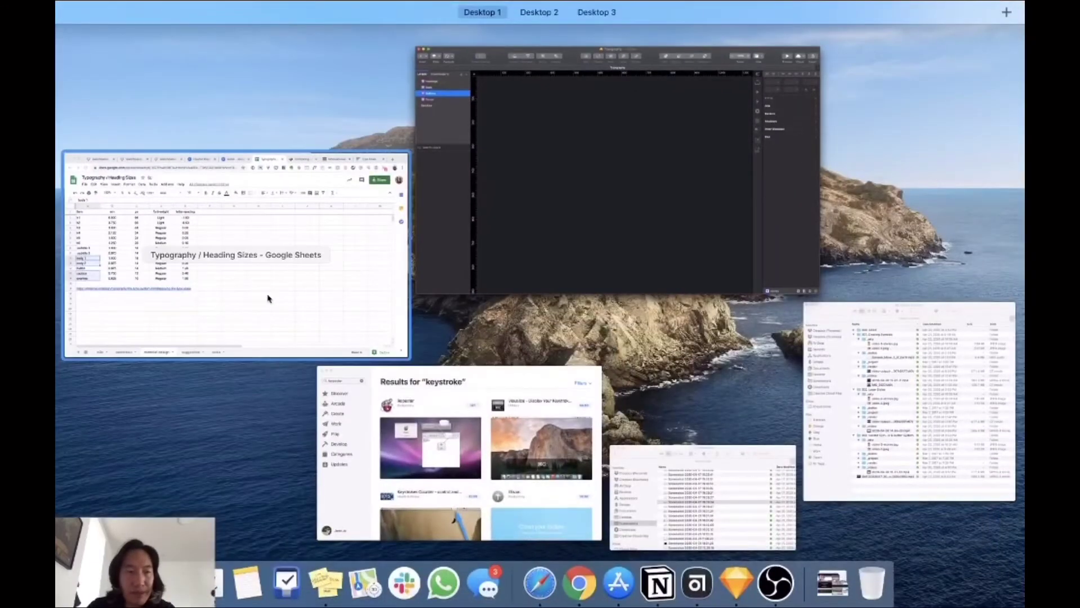
{"action": "left_click", "coordinate": [349, 326]}
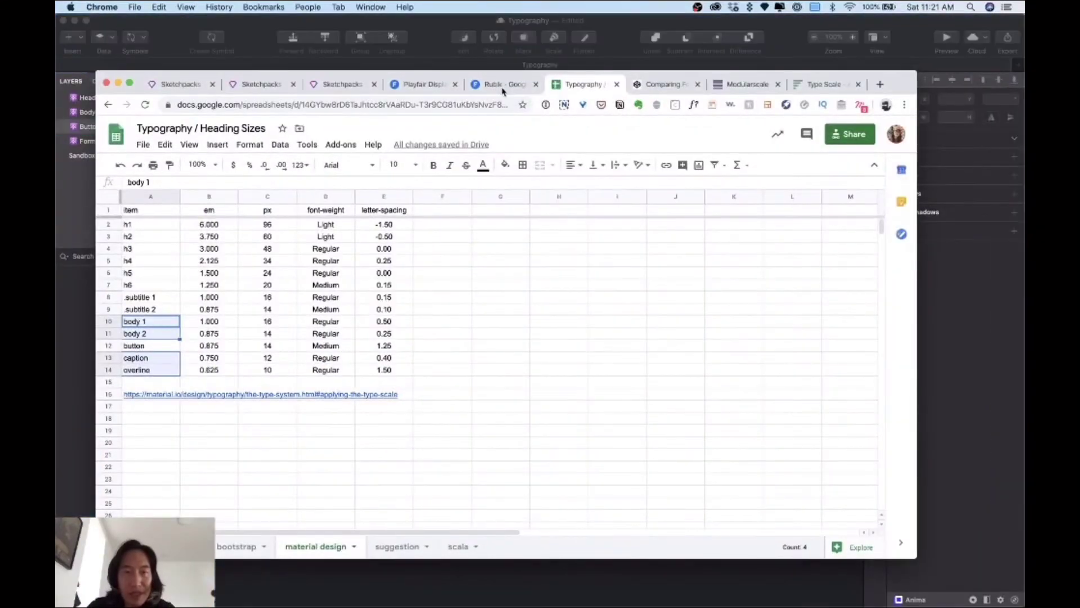
{"action": "key", "text": "ctrl+shift+Tab"}
{"action": "scroll", "coordinate": [265, 383], "scroll_direction": "down", "scroll_amount": 2}
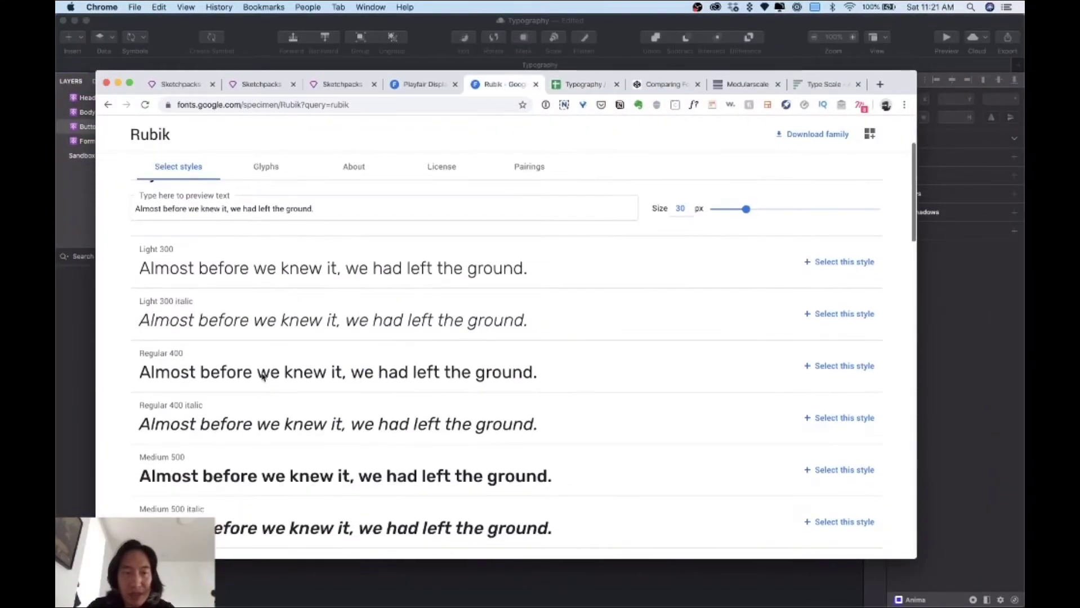
{"action": "key", "text": "super+Tab"}
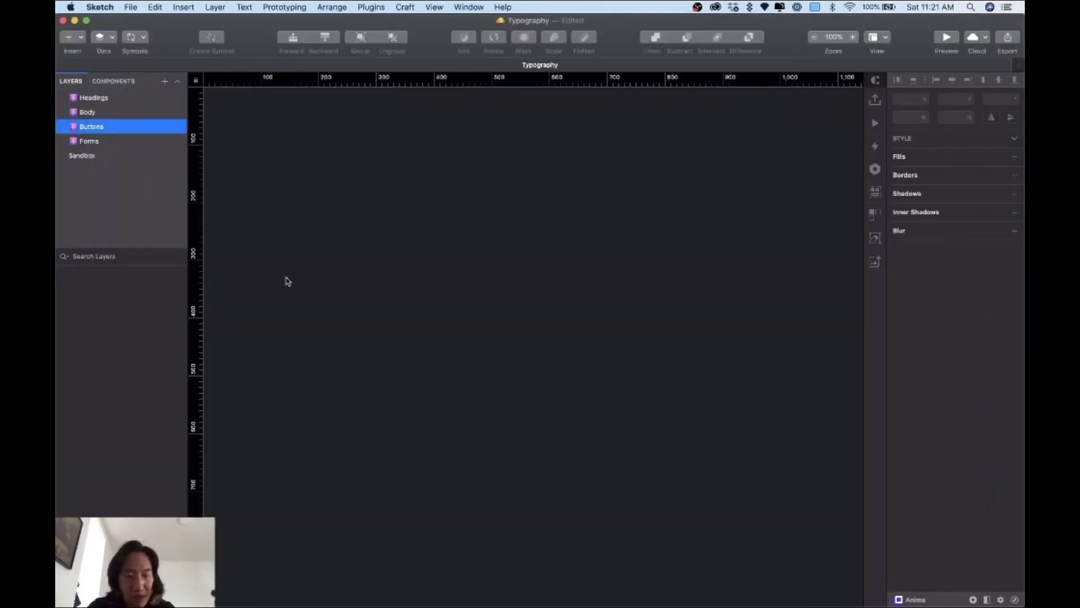
Step: Add a Desktop HD artboard to the Buttons page
{"action": "key", "text": "a"}
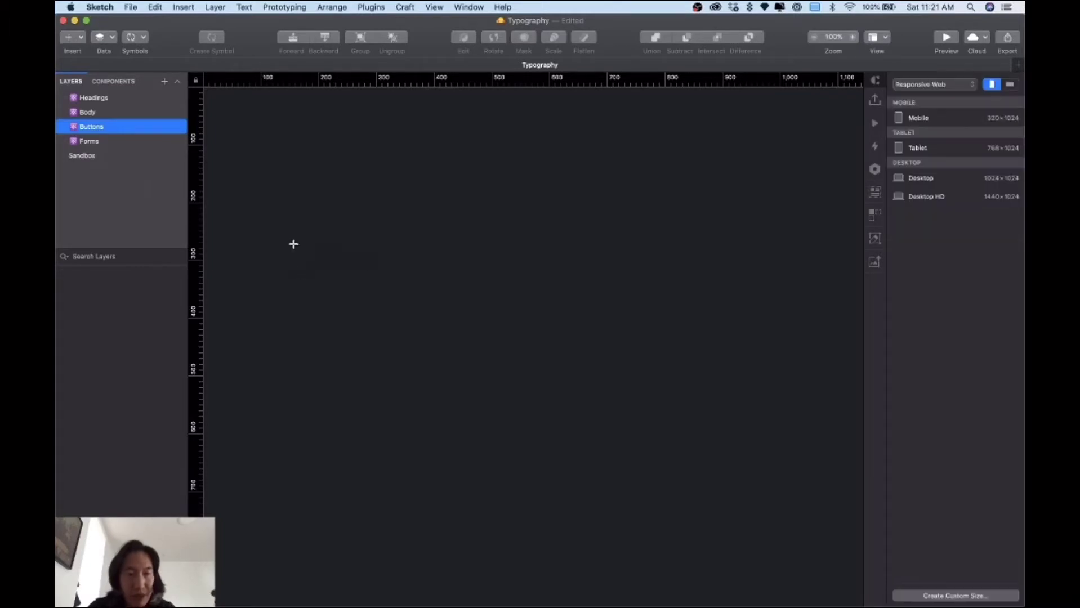
{"action": "left_click", "coordinate": [909, 196]}
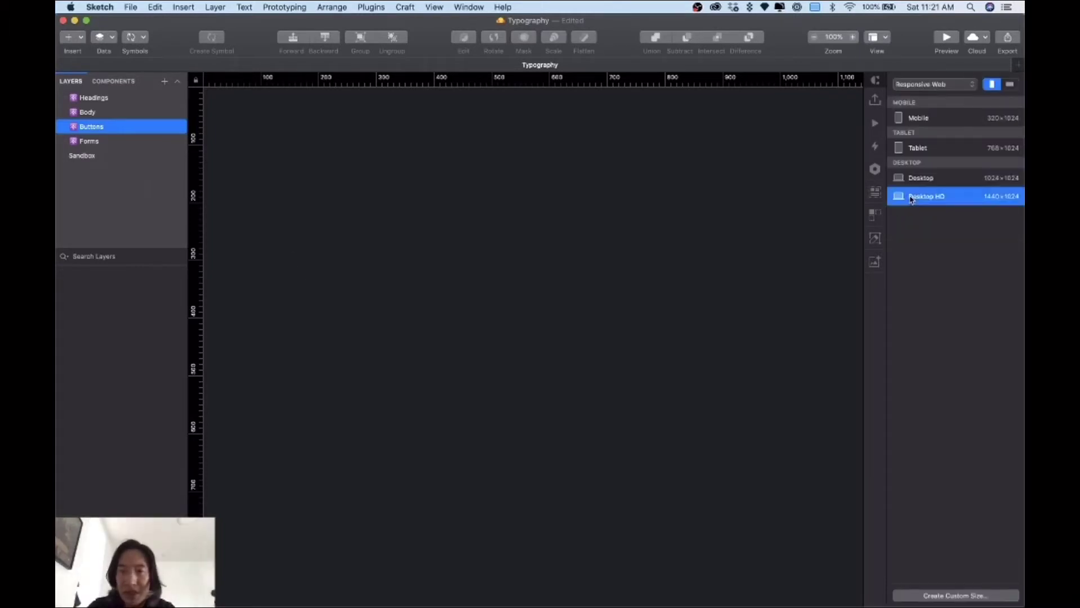
{"action": "left_click", "coordinate": [402, 166]}
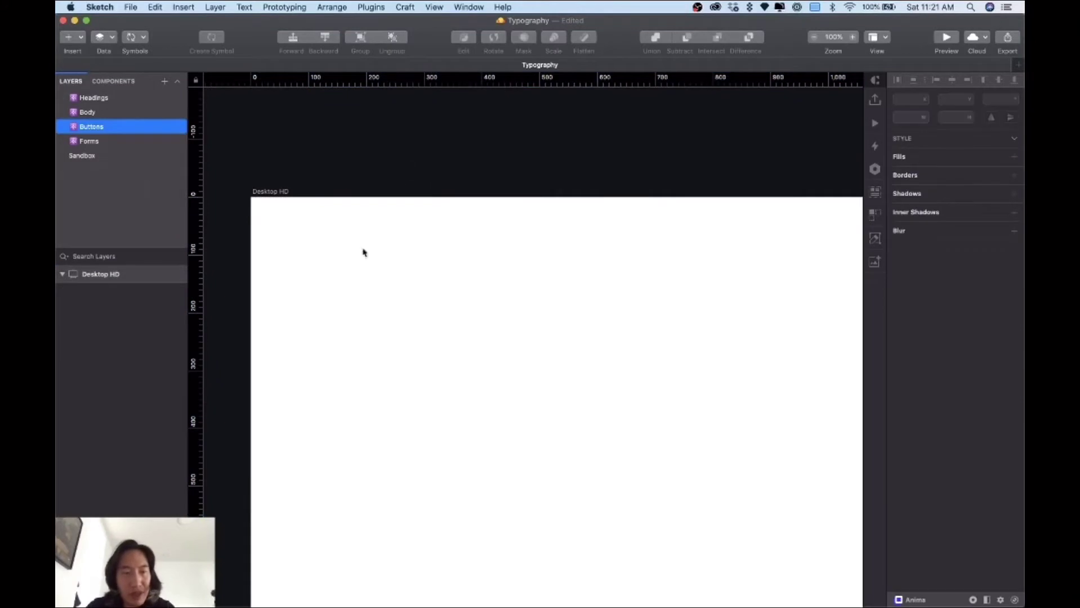
Step: Place a 'Hello' text layer on the artboard and colour it black
{"action": "left_click", "coordinate": [335, 296]}
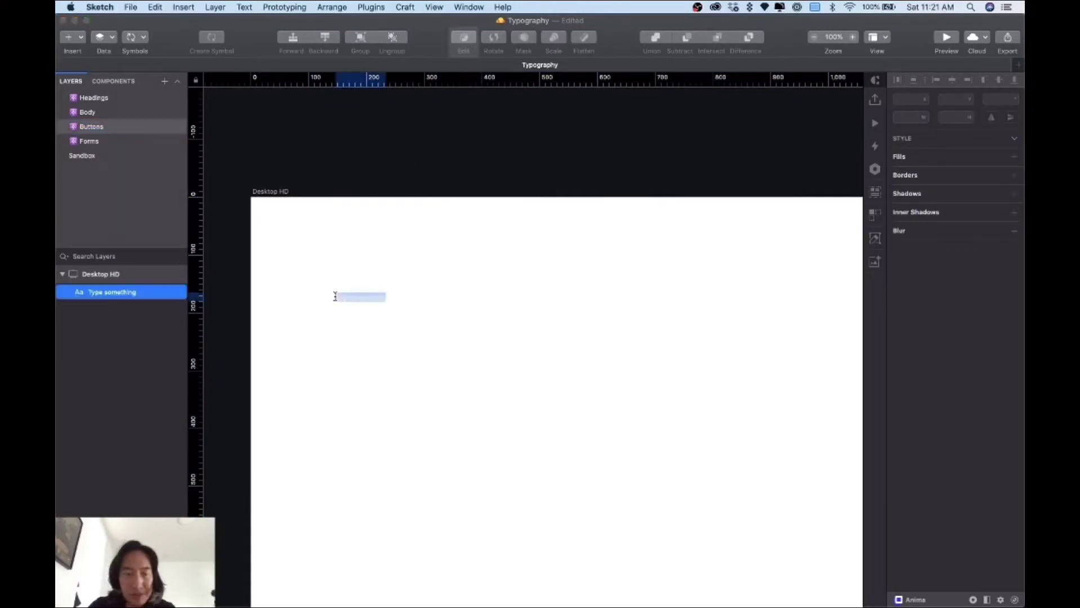
{"action": "key", "text": "Right"}
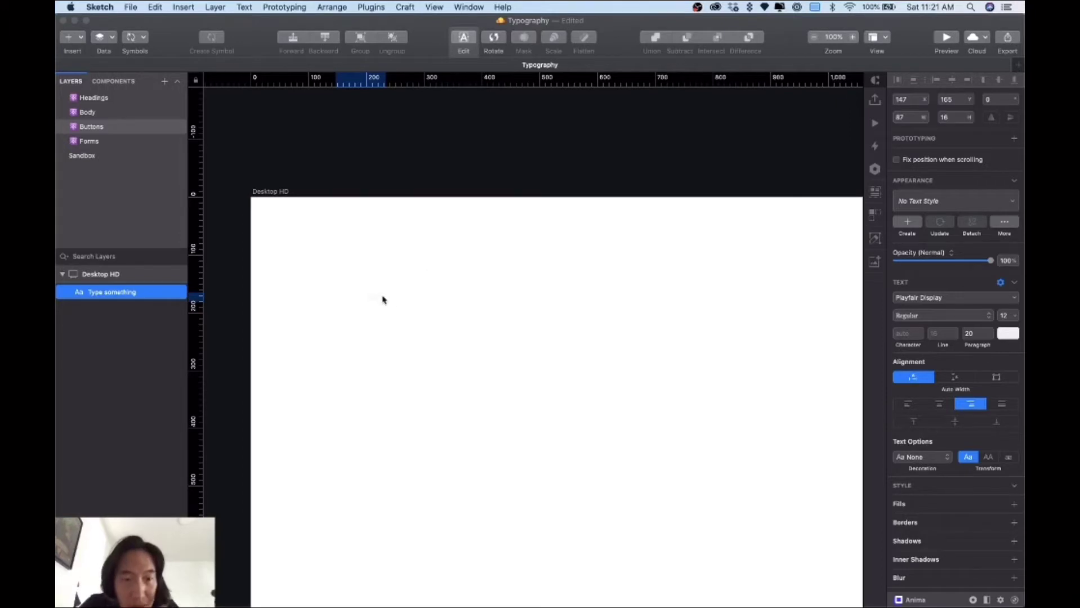
{"action": "key", "text": "Escape"}
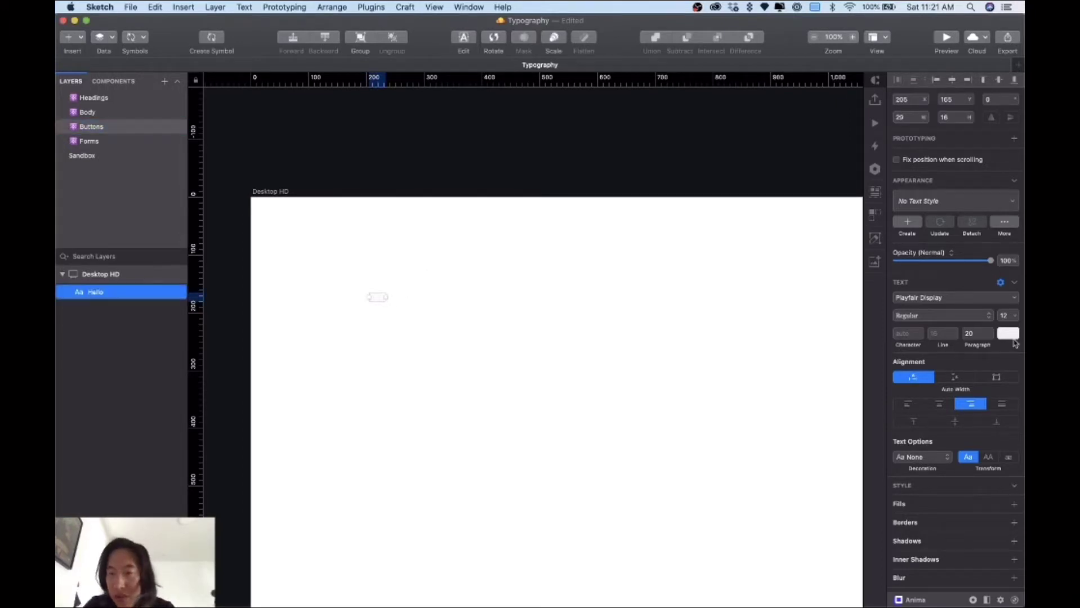
{"action": "left_click", "coordinate": [1008, 334]}
{"action": "left_click_drag", "start_coordinate": [932, 414], "coordinate": [876, 477]}
{"action": "left_click", "coordinate": [376, 303]}
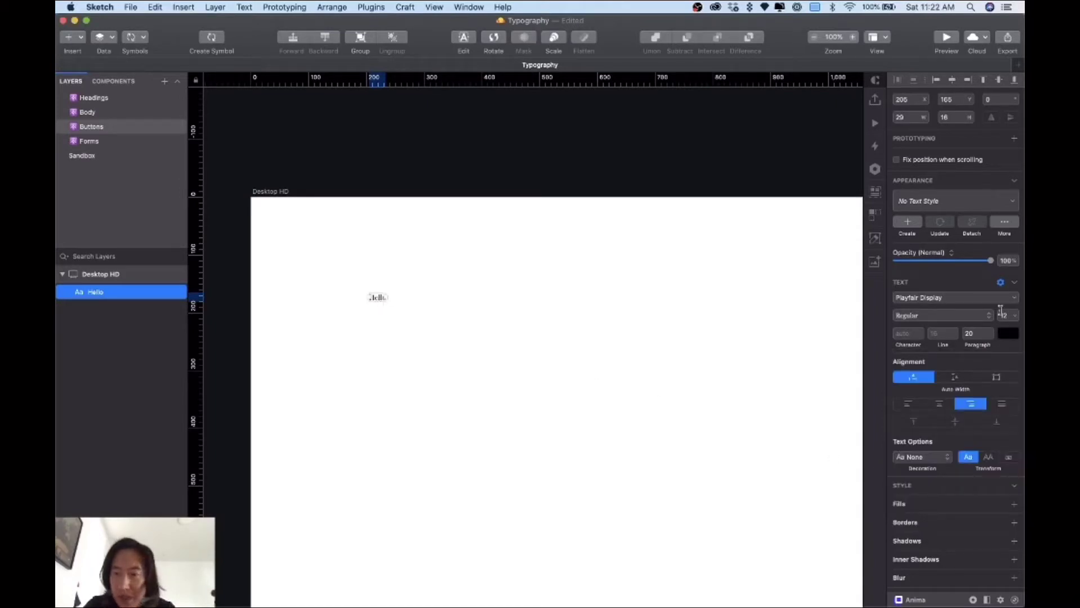
Step: Set the Hello text to 16 px Rubik
{"action": "left_click", "coordinate": [1004, 314]}
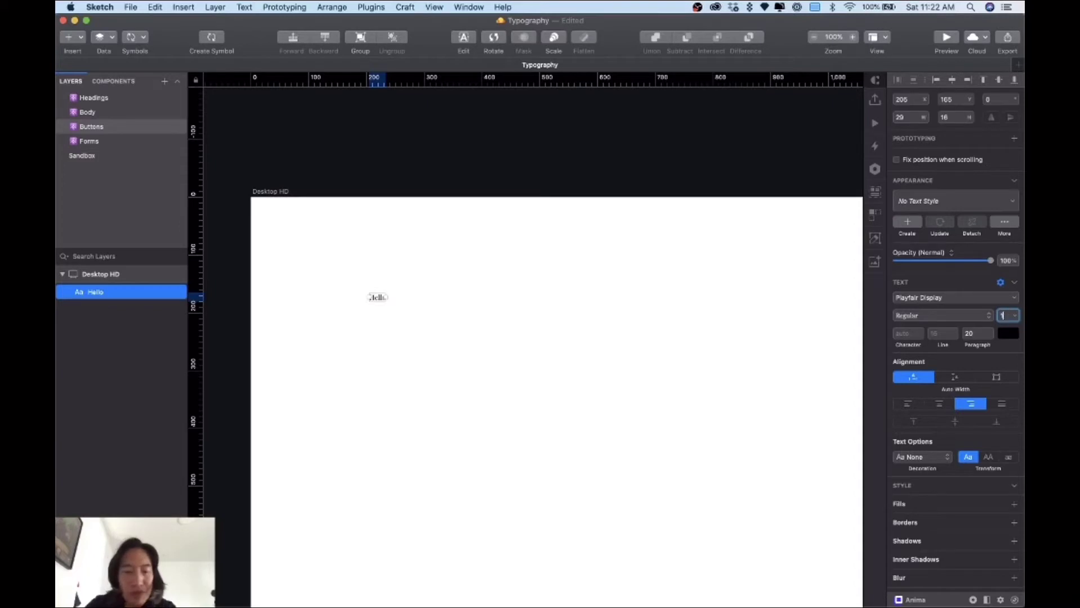
{"action": "type", "text": "16"}
{"action": "key", "text": "Return"}
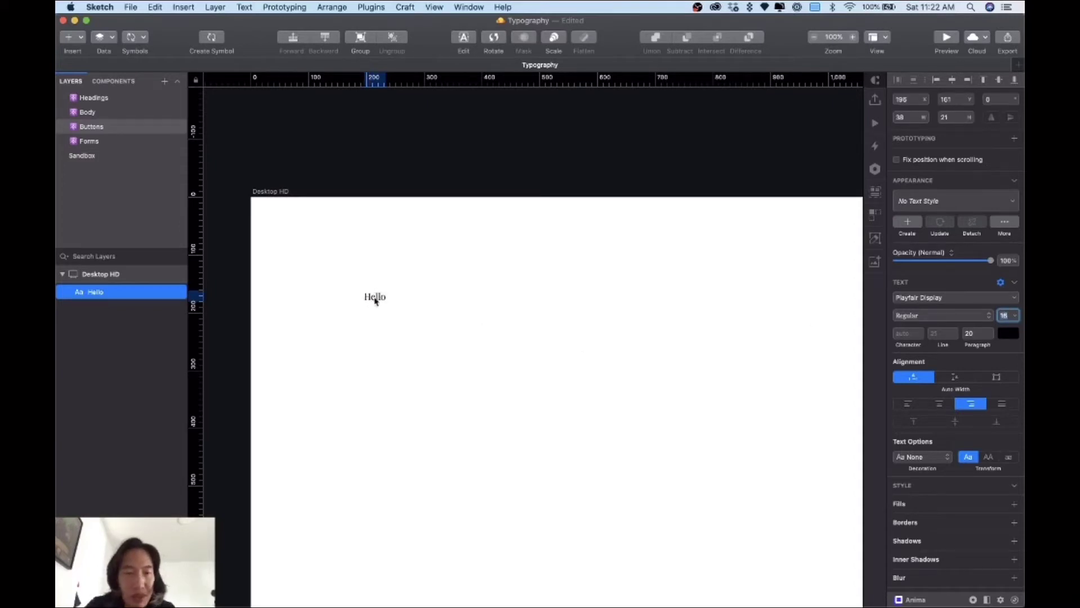
{"action": "left_click_drag", "start_coordinate": [373, 299], "coordinate": [363, 300]}
{"action": "left_click", "coordinate": [912, 297]}
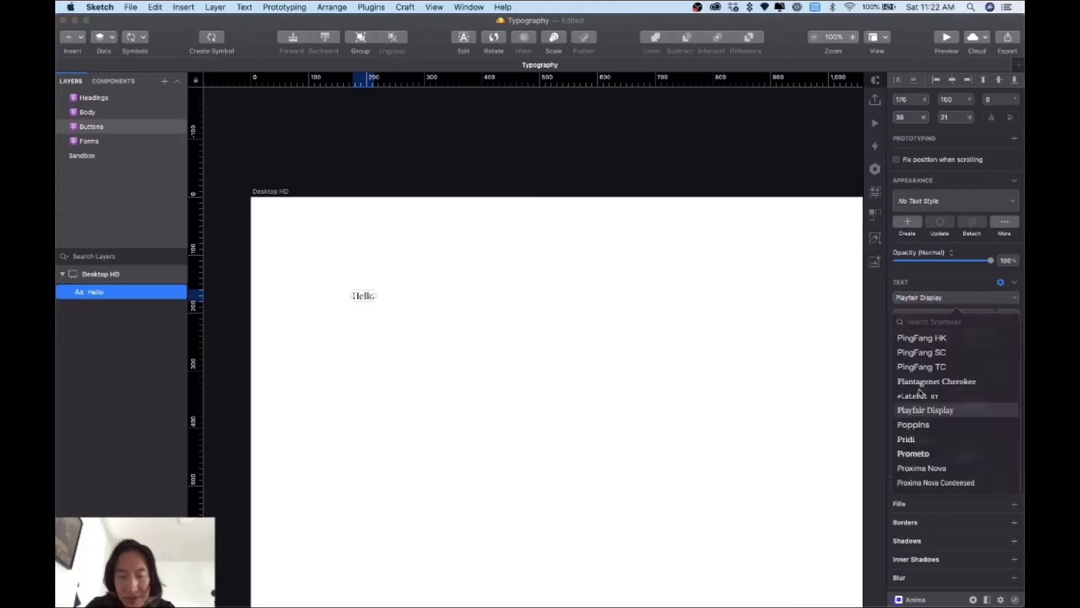
{"action": "scroll", "coordinate": [919, 393], "scroll_direction": "down", "scroll_amount": 10}
{"action": "type", "text": "rubik"}
{"action": "key", "text": "Return"}
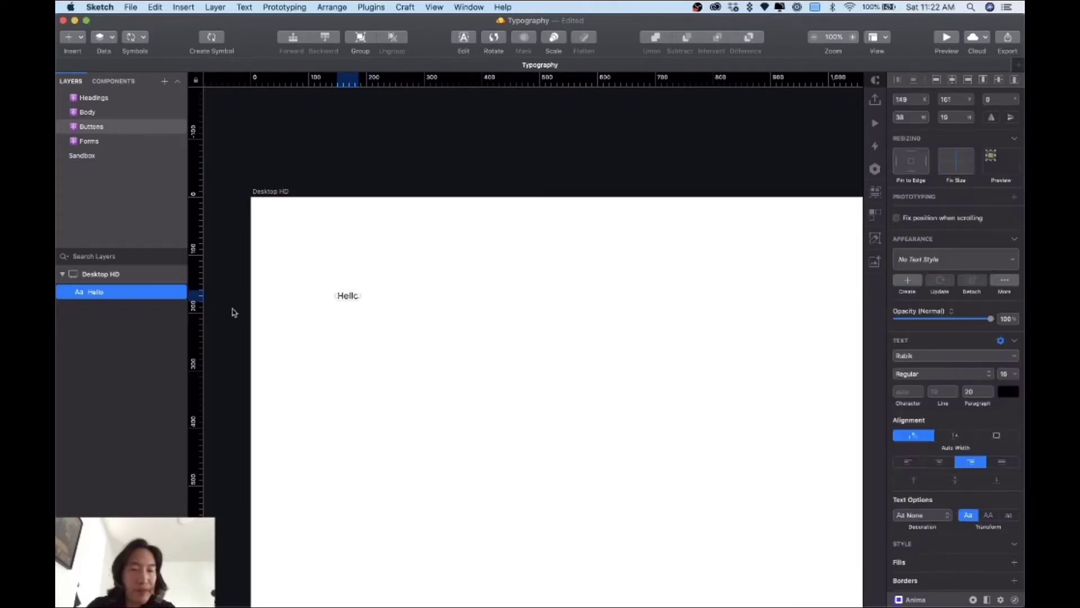
Step: Rename the text layer to 'Buttons / Label'
{"action": "double_click", "coordinate": [91, 292]}
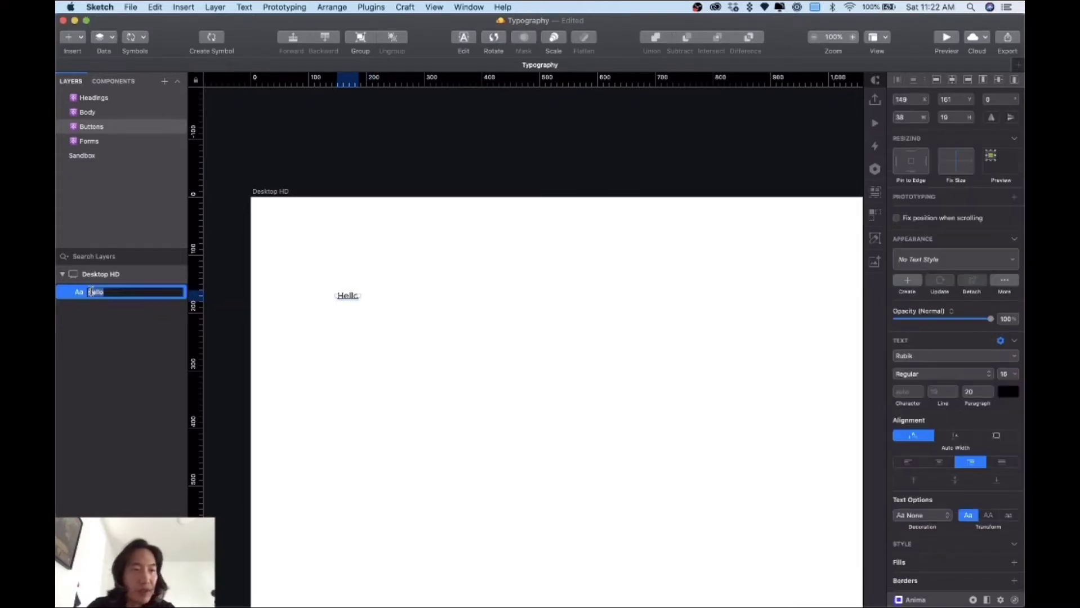
{"action": "key", "text": "Left"}
{"action": "type", "text": "Button"}
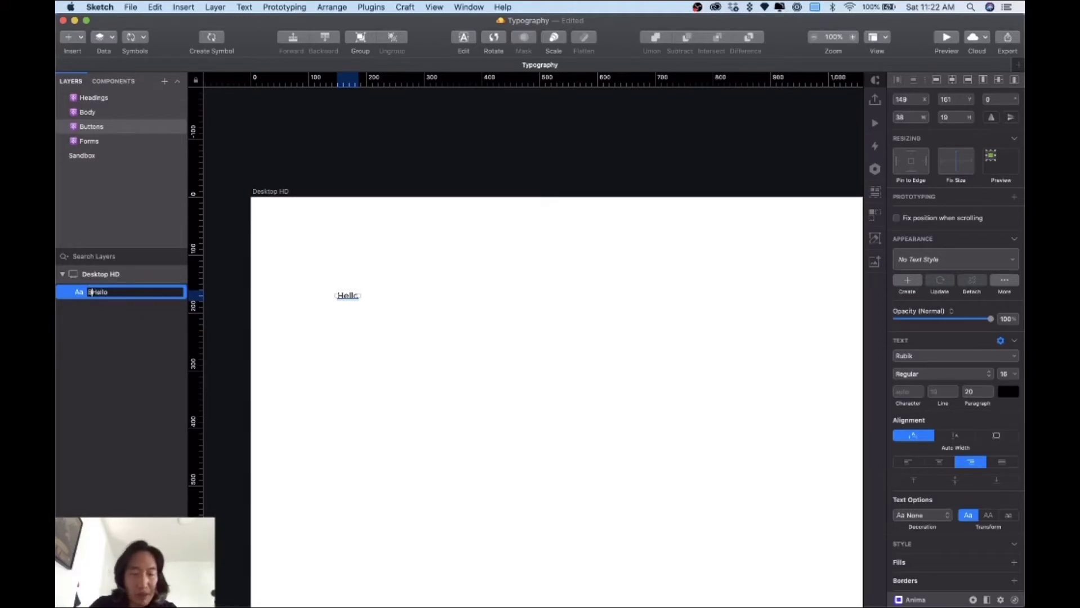
{"action": "type", "text": "s "}
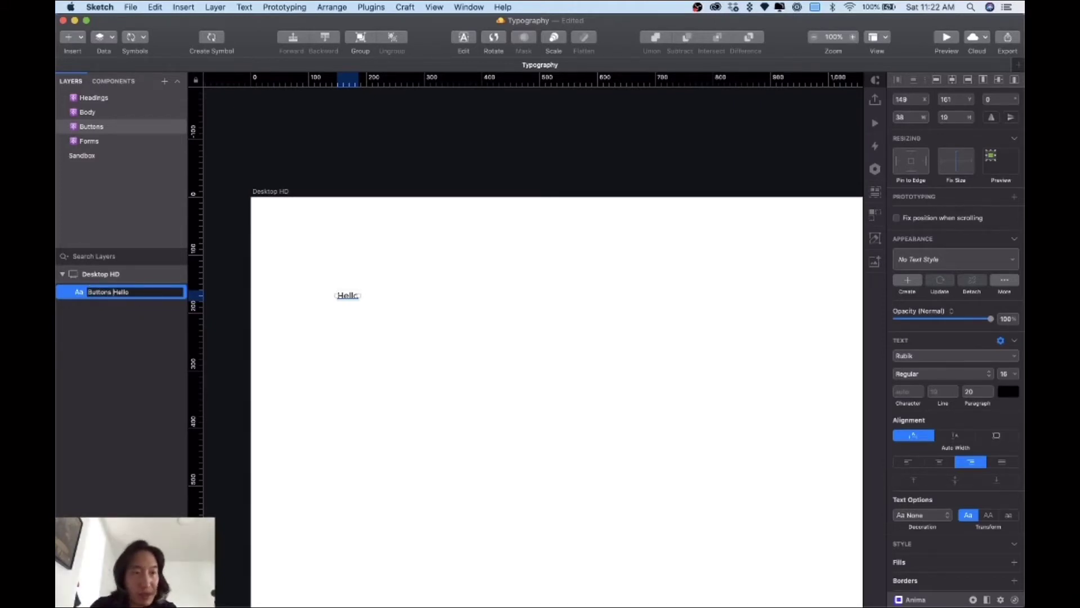
{"action": "type", "text": "/"}
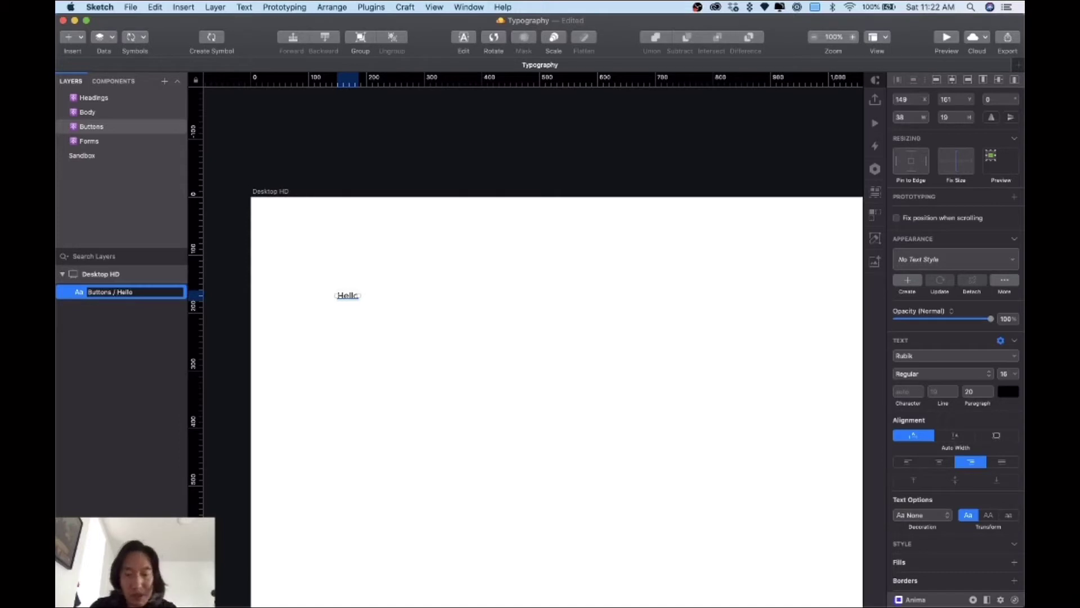
{"action": "key", "text": "shift+End"}
{"action": "type", "text": "Labe"}
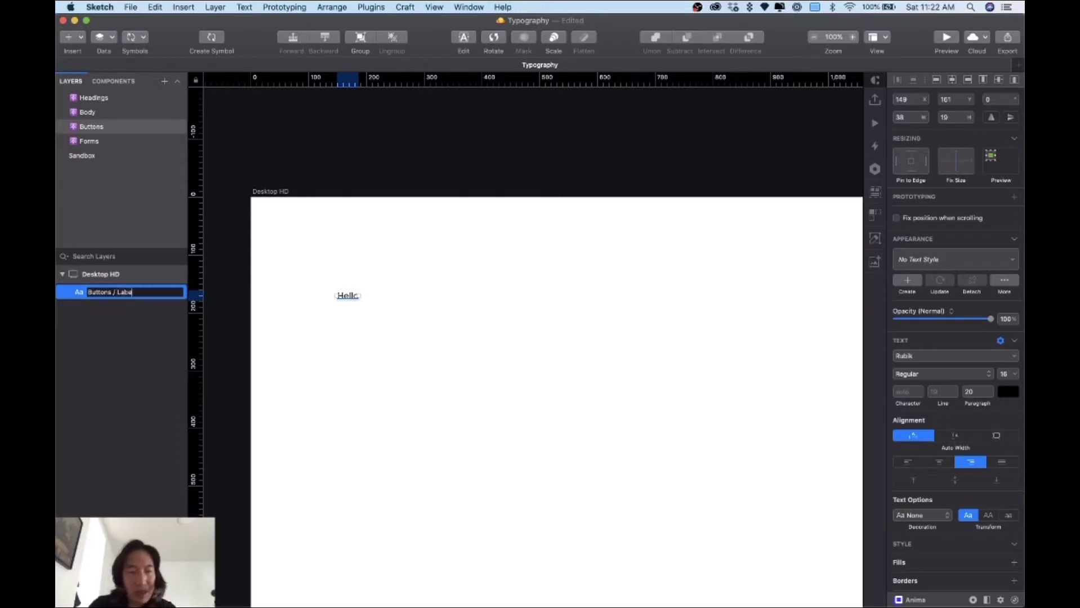
{"action": "type", "text": "l"}
{"action": "key", "text": "Return"}
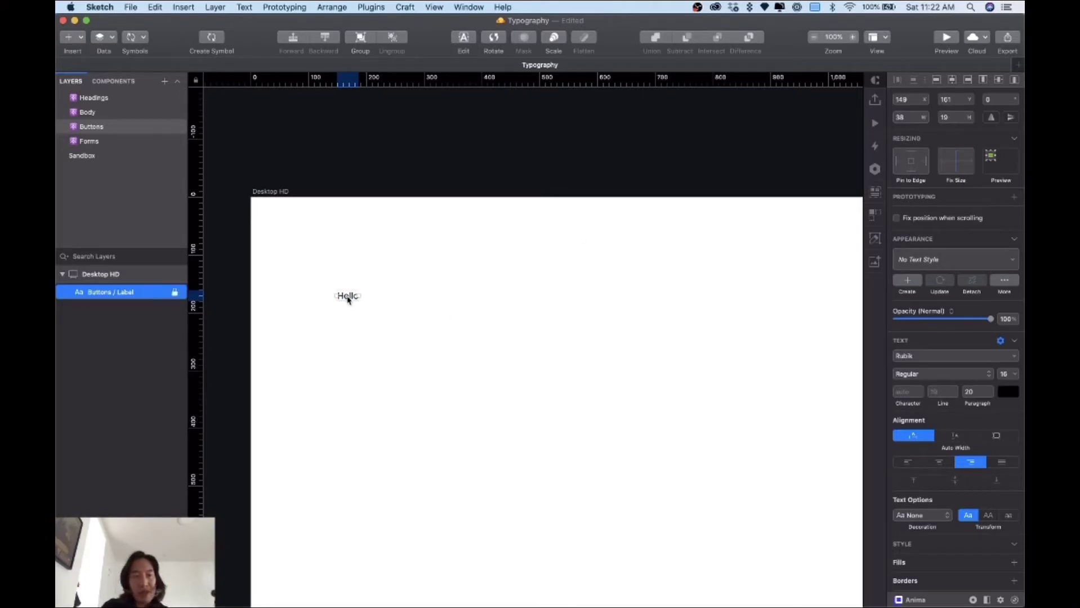
Step: Duplicate the Hello text just below and change the copy to 'Placeholder'
{"action": "left_click_drag", "start_coordinate": [347, 300], "coordinate": [349, 318]}
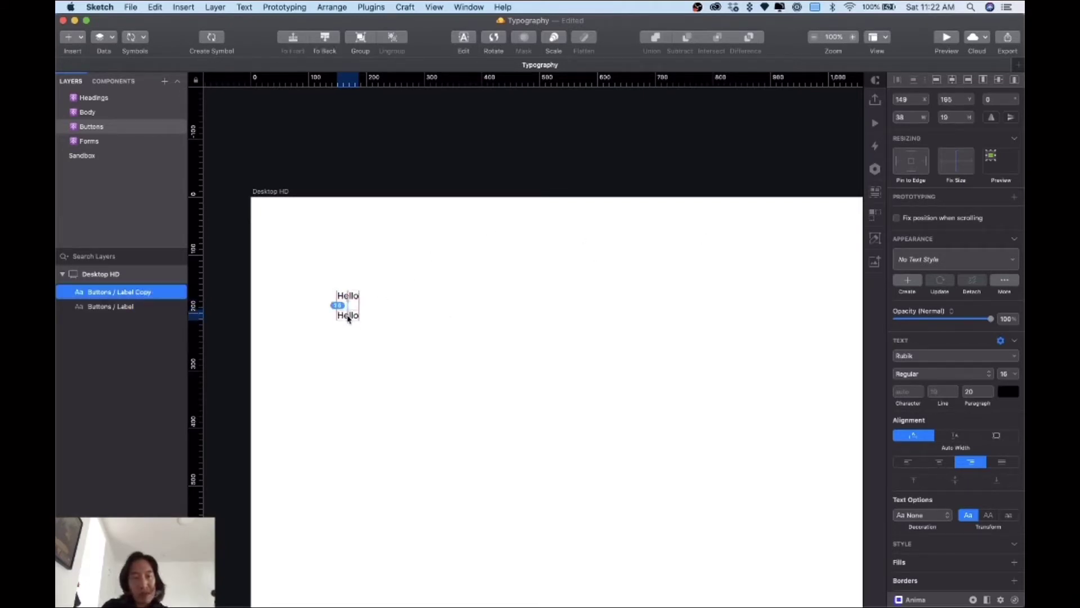
{"action": "double_click", "coordinate": [340, 316]}
{"action": "type", "text": "Pl"}
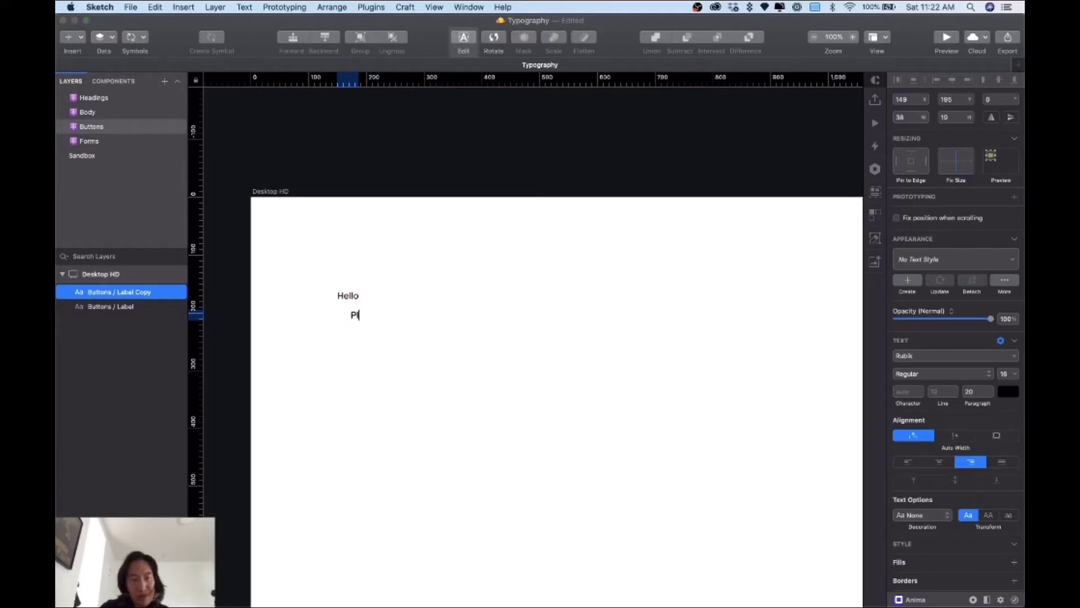
{"action": "type", "text": "aceholder"}
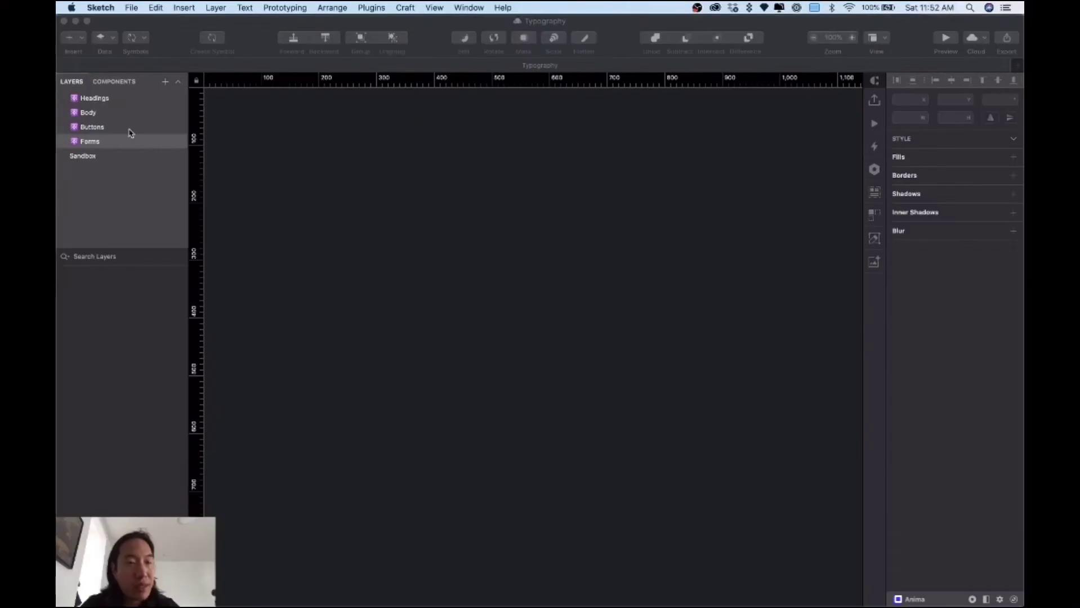
Step: Arrange Hello above Placeholder, left-aligned with a larger gap, at 200% zoom
{"action": "left_click", "coordinate": [113, 128]}
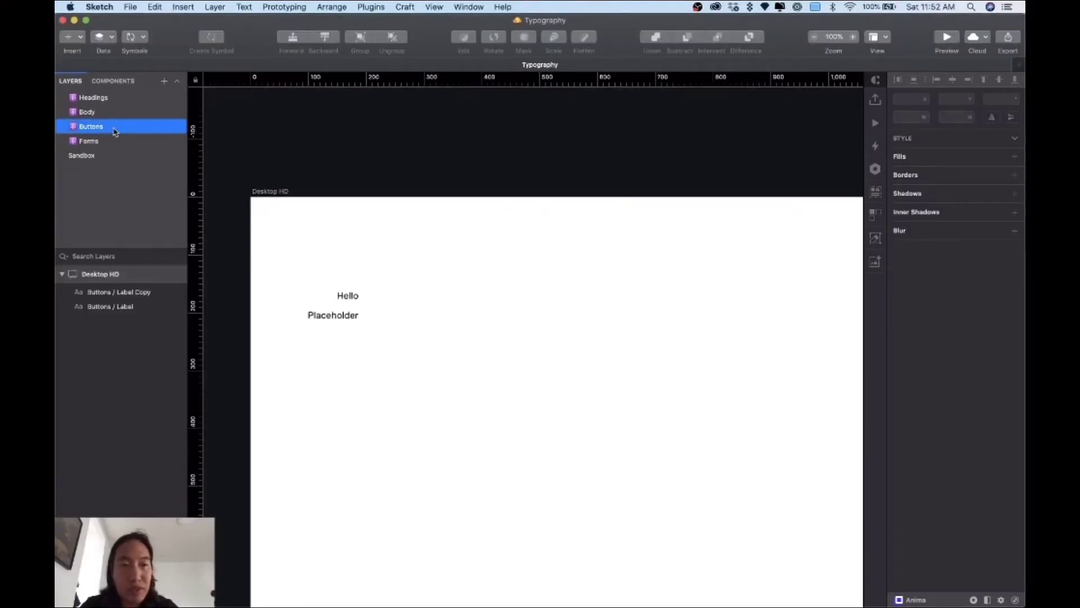
{"action": "left_click_drag", "start_coordinate": [320, 273], "coordinate": [379, 306]}
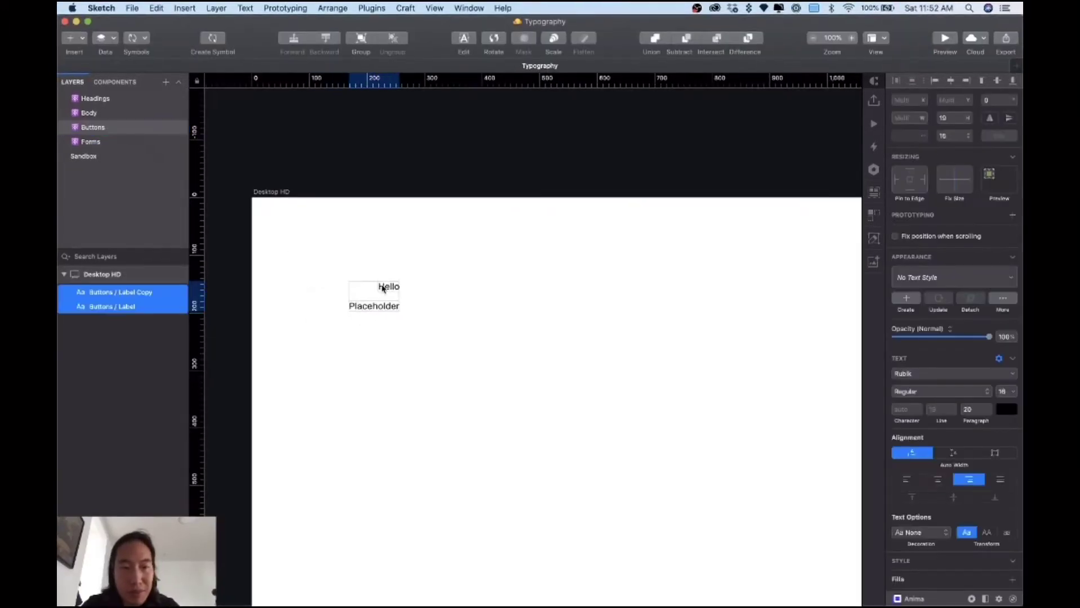
{"action": "left_click", "coordinate": [452, 254]}
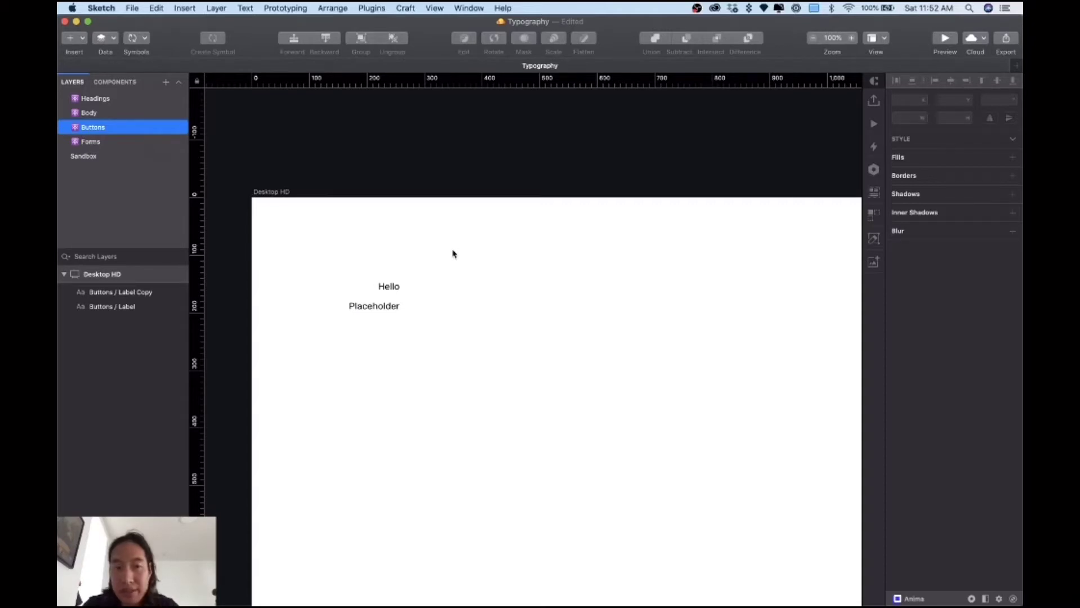
{"action": "left_click_drag", "start_coordinate": [388, 288], "coordinate": [399, 274]}
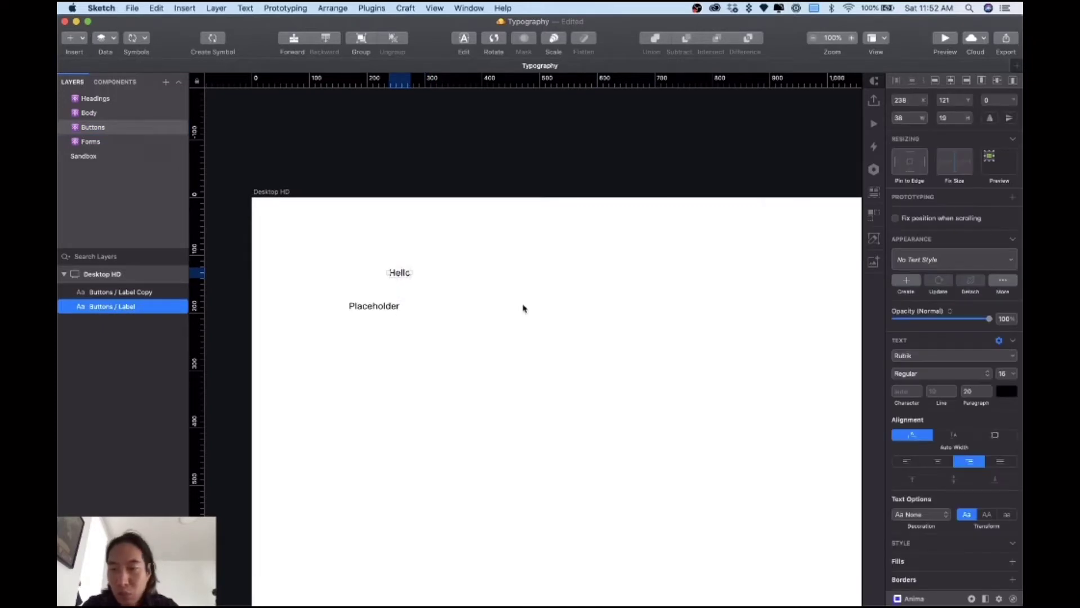
{"action": "left_click_drag", "start_coordinate": [379, 313], "coordinate": [393, 335]}
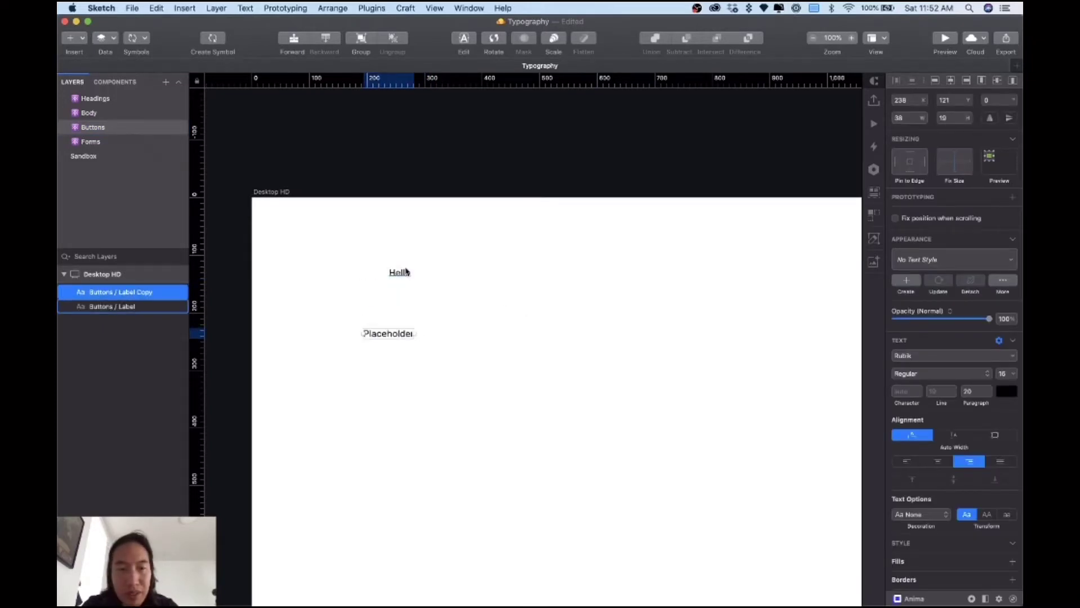
{"action": "left_click_drag", "start_coordinate": [401, 277], "coordinate": [377, 287]}
{"action": "left_click", "coordinate": [424, 275]}
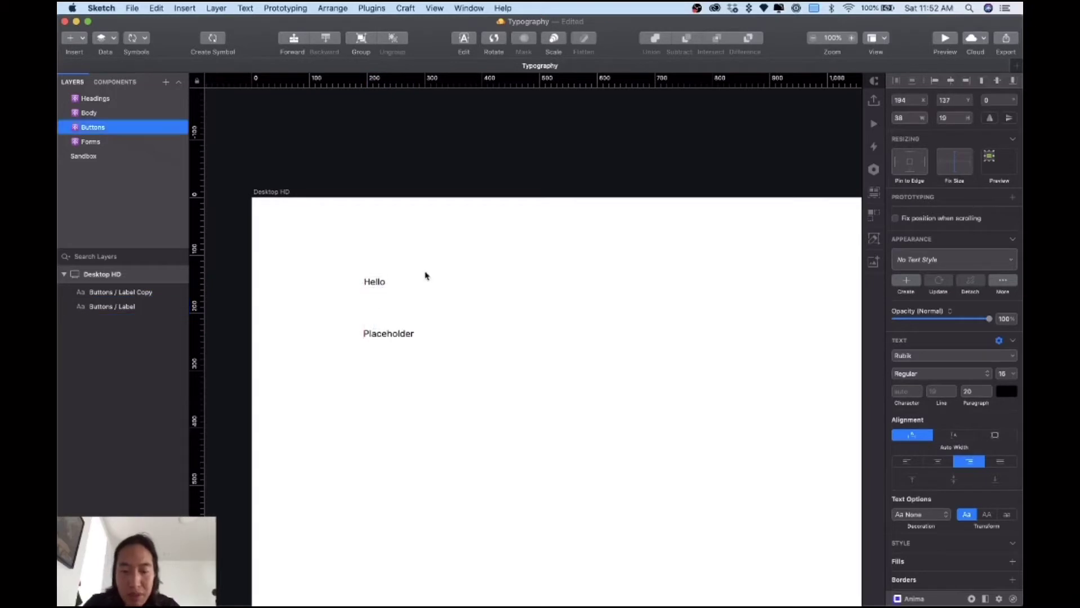
{"action": "key", "text": "super+equal"}
{"action": "scroll", "coordinate": [425, 275], "scroll_direction": "left", "scroll_amount": 5}
{"action": "scroll", "coordinate": [425, 275], "scroll_direction": "up", "scroll_amount": 2}
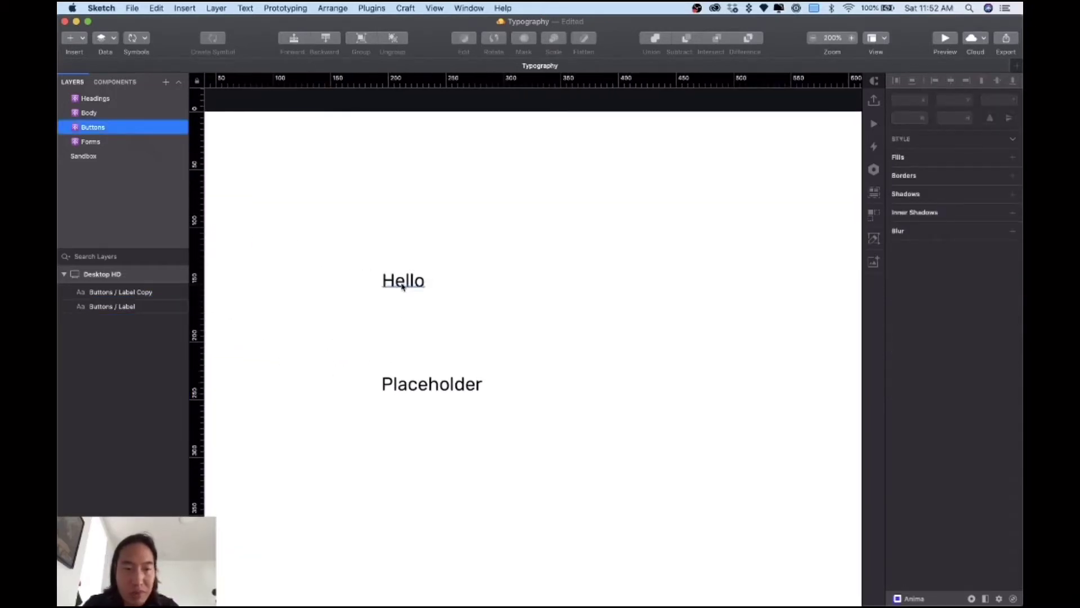
{"action": "left_click", "coordinate": [423, 278]}
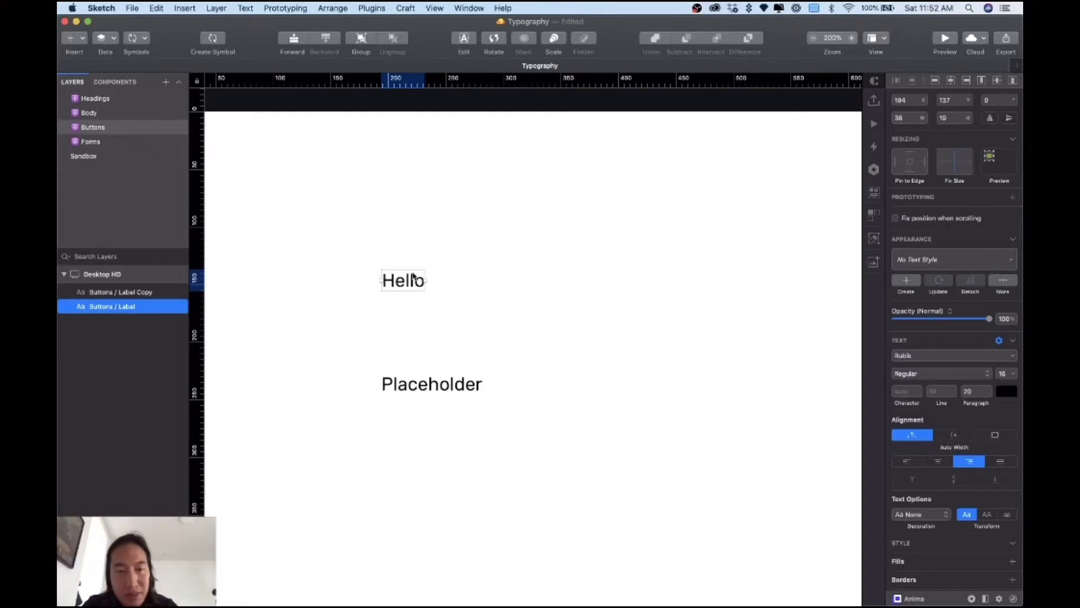
Step: Draw a grey rectangle beside Hello and round its corners to about 7
{"action": "left_click", "coordinate": [618, 355]}
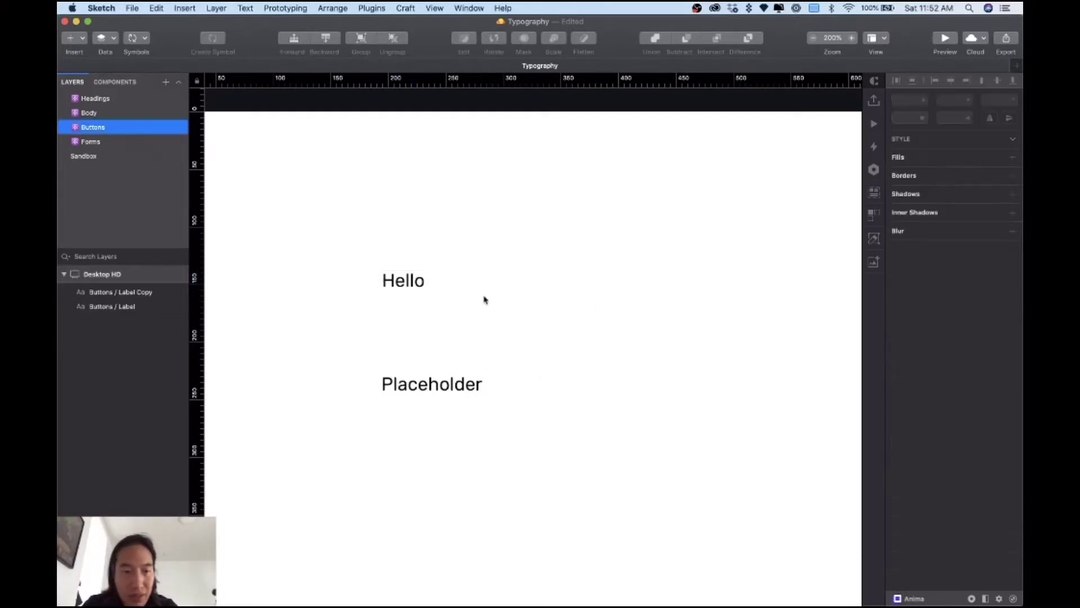
{"action": "left_click", "coordinate": [394, 289]}
{"action": "left_click", "coordinate": [535, 294]}
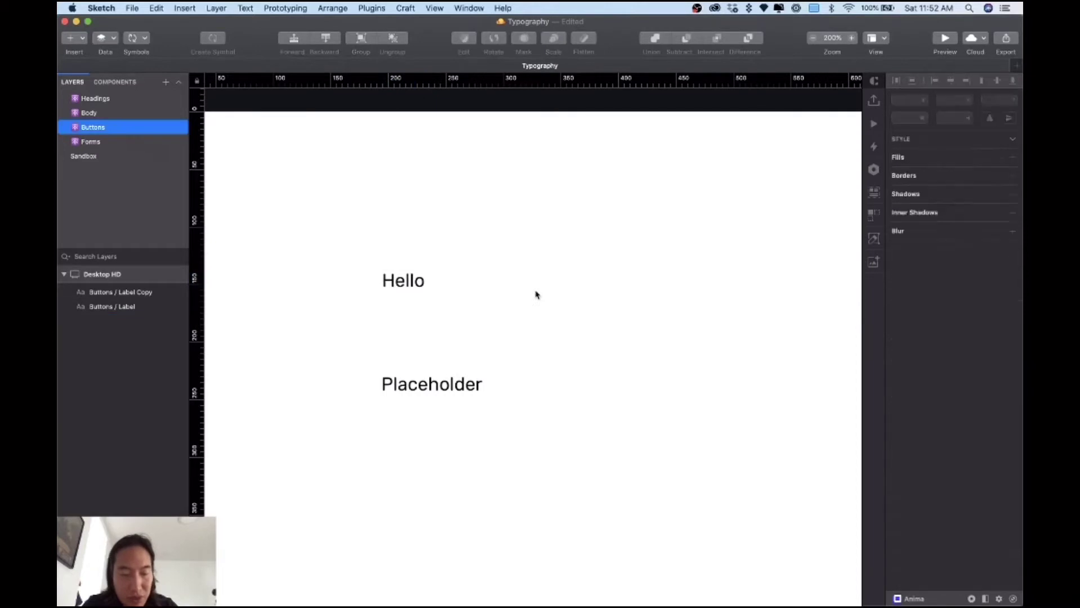
{"action": "key", "text": "r"}
{"action": "left_click_drag", "start_coordinate": [462, 256], "coordinate": [640, 320]}
{"action": "left_click_drag", "start_coordinate": [536, 299], "coordinate": [514, 297]}
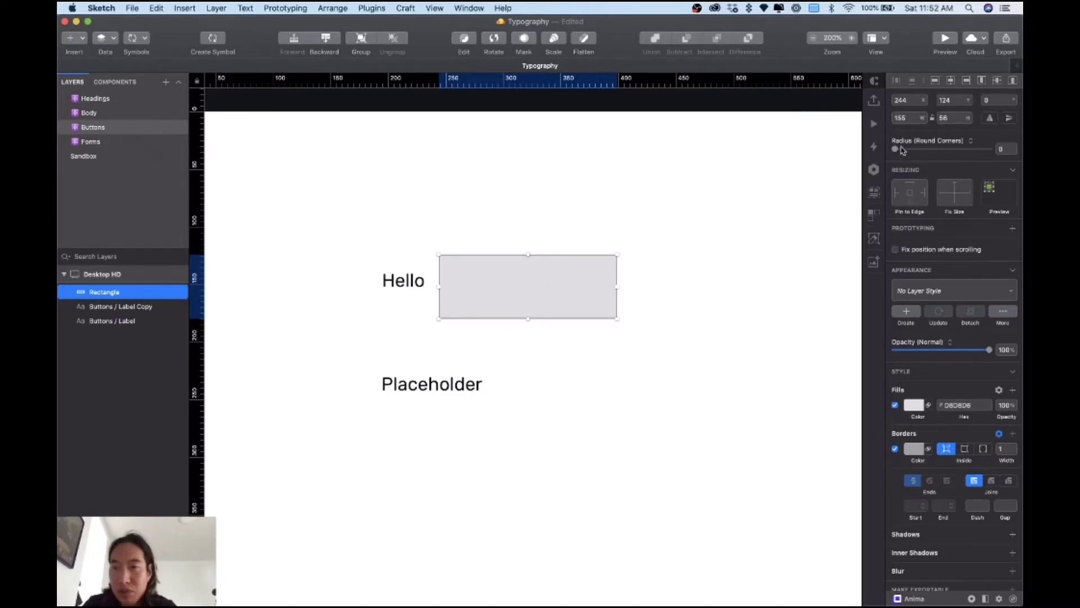
{"action": "left_click_drag", "start_coordinate": [895, 150], "coordinate": [939, 152]}
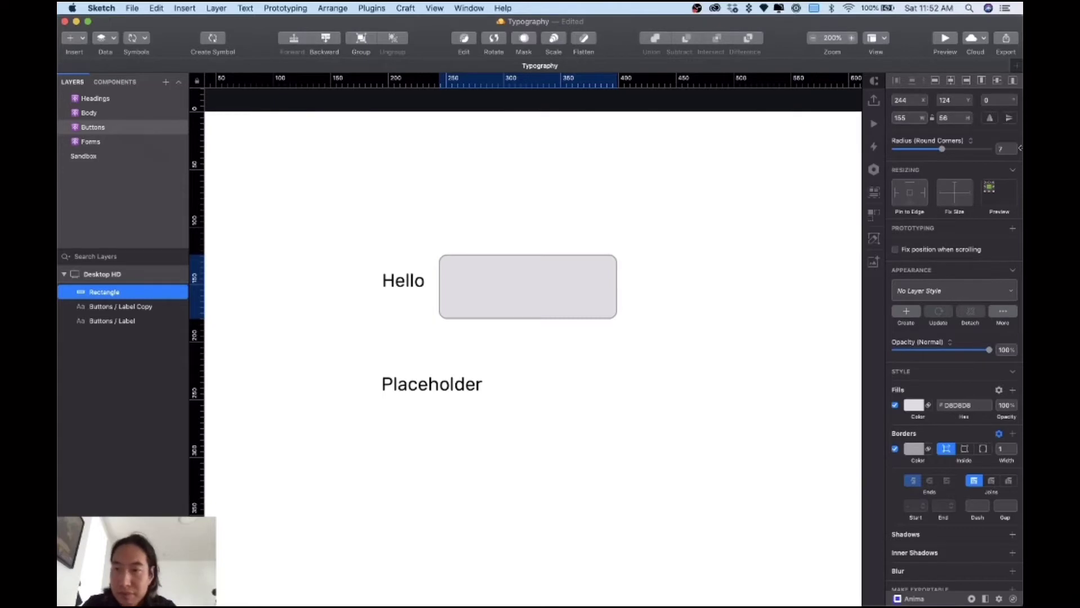
Step: Set the rectangle's corner radius to 8 and delete its border
{"action": "left_click", "coordinate": [1008, 148]}
{"action": "type", "text": "8"}
{"action": "key", "text": "Return"}
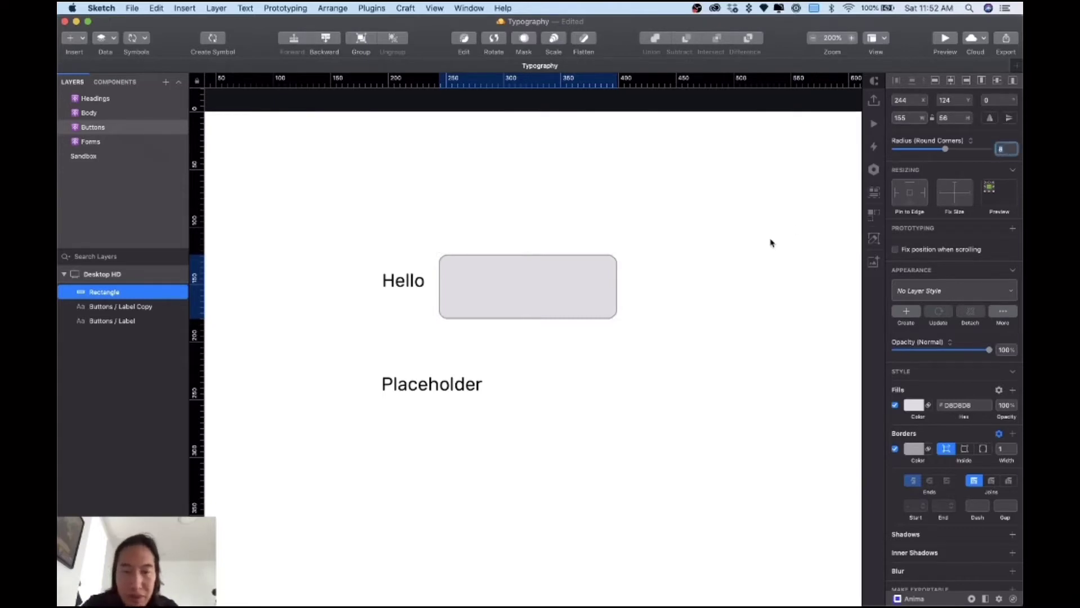
{"action": "left_click", "coordinate": [895, 450]}
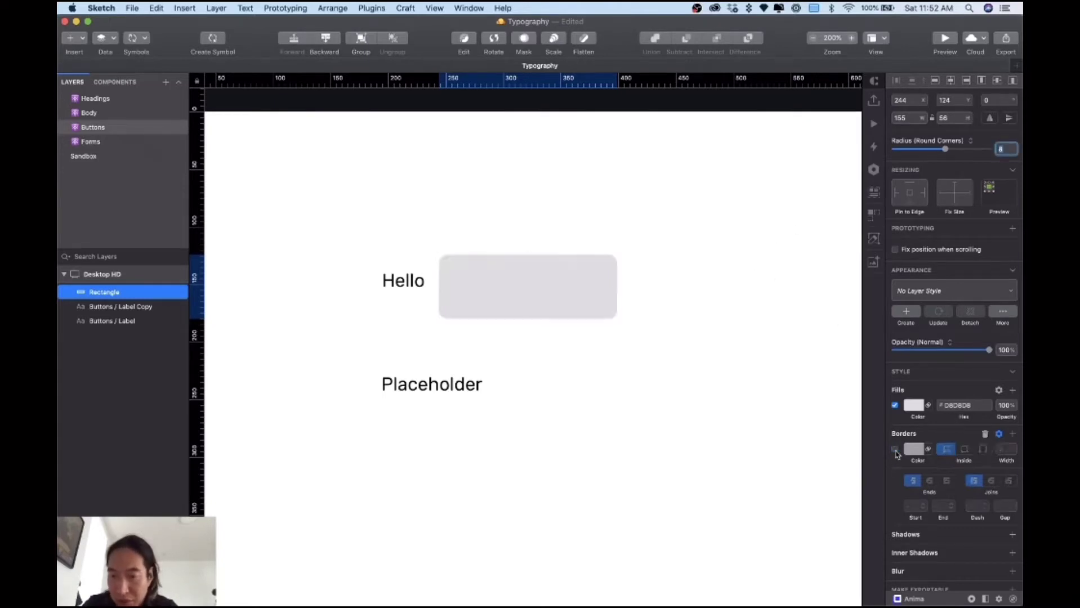
{"action": "left_click", "coordinate": [984, 434]}
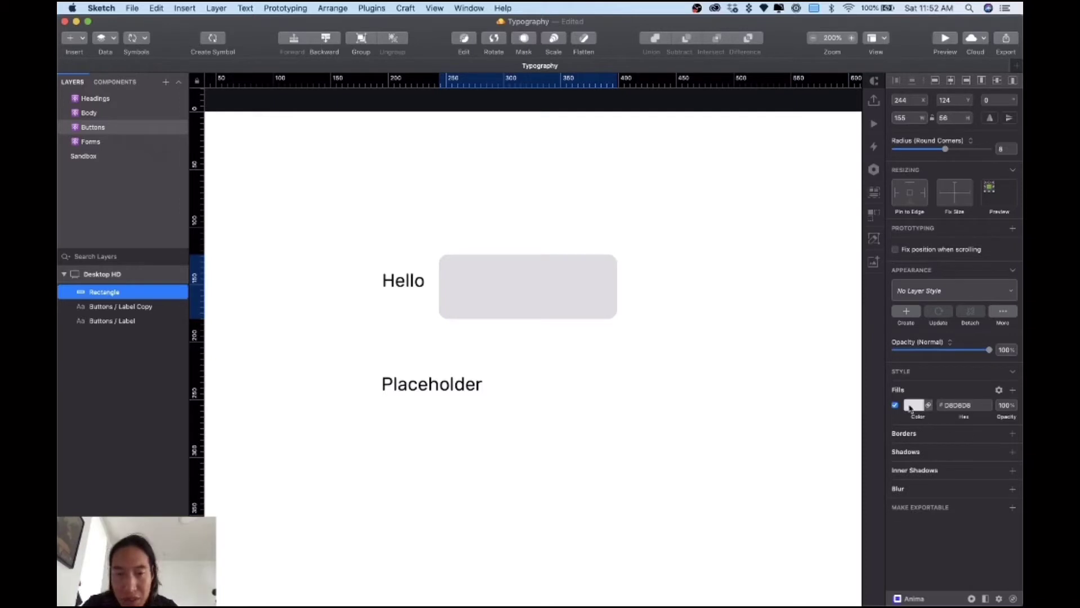
Step: Give the rectangle a light purple 9A70FF fill
{"action": "left_click", "coordinate": [910, 408]}
{"action": "left_click_drag", "start_coordinate": [905, 465], "coordinate": [892, 482]}
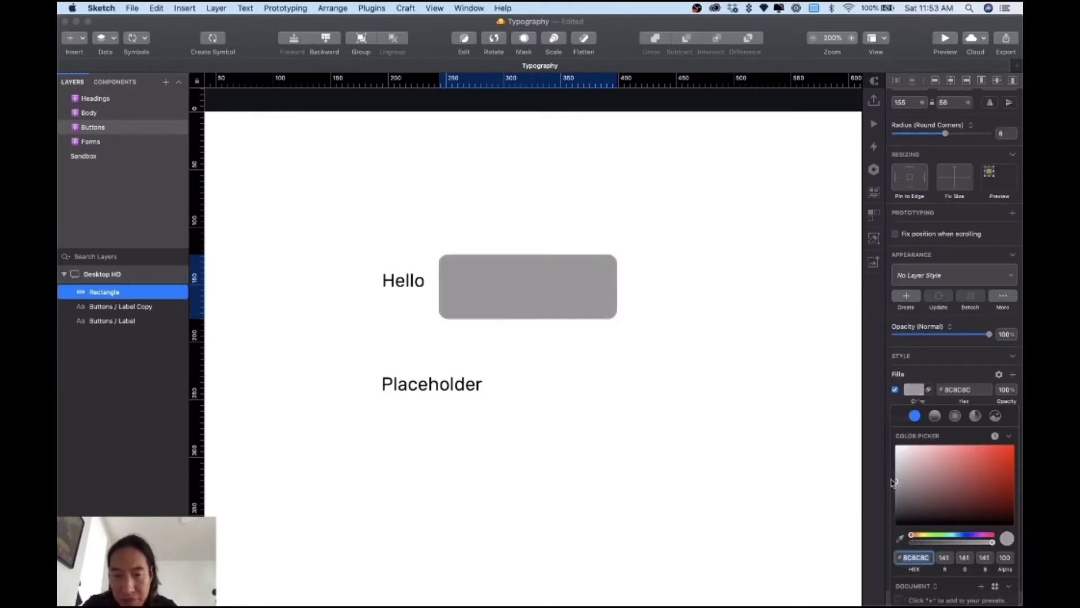
{"action": "left_click", "coordinate": [991, 468]}
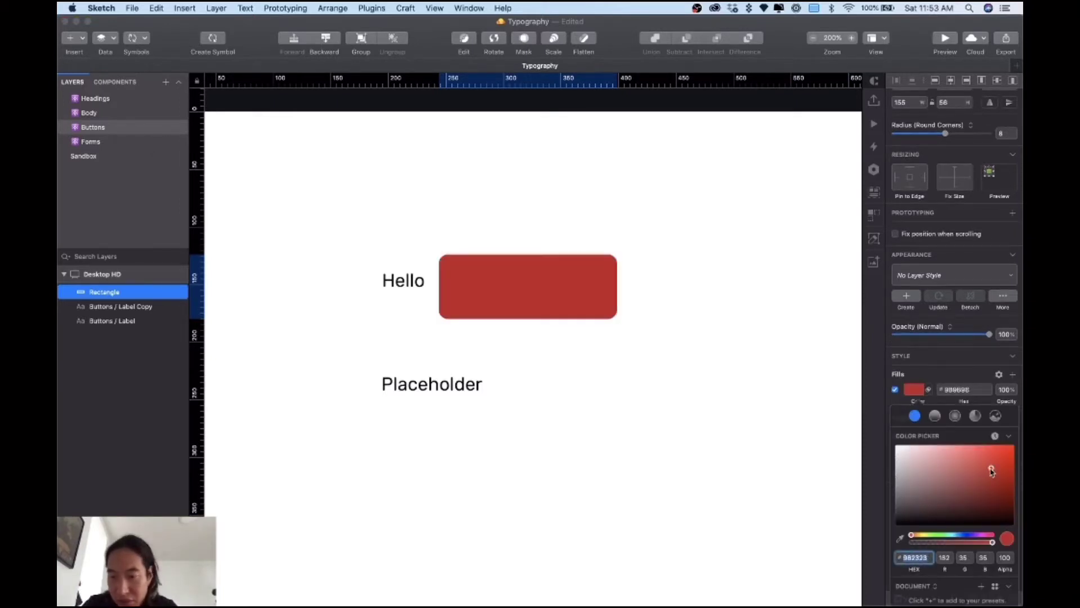
{"action": "left_click", "coordinate": [969, 538]}
{"action": "left_click_drag", "start_coordinate": [985, 479], "coordinate": [962, 445]}
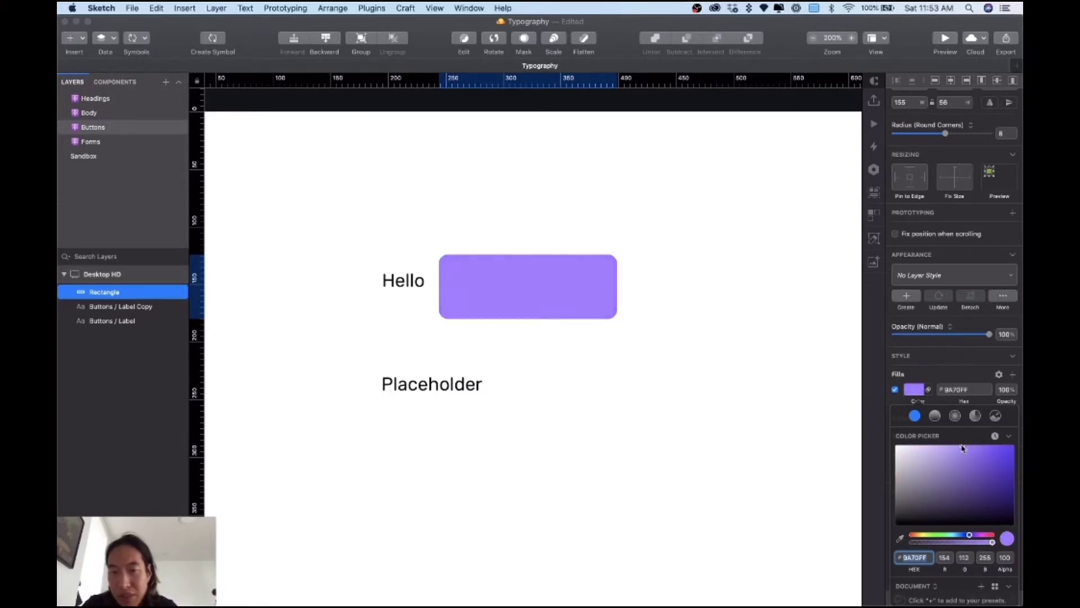
{"action": "left_click", "coordinate": [566, 356]}
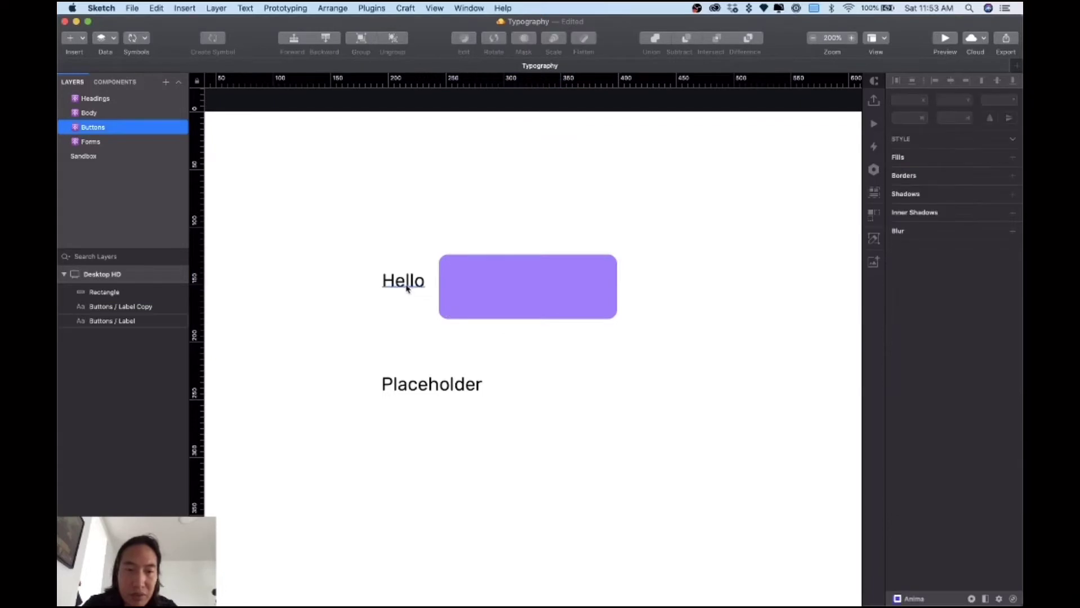
Step: Stack Hello above the rectangle and centre it on the button
{"action": "left_click_drag", "start_coordinate": [408, 284], "coordinate": [320, 288]}
{"action": "left_click_drag", "start_coordinate": [118, 325], "coordinate": [120, 289]}
{"action": "left_click_drag", "start_coordinate": [347, 291], "coordinate": [508, 289]}
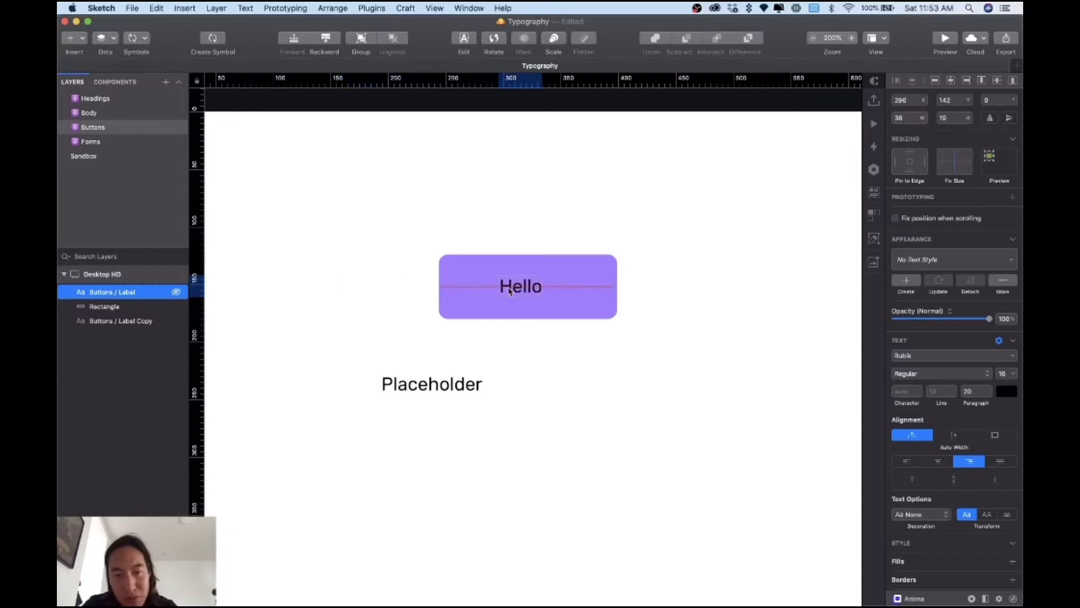
{"action": "left_click", "coordinate": [585, 288], "text": "shift"}
{"action": "left_click_drag", "start_coordinate": [585, 288], "coordinate": [532, 288]}
{"action": "left_click", "coordinate": [492, 297]}
{"action": "left_click_drag", "start_coordinate": [465, 291], "coordinate": [481, 291]}
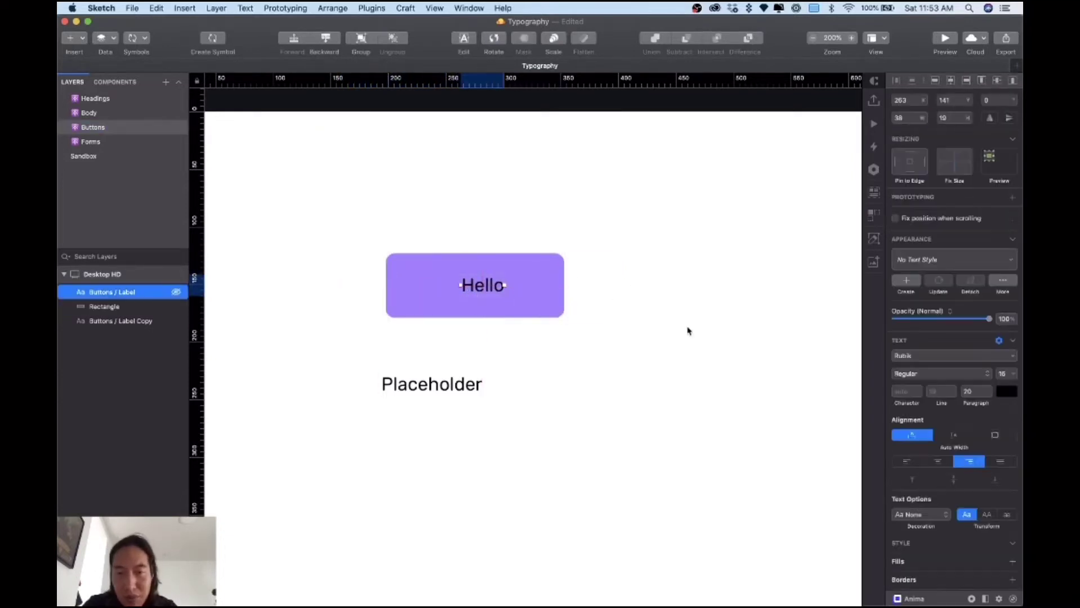
Step: Make the Hello text white and deepen the rectangle fill to purple 8556F6
{"action": "left_click", "coordinate": [1006, 392]}
{"action": "left_click_drag", "start_coordinate": [953, 454], "coordinate": [885, 420]}
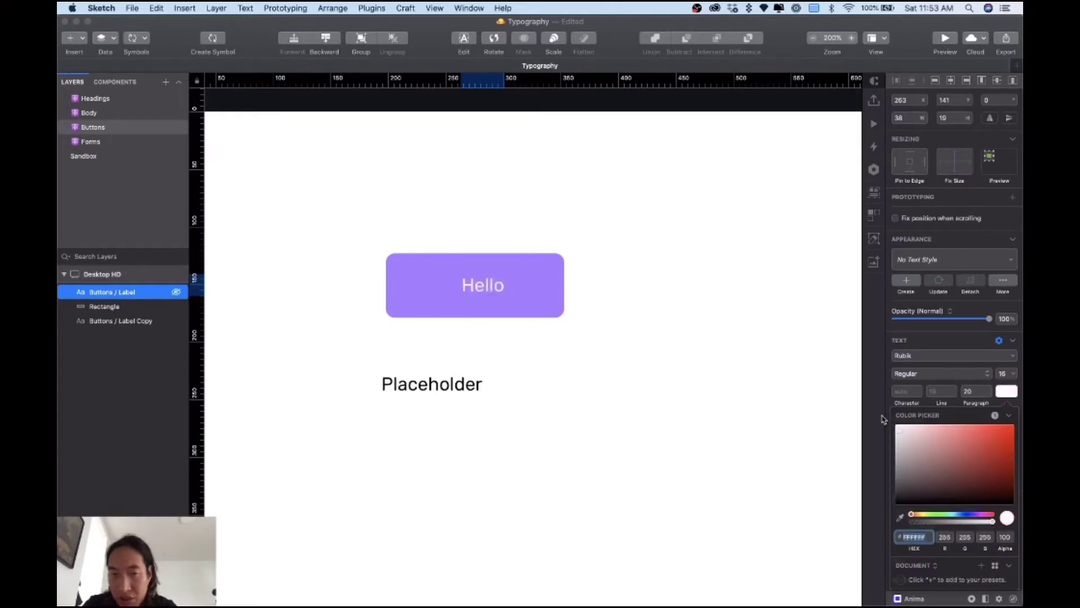
{"action": "left_click", "coordinate": [523, 302]}
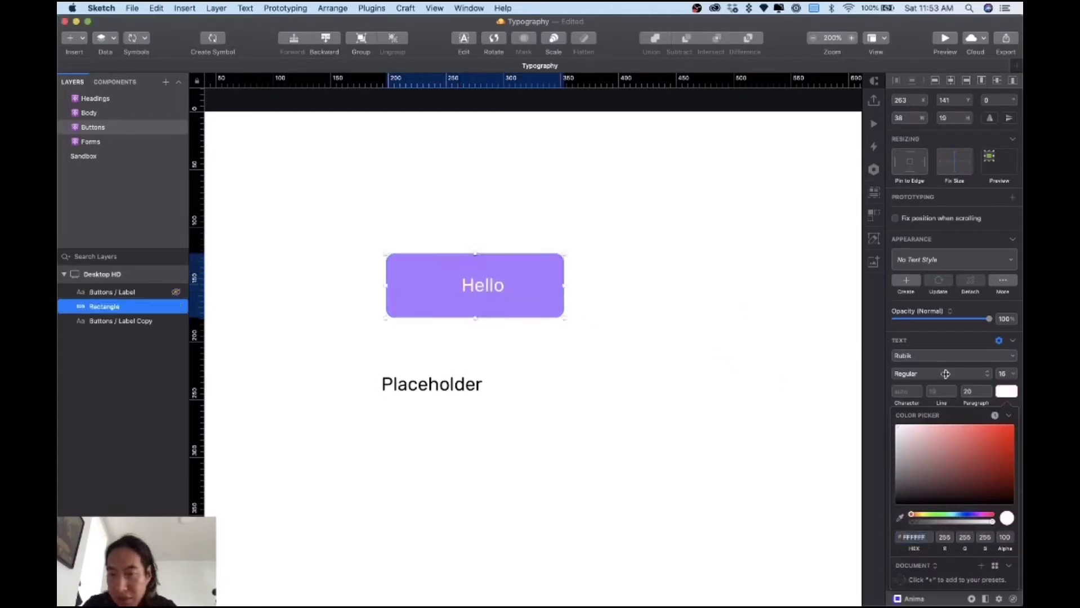
{"action": "left_click", "coordinate": [913, 406]}
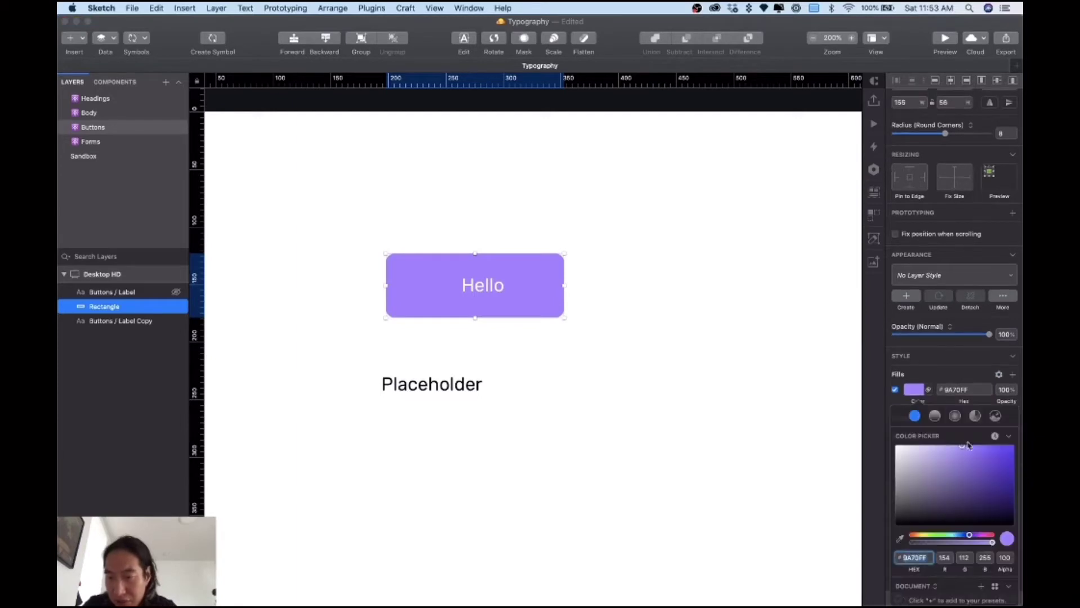
{"action": "left_click_drag", "start_coordinate": [976, 455], "coordinate": [974, 452]}
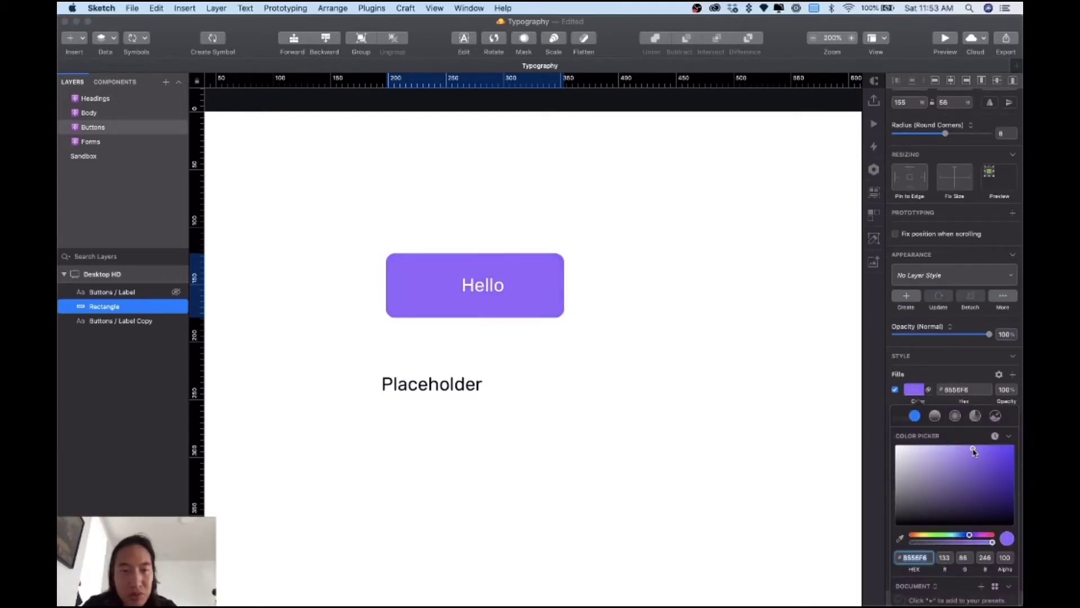
{"action": "left_click", "coordinate": [521, 307]}
Step: Set the Hello label's font weight to Rubik Medium
{"action": "left_click", "coordinate": [483, 285]}
{"action": "left_click", "coordinate": [935, 373]}
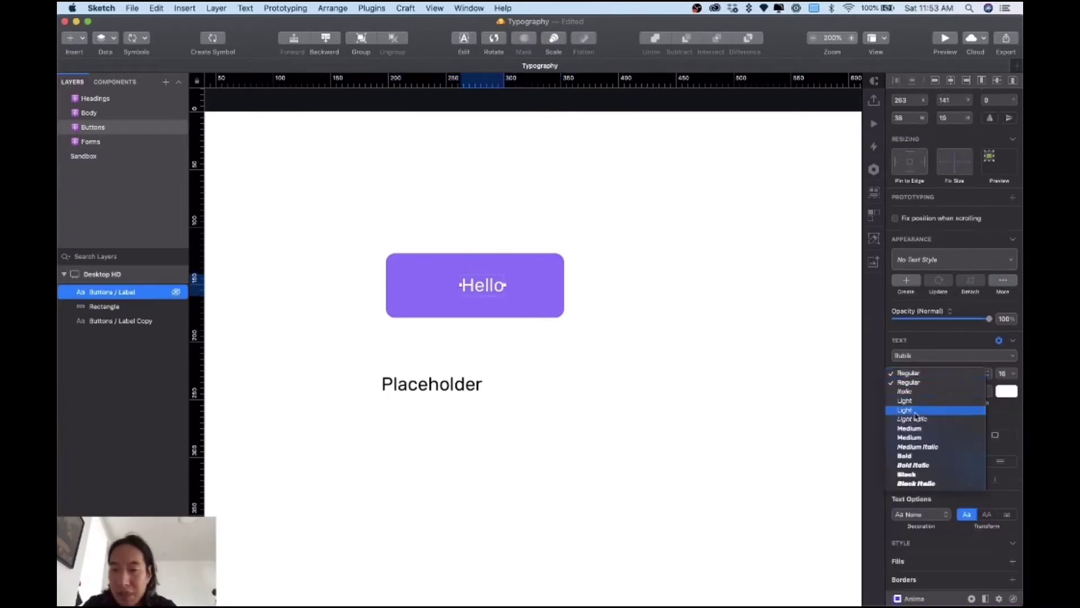
{"action": "left_click", "coordinate": [924, 438]}
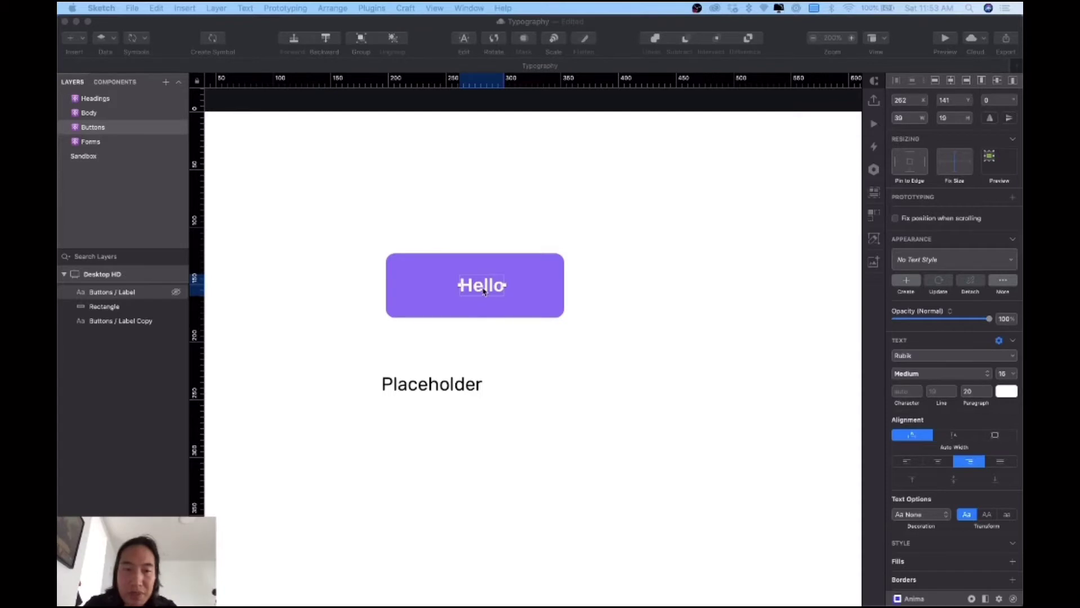
{"action": "left_click_drag", "start_coordinate": [483, 292], "coordinate": [477, 291]}
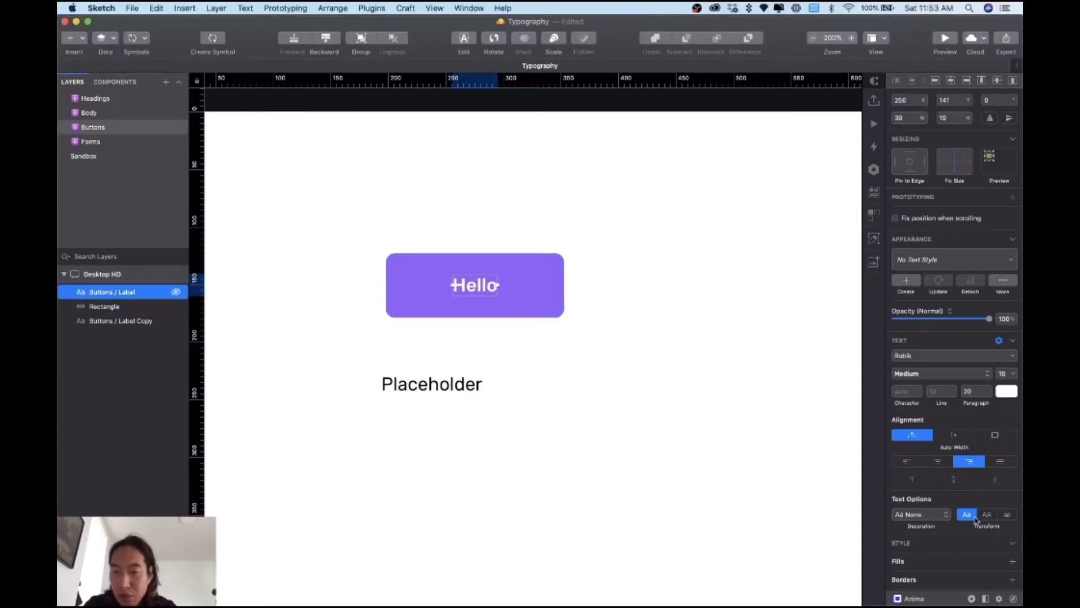
Step: Keep normal capitalisation, set character spacing to 0.8, and re-centre the label
{"action": "left_click", "coordinate": [987, 515]}
{"action": "left_click", "coordinate": [986, 517]}
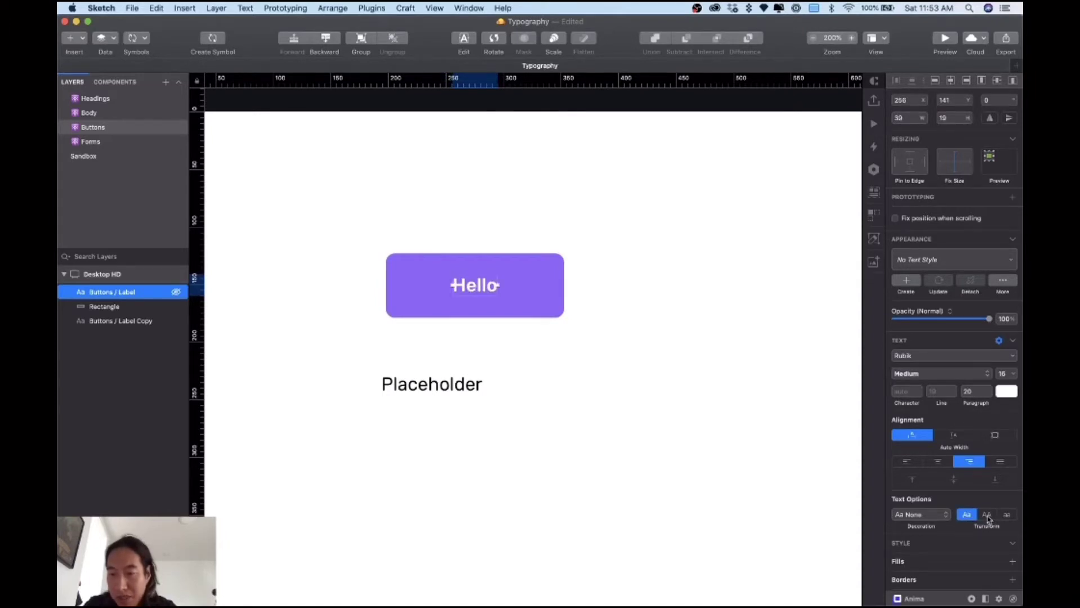
{"action": "left_click", "coordinate": [987, 516]}
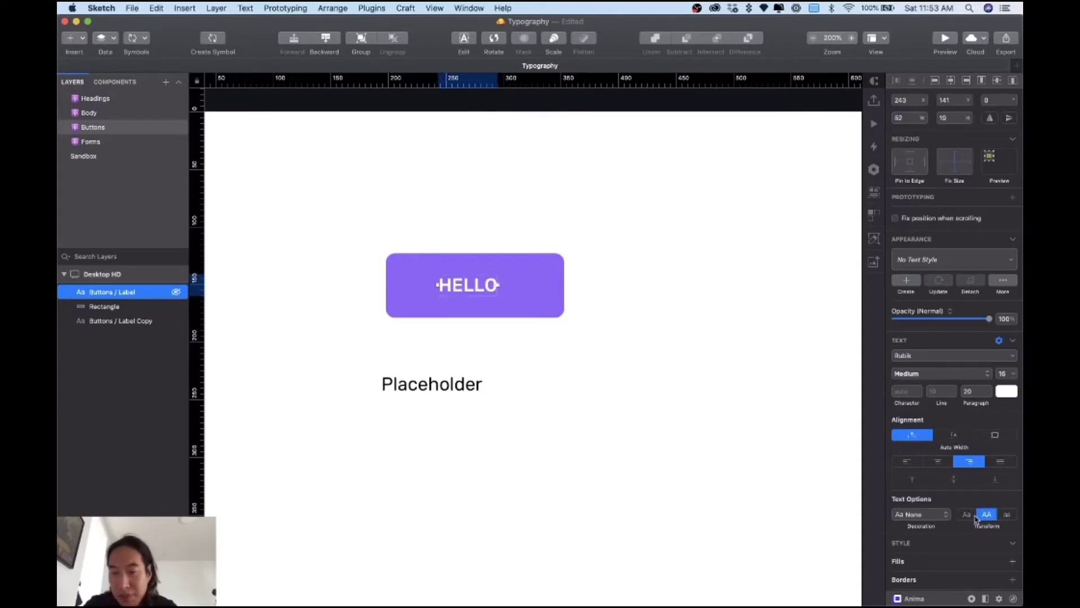
{"action": "left_click", "coordinate": [966, 515]}
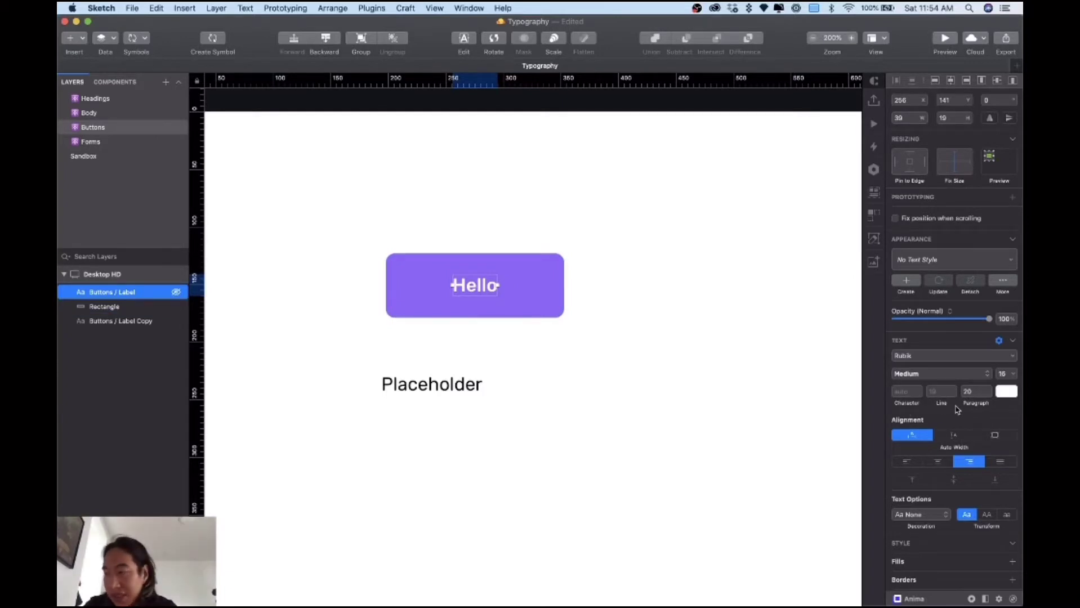
{"action": "type", "text": "0.7"}
{"action": "key", "text": "Tab"}
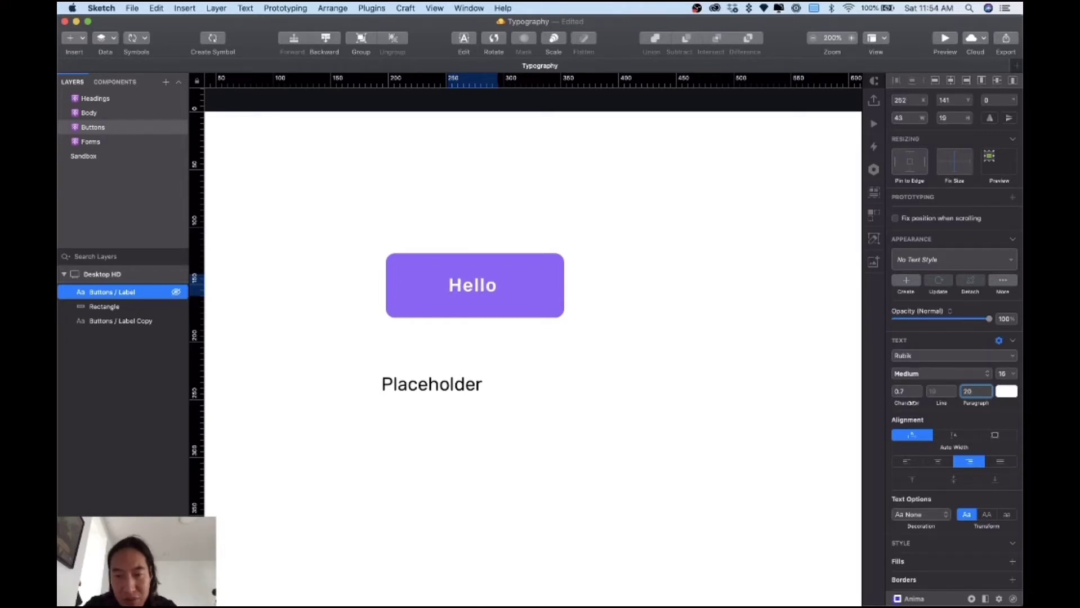
{"action": "key", "text": "ctrl+alt+period"}
{"action": "left_click", "coordinate": [609, 303]}
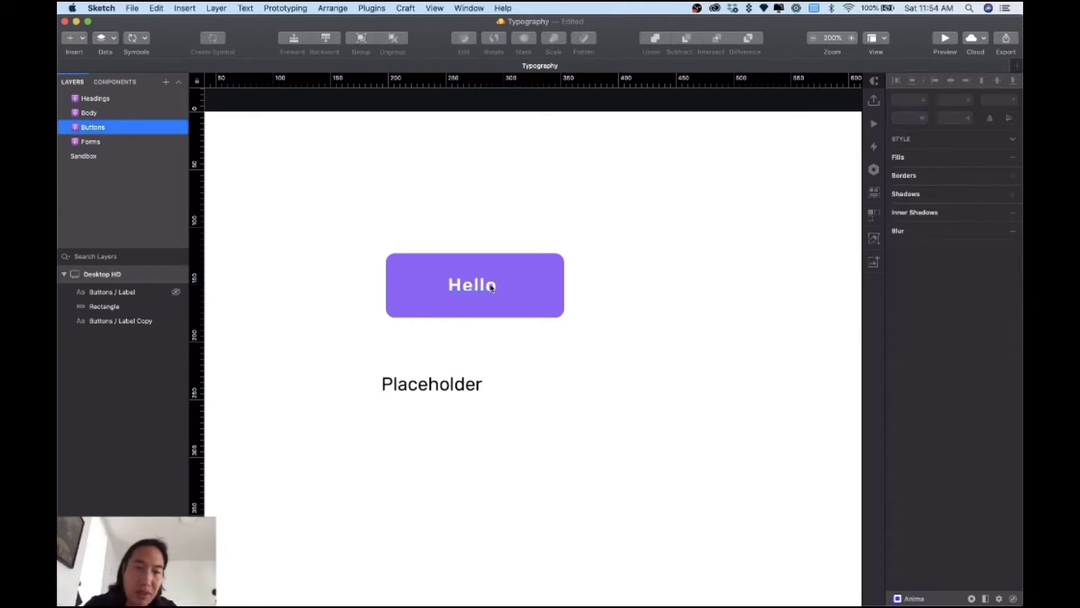
{"action": "left_click_drag", "start_coordinate": [487, 285], "coordinate": [488, 287]}
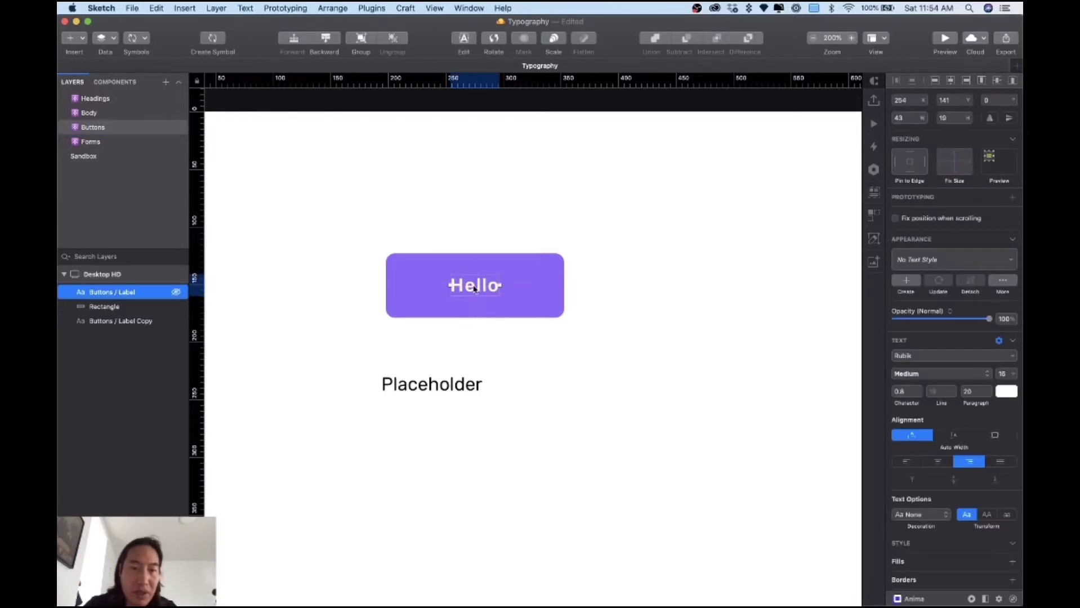
Step: Change the button text from Hello to 'Label' and centre-align it
{"action": "double_click", "coordinate": [474, 289]}
{"action": "type", "text": "La"}
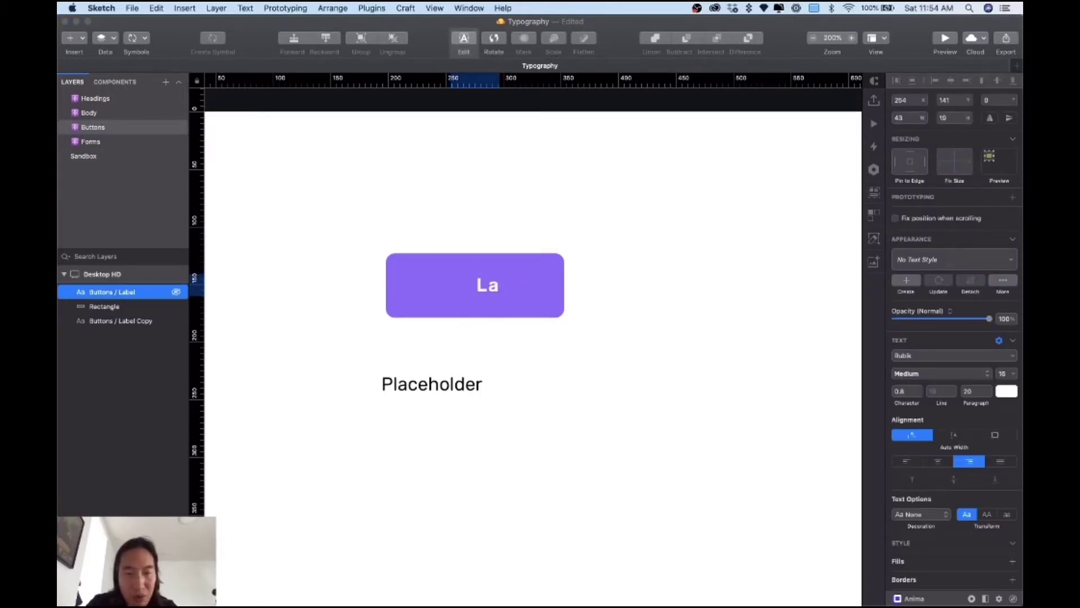
{"action": "type", "text": "bel"}
{"action": "left_click", "coordinate": [550, 301]}
{"action": "left_click", "coordinate": [480, 292]}
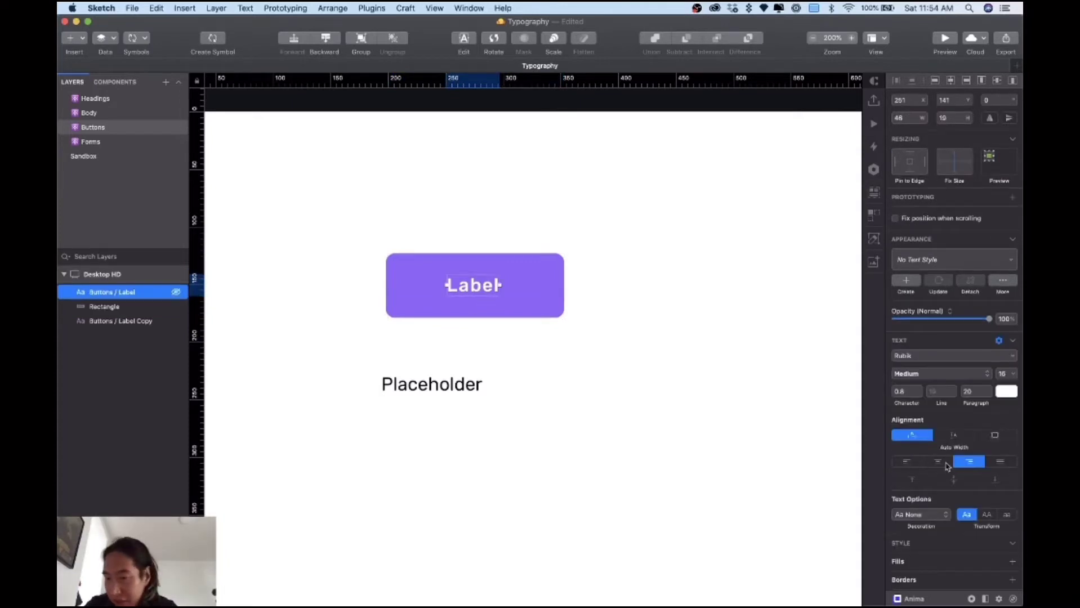
{"action": "left_click", "coordinate": [938, 462]}
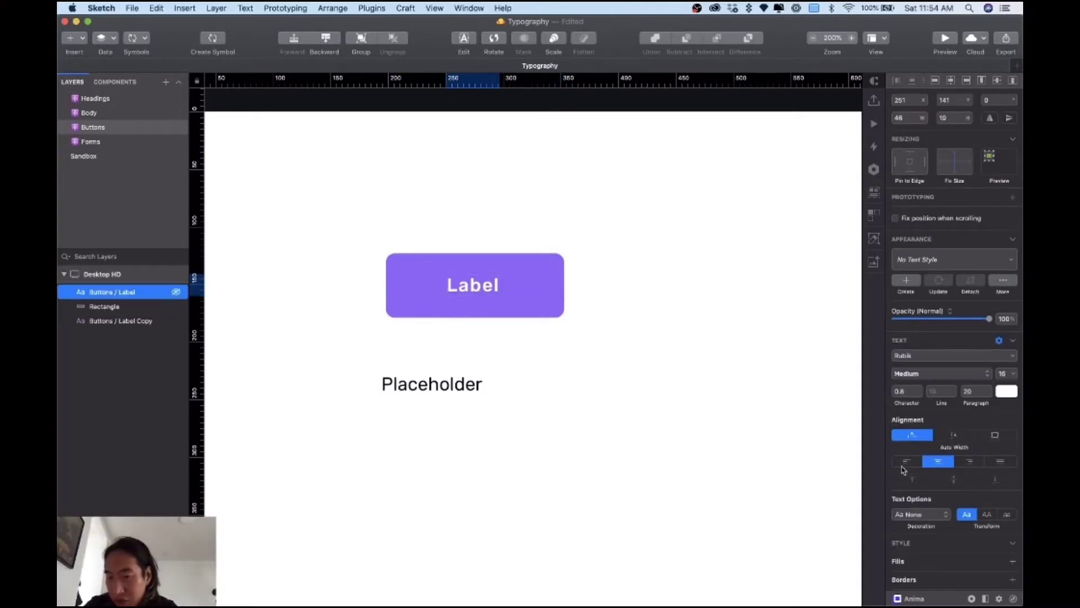
Step: Deselect everything and zoom to 400% to inspect the button
{"action": "left_click", "coordinate": [534, 356]}
{"action": "left_click", "coordinate": [478, 289]}
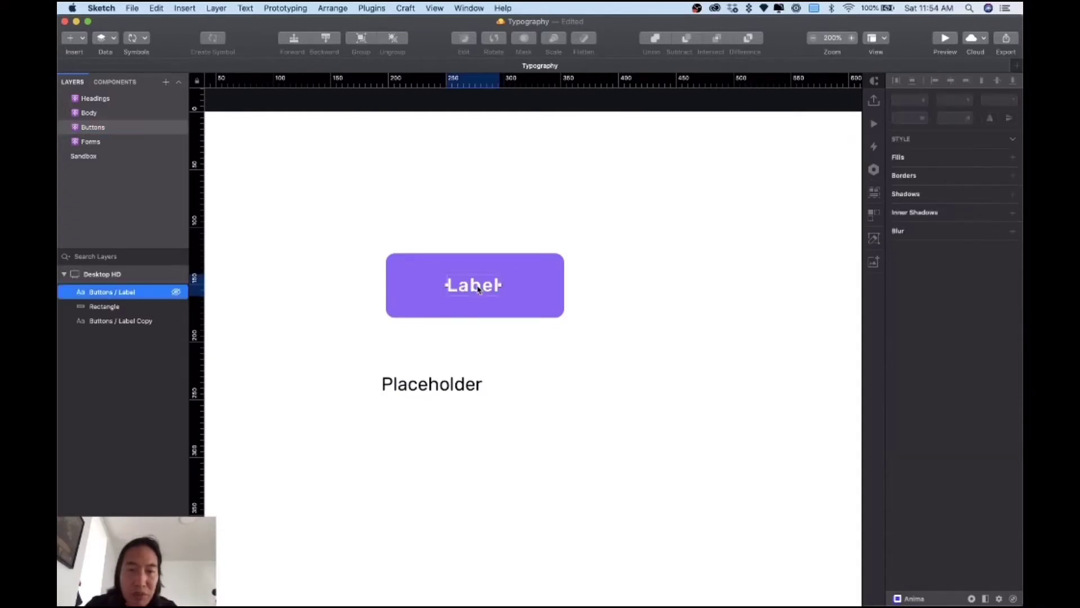
{"action": "left_click", "coordinate": [579, 287]}
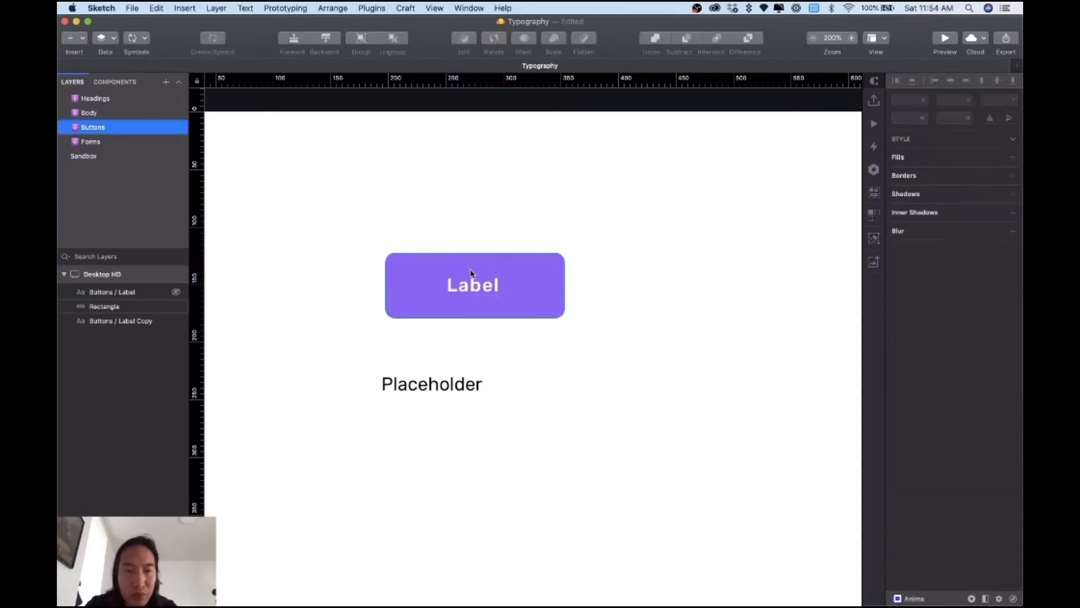
{"action": "key", "text": "super+plus"}
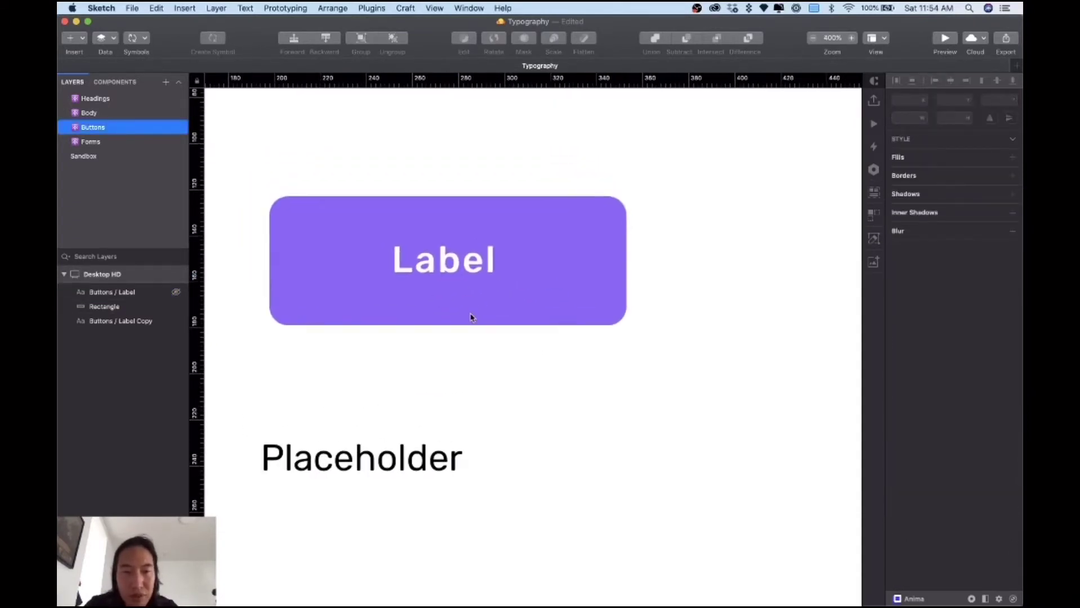
{"action": "scroll", "coordinate": [489, 260], "scroll_direction": "up", "scroll_amount": 2}
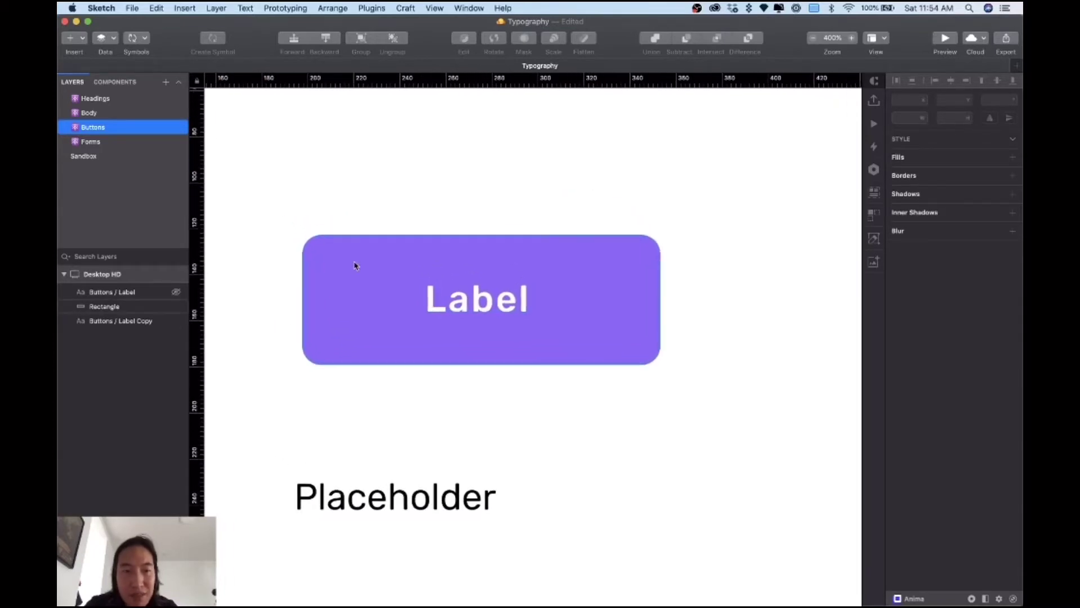
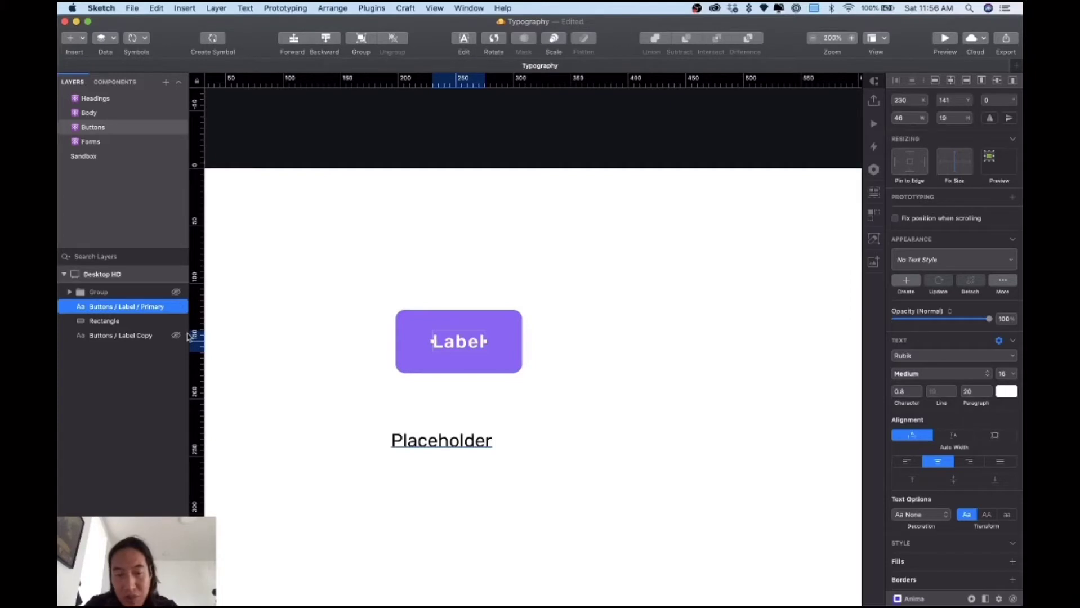
Step: Delete the Placeholder text layer below the button
{"action": "left_click", "coordinate": [104, 321]}
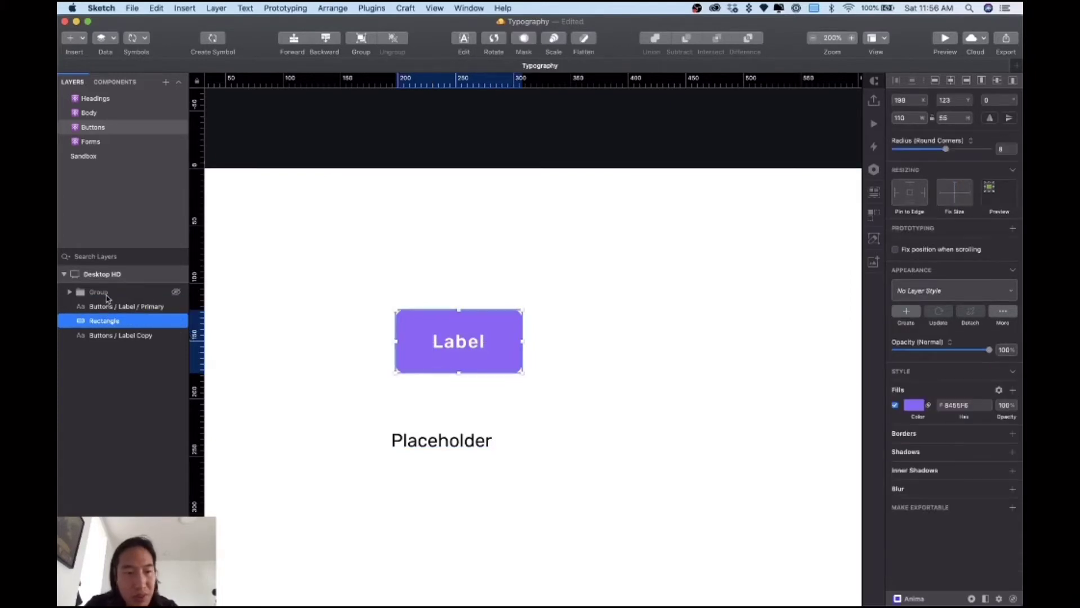
{"action": "left_click", "coordinate": [107, 296], "text": "shift"}
{"action": "left_click", "coordinate": [397, 439]}
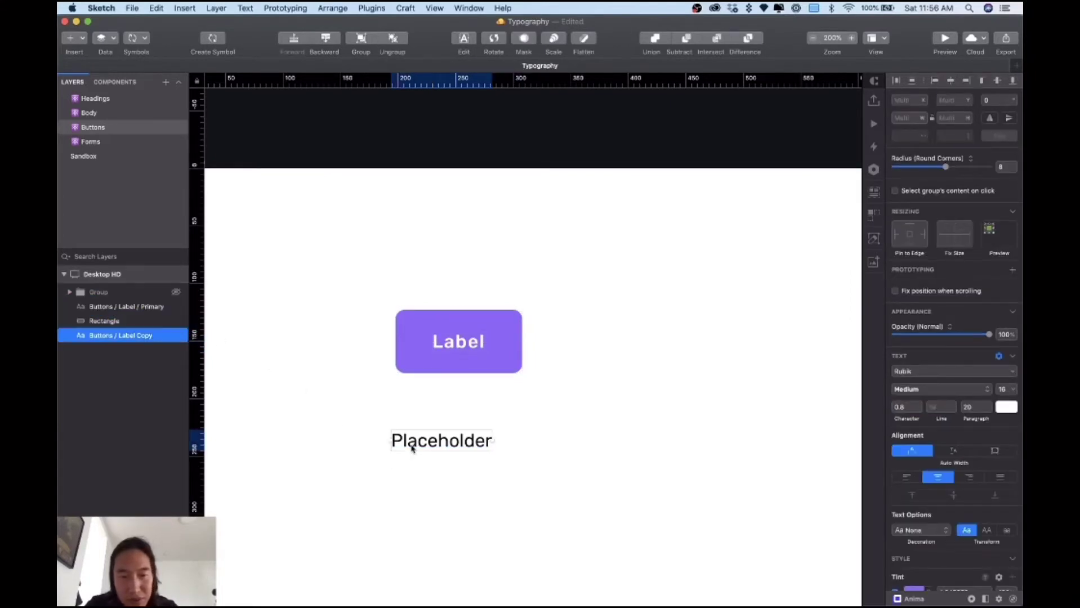
{"action": "double_click", "coordinate": [411, 449]}
{"action": "key", "text": "Escape"}
Step: Duplicate the Label button beside the original and move both buttons down
{"action": "left_click_drag", "start_coordinate": [348, 286], "coordinate": [542, 411]}
{"action": "left_click", "coordinate": [98, 292]}
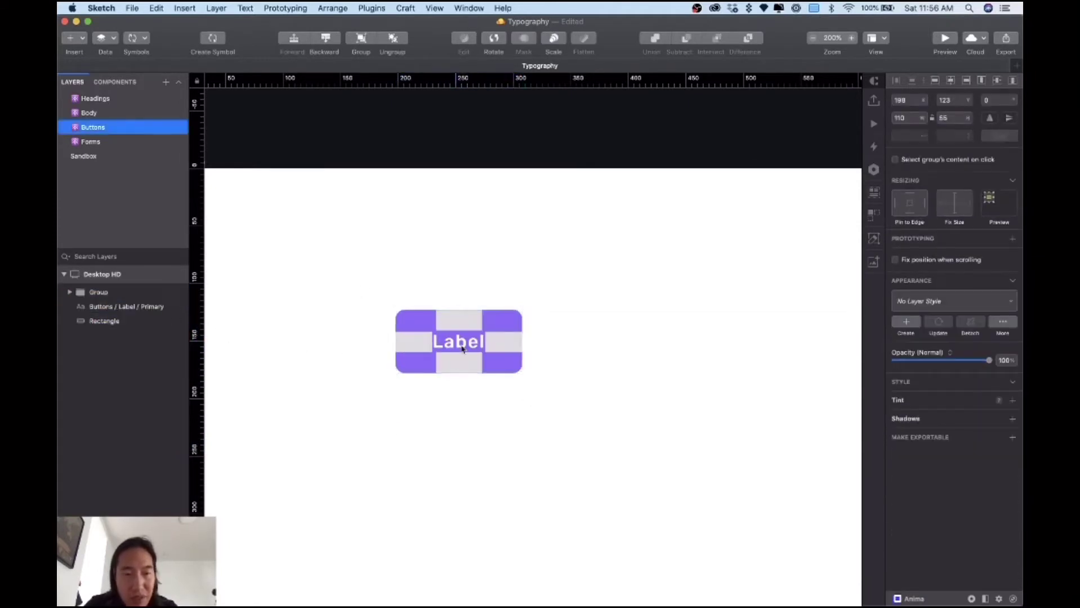
{"action": "left_click_drag", "start_coordinate": [401, 306], "coordinate": [577, 442]}
{"action": "left_click_drag", "start_coordinate": [435, 362], "coordinate": [269, 349]}
{"action": "left_click_drag", "start_coordinate": [484, 419], "coordinate": [407, 392]}
Step: Change the right button's label text to 'Submit'
{"action": "key", "text": "Escape"}
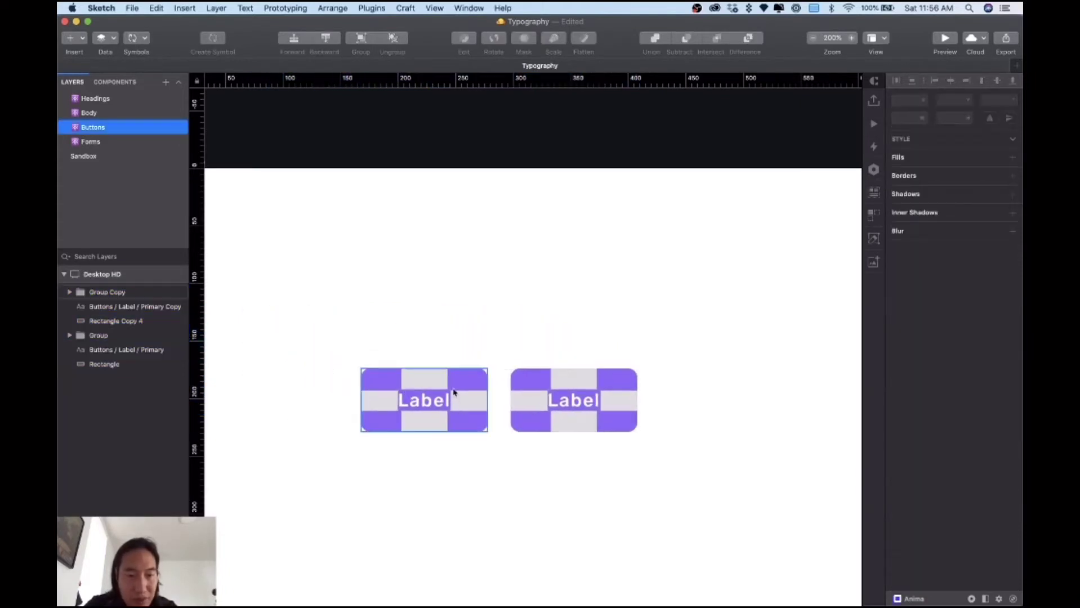
{"action": "left_click", "coordinate": [451, 388]}
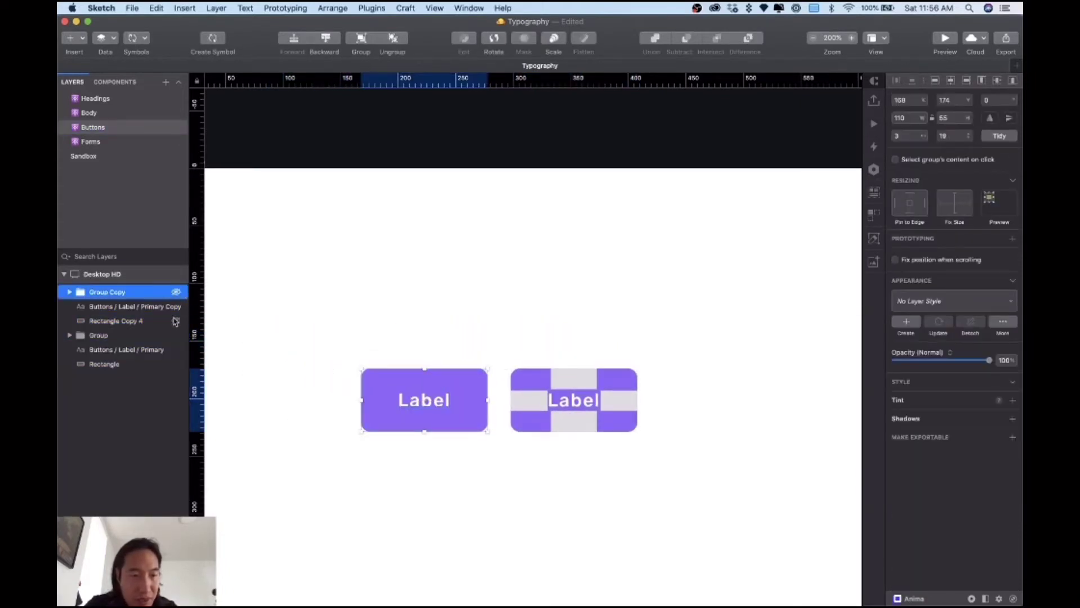
{"action": "key", "text": "Escape"}
{"action": "double_click", "coordinate": [577, 404]}
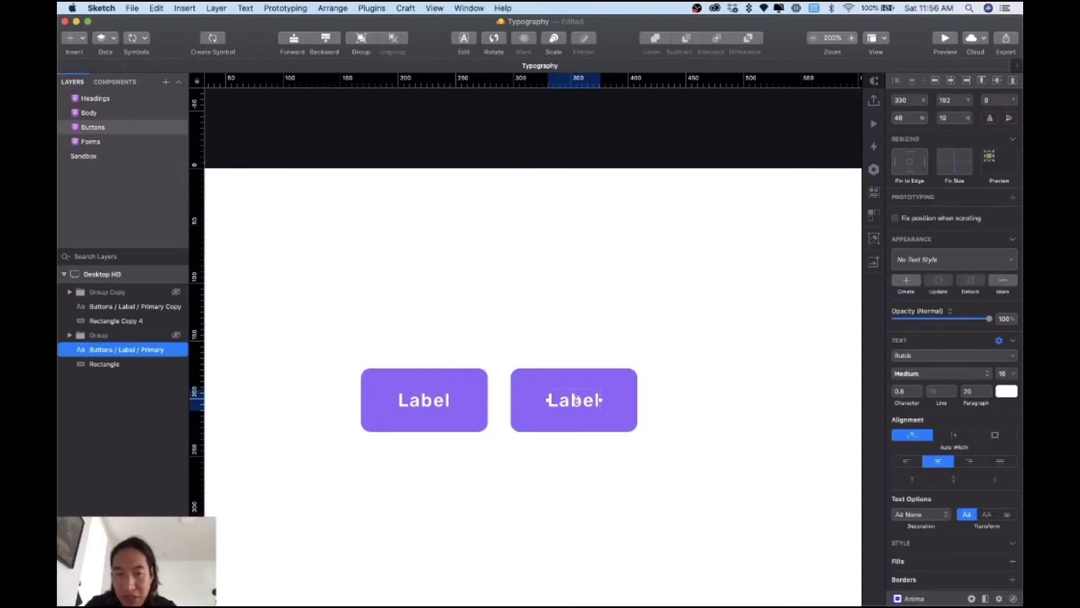
{"action": "double_click", "coordinate": [576, 401]}
{"action": "type", "text": "Sa"}
{"action": "key", "text": "BackSpace"}
{"action": "type", "text": "ubmit"}
Step: Change the left button's label text to 'Cancel'
{"action": "left_click", "coordinate": [429, 407]}
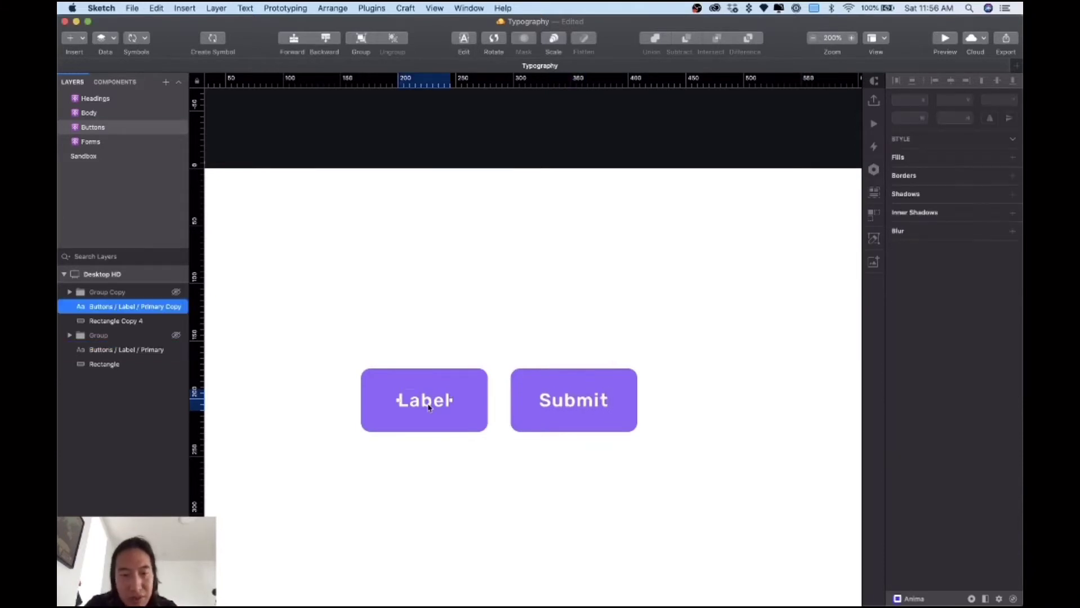
{"action": "double_click", "coordinate": [414, 404]}
{"action": "type", "text": "Cancel"}
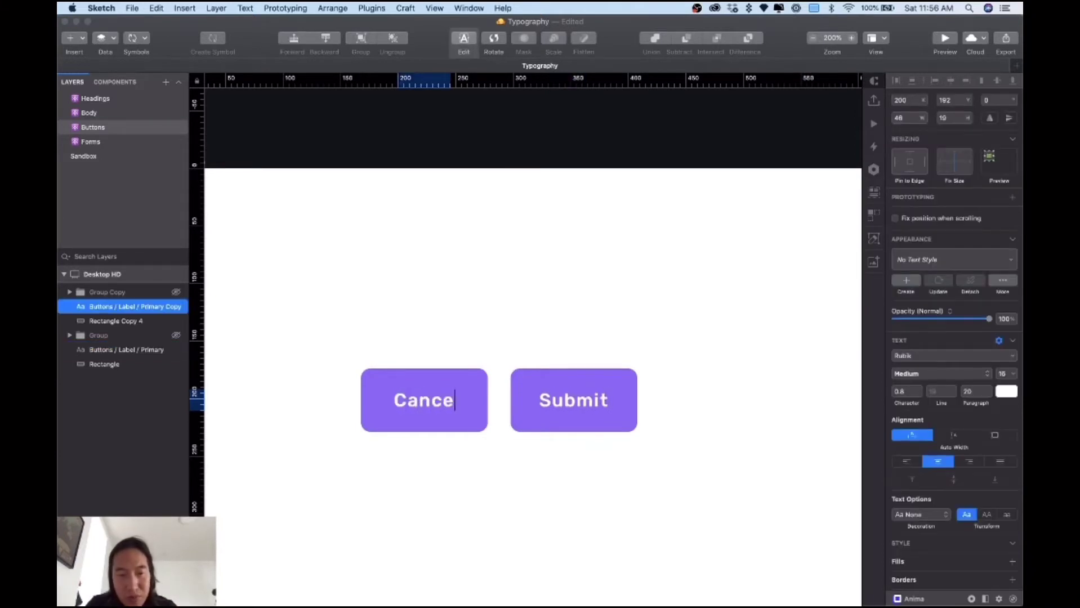
{"action": "left_click", "coordinate": [477, 352]}
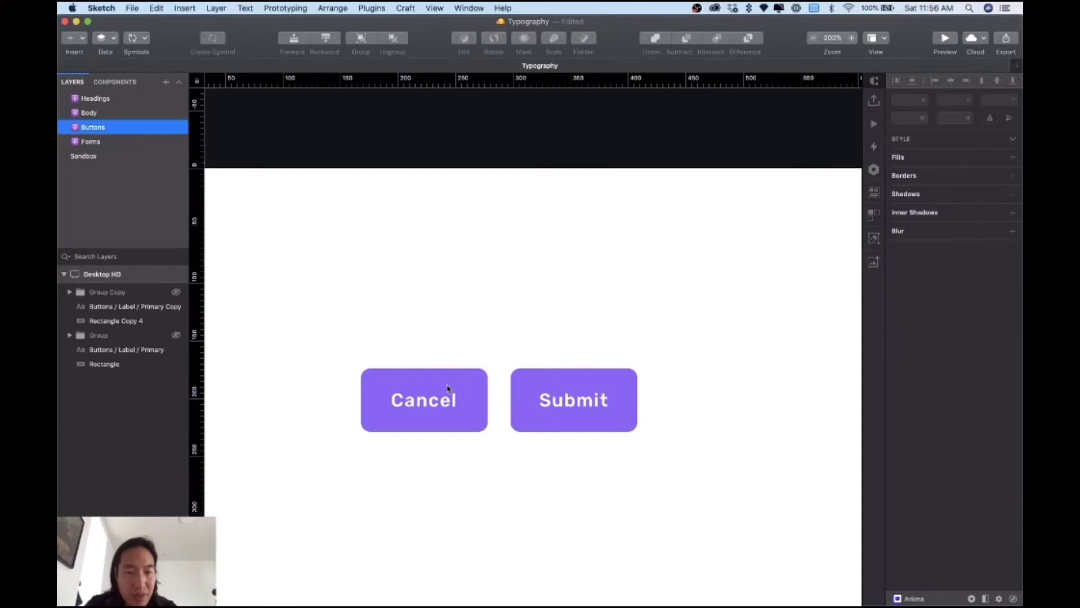
{"action": "left_click", "coordinate": [448, 385]}
Step: Hide the Cancel button's purple background rectangle
{"action": "left_click", "coordinate": [176, 365]}
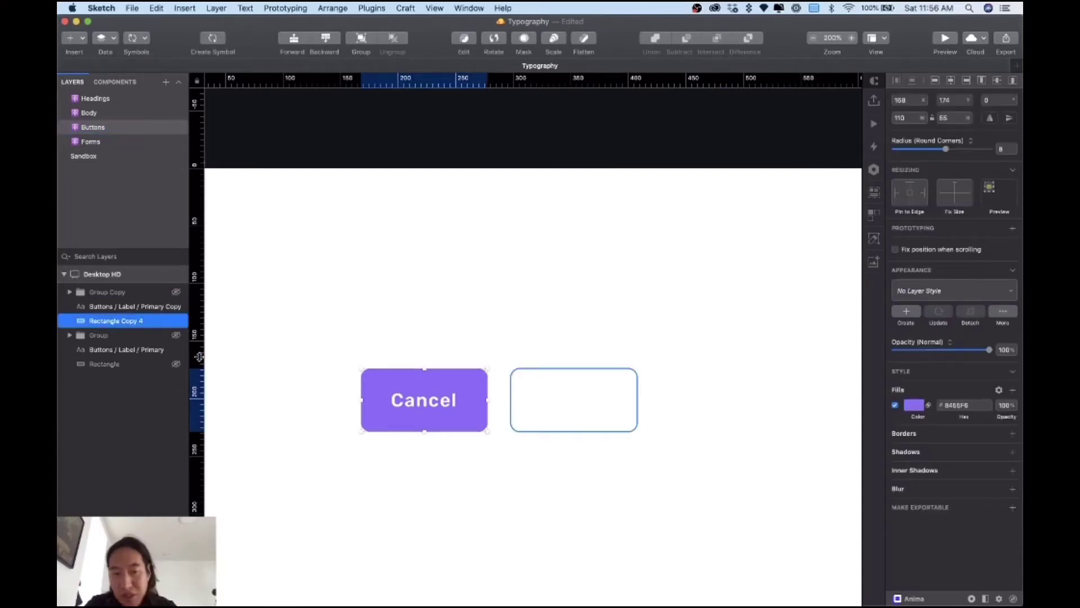
{"action": "left_click", "coordinate": [175, 365]}
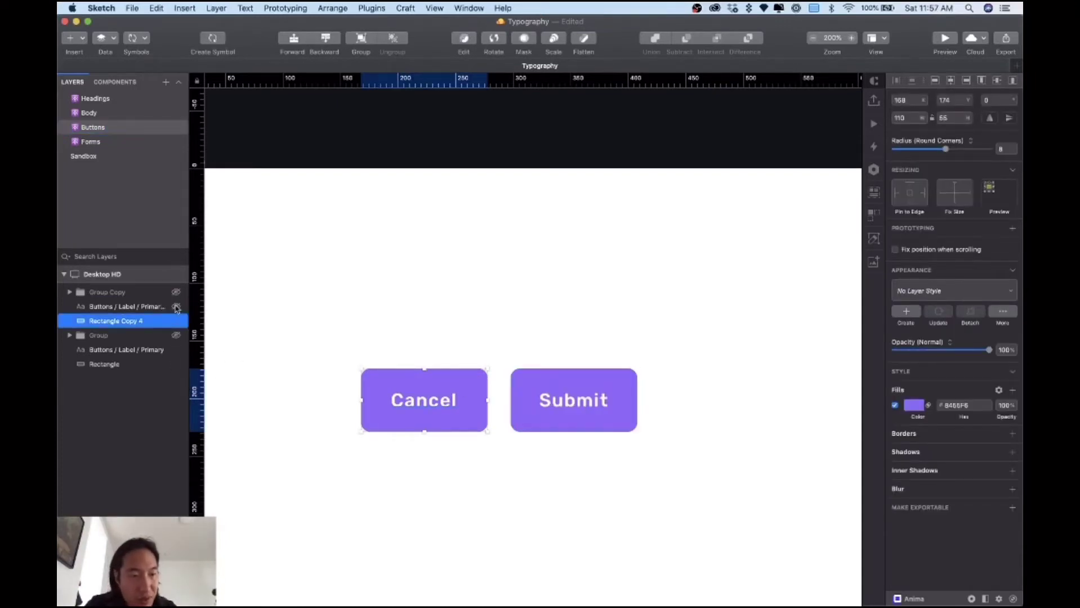
{"action": "left_click", "coordinate": [150, 350]}
{"action": "left_click", "coordinate": [150, 365]}
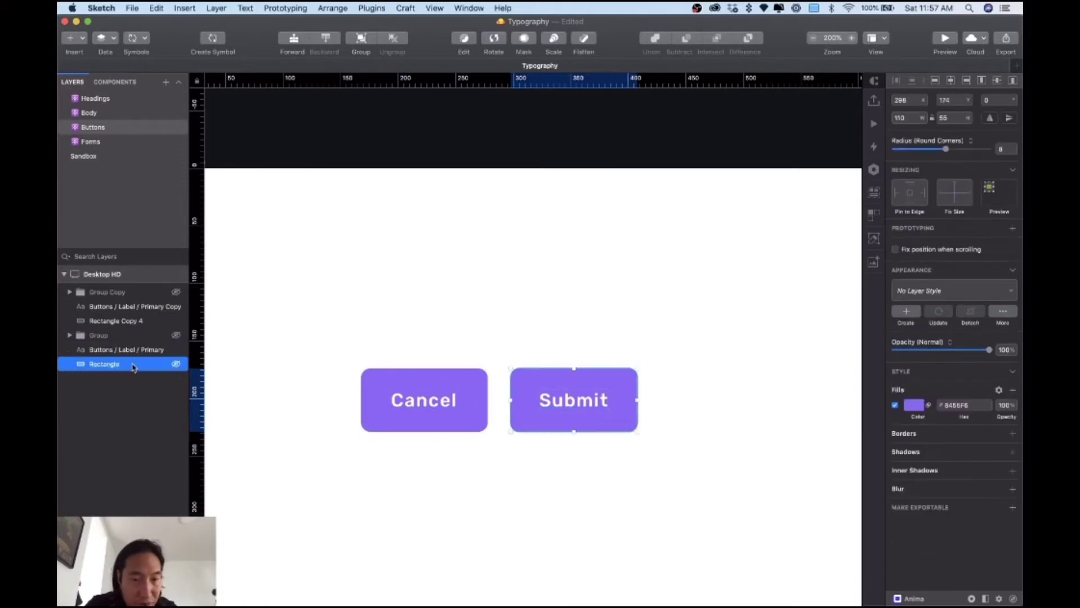
{"action": "left_click", "coordinate": [158, 333]}
{"action": "left_click", "coordinate": [372, 375]}
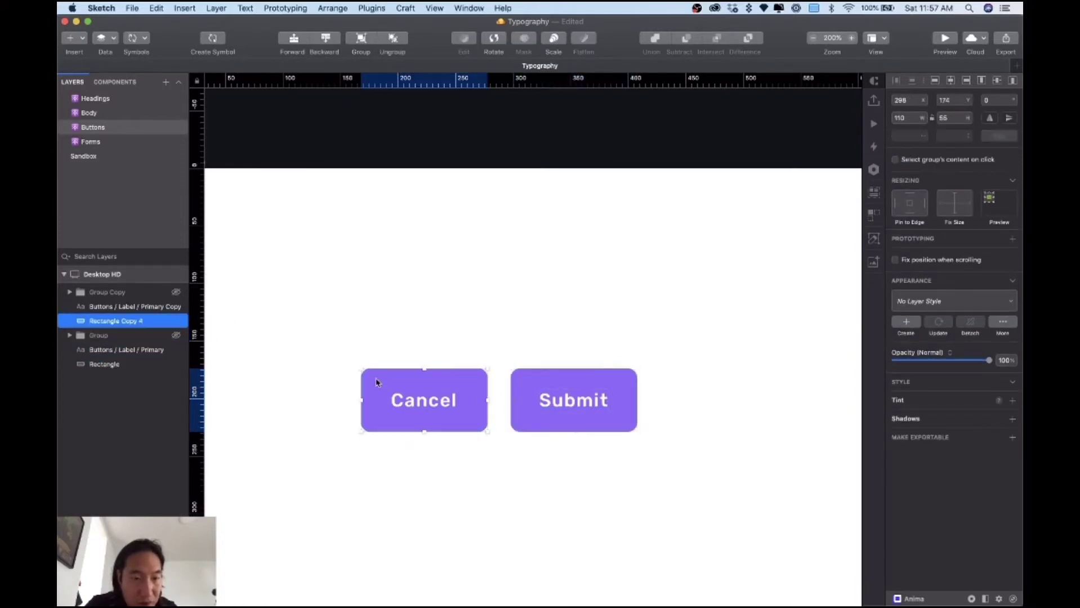
{"action": "left_click", "coordinate": [176, 321]}
{"action": "left_click", "coordinate": [422, 299]}
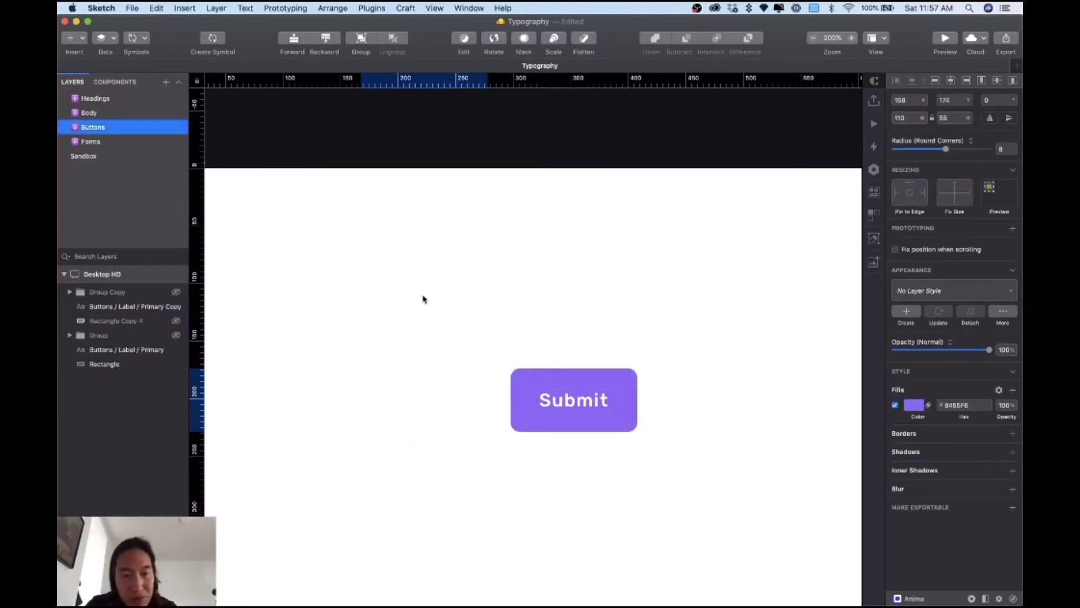
Step: Colour the Cancel label text dark grey #646464
{"action": "left_click", "coordinate": [410, 405]}
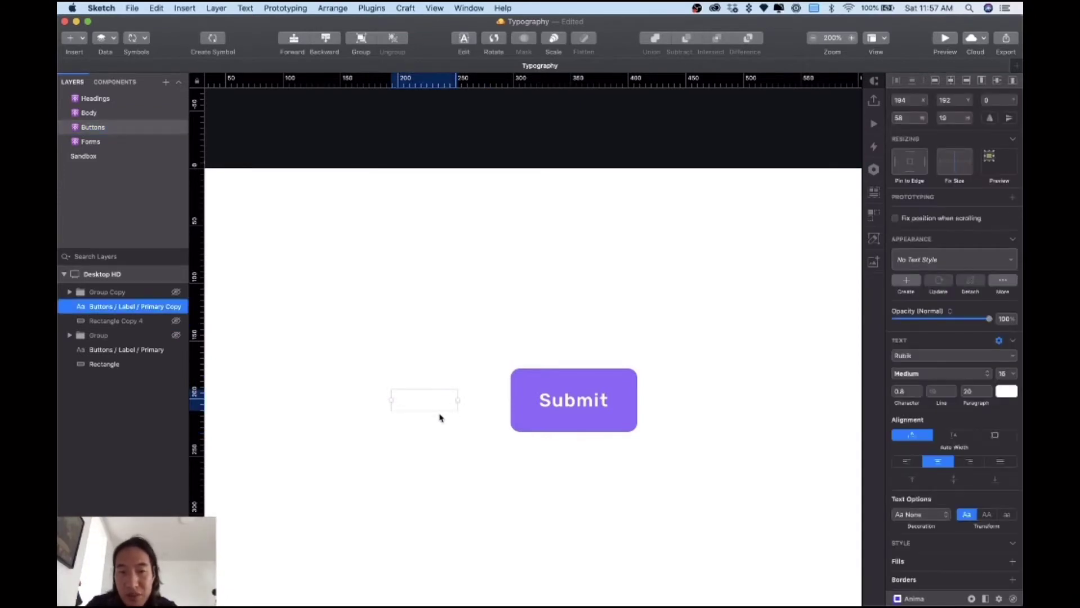
{"action": "left_click", "coordinate": [1007, 393]}
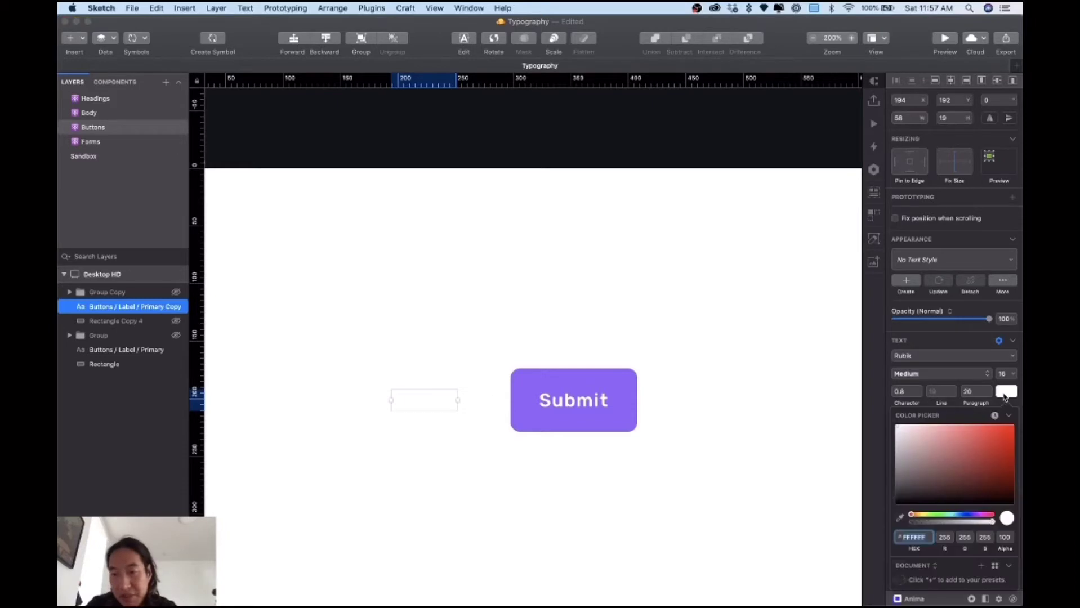
{"action": "mouse_move", "coordinate": [907, 476]}
{"action": "left_mouse_down"}
{"action": "mouse_move", "coordinate": [887, 499]}
{"action": "mouse_move", "coordinate": [867, 478]}
{"action": "left_mouse_up"}
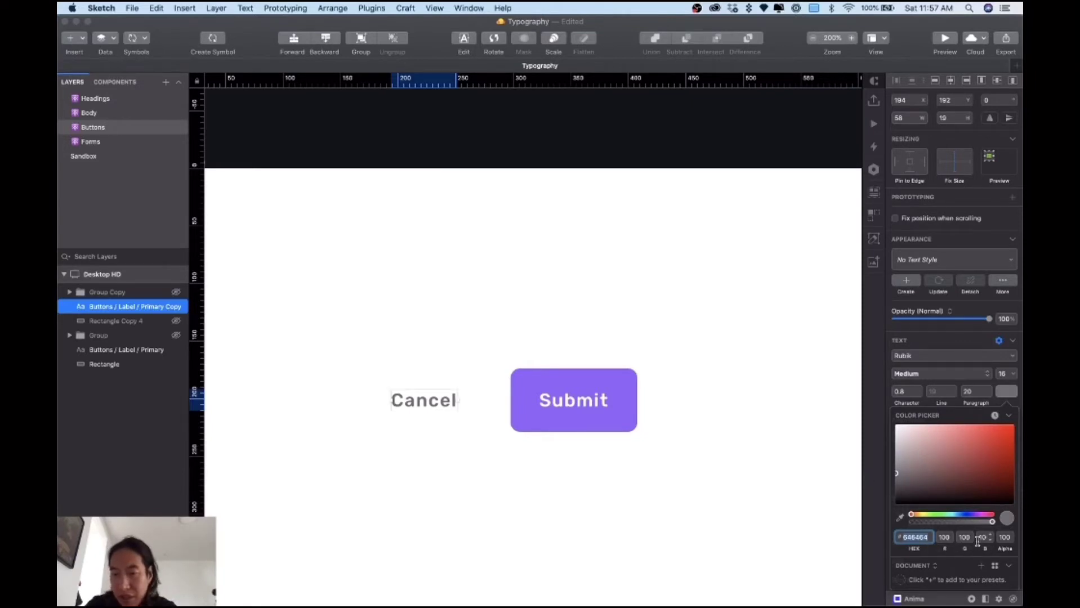
{"action": "left_click", "coordinate": [717, 466]}
Step: Rename the Cancel text layer from 'Buttons / Label / Primary Copy' to 'Buttons / Label / Secondary'
{"action": "key", "text": "super+0"}
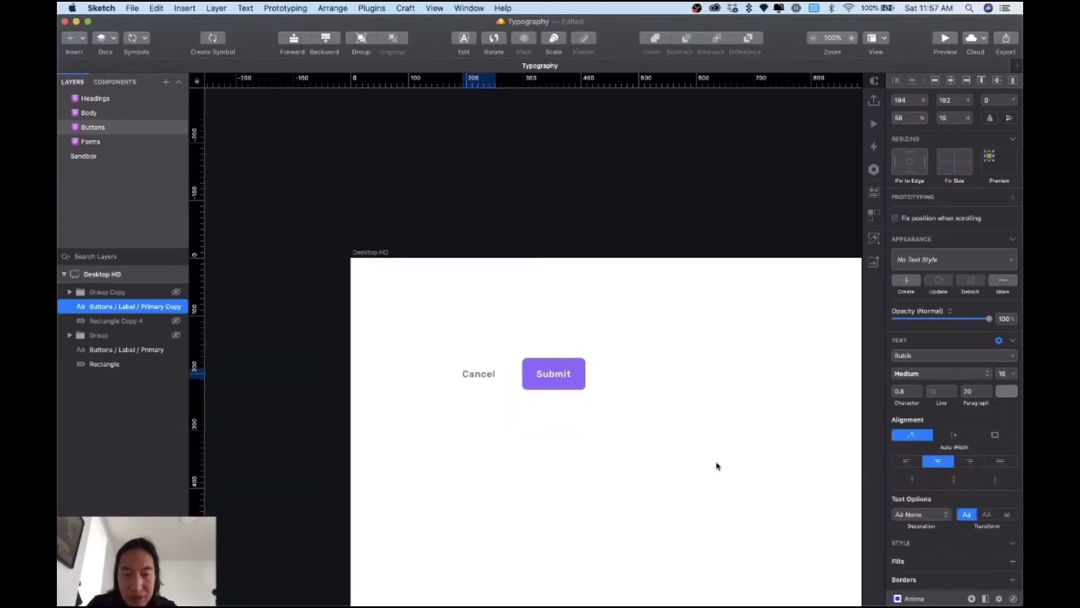
{"action": "left_click", "coordinate": [713, 465]}
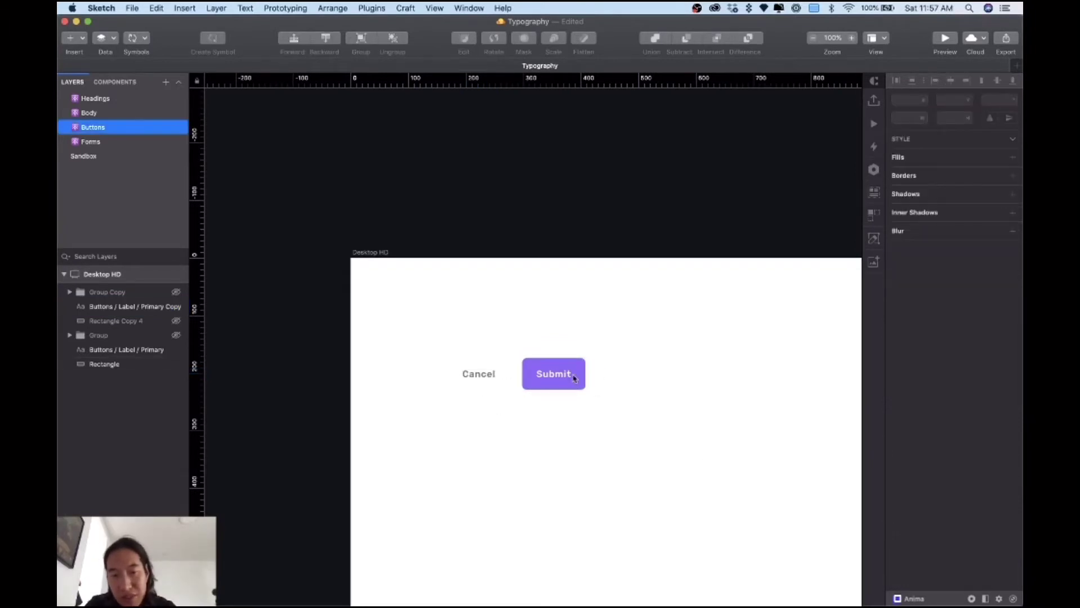
{"action": "scroll", "coordinate": [721, 460], "scroll_direction": "up", "scroll_amount": 2}
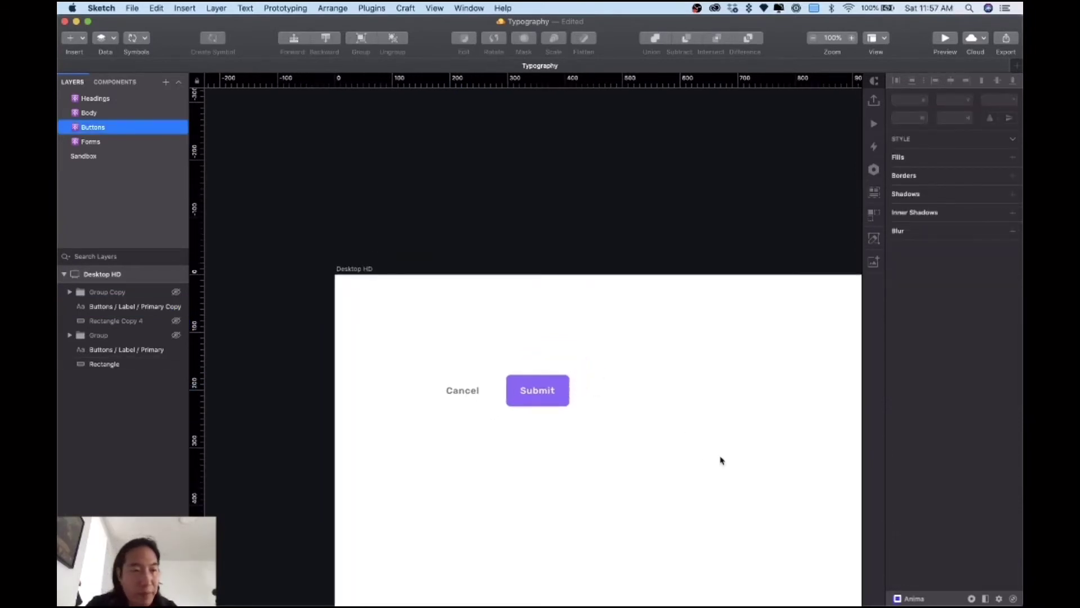
{"action": "left_click", "coordinate": [534, 399]}
{"action": "key", "text": "super+equal"}
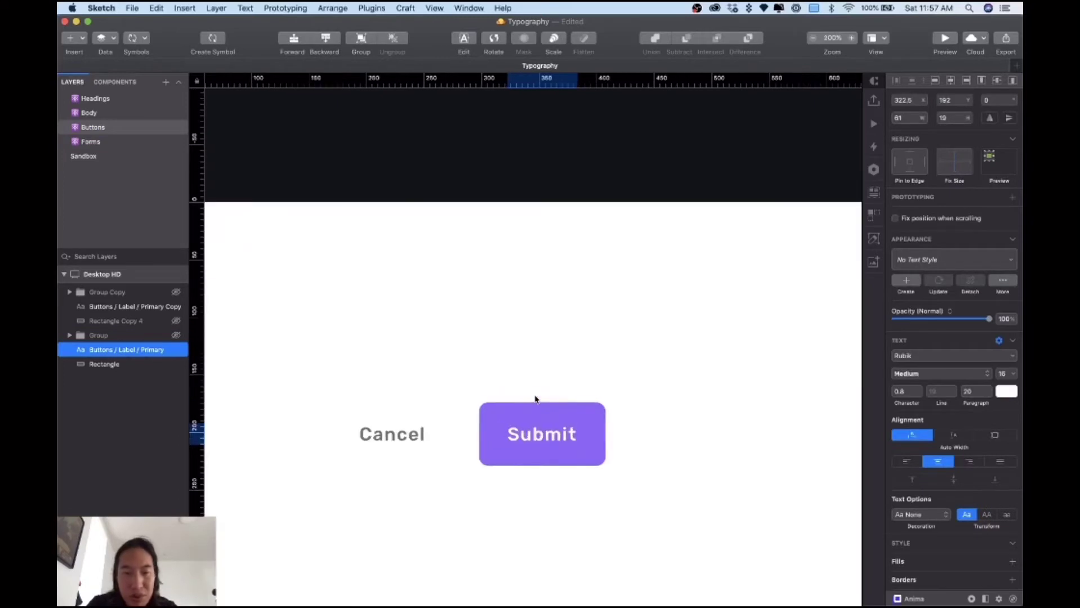
{"action": "left_click", "coordinate": [408, 434]}
{"action": "double_click", "coordinate": [148, 307]}
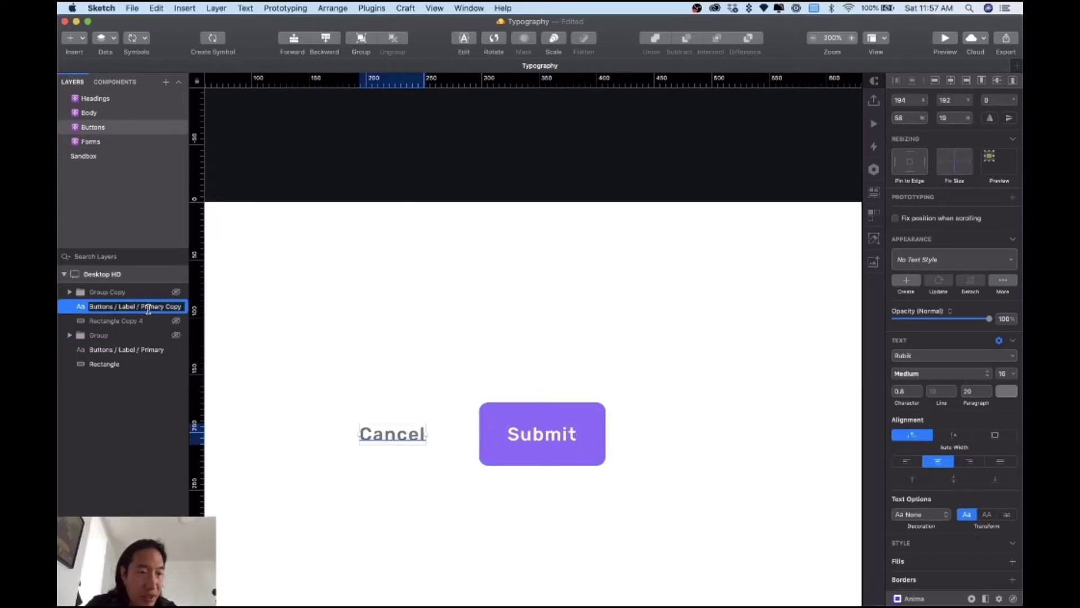
{"action": "left_click_drag", "start_coordinate": [140, 307], "coordinate": [228, 334]}
{"action": "type", "text": "Second"}
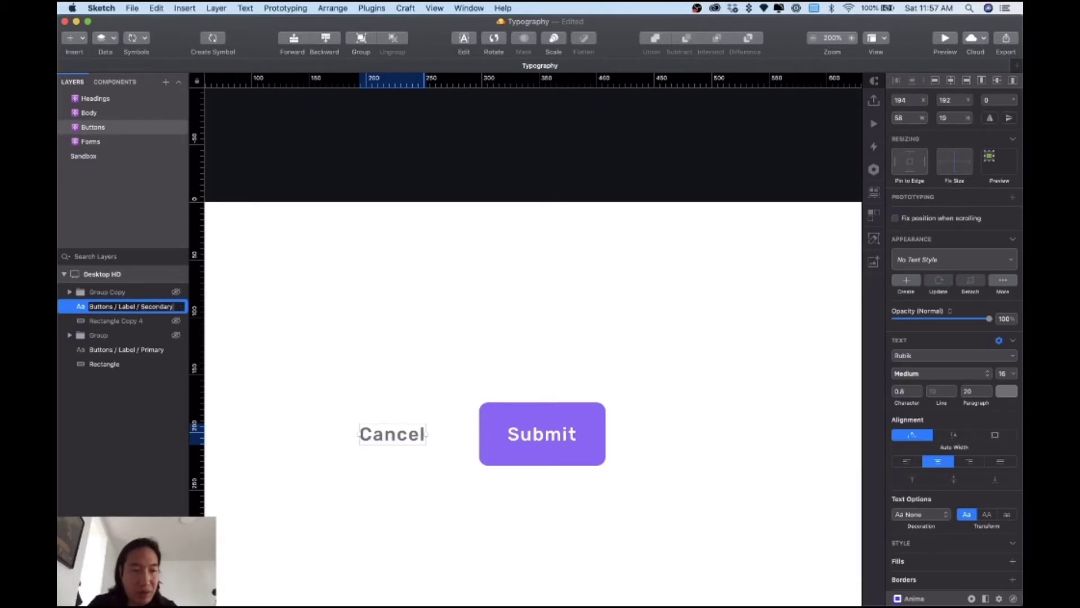
{"action": "key", "text": "Return"}
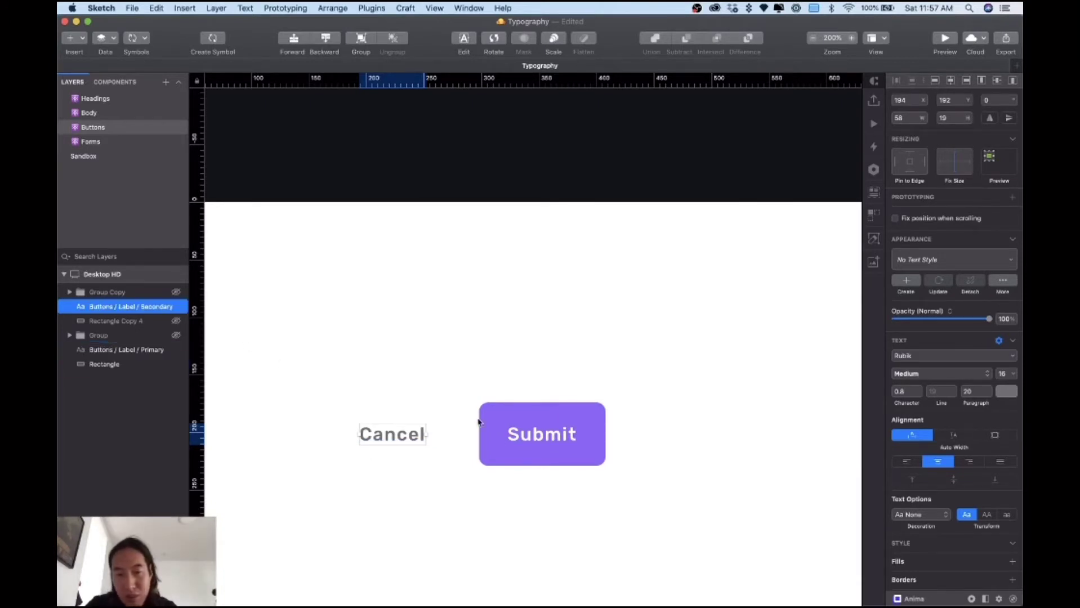
{"action": "left_click", "coordinate": [537, 442]}
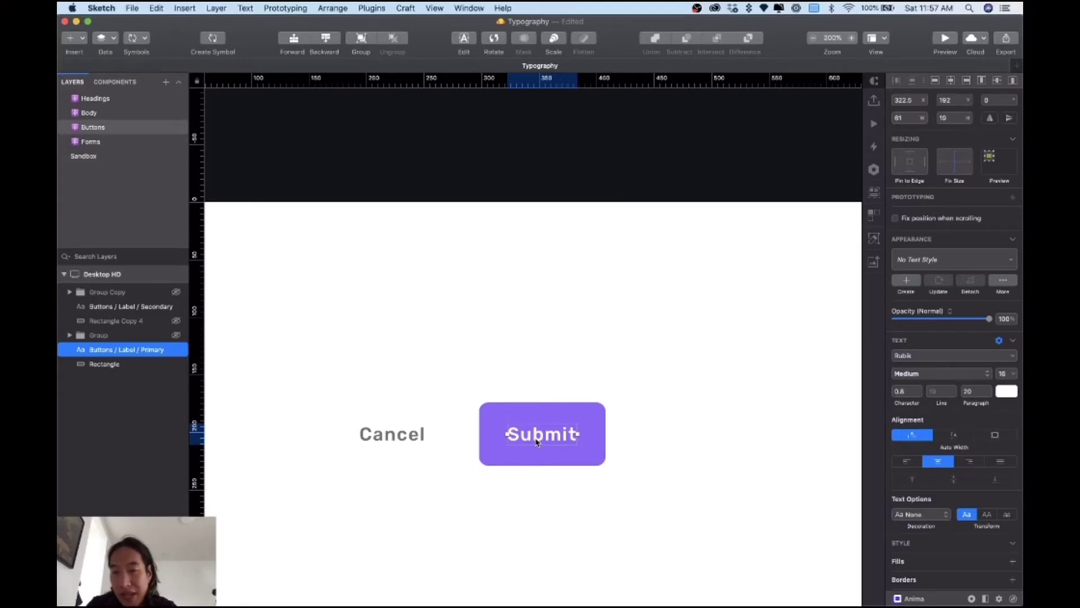
Step: Select the Cancel and Submit labels and generate 2 shared text styles with Styles Generator
{"action": "left_click", "coordinate": [418, 434]}
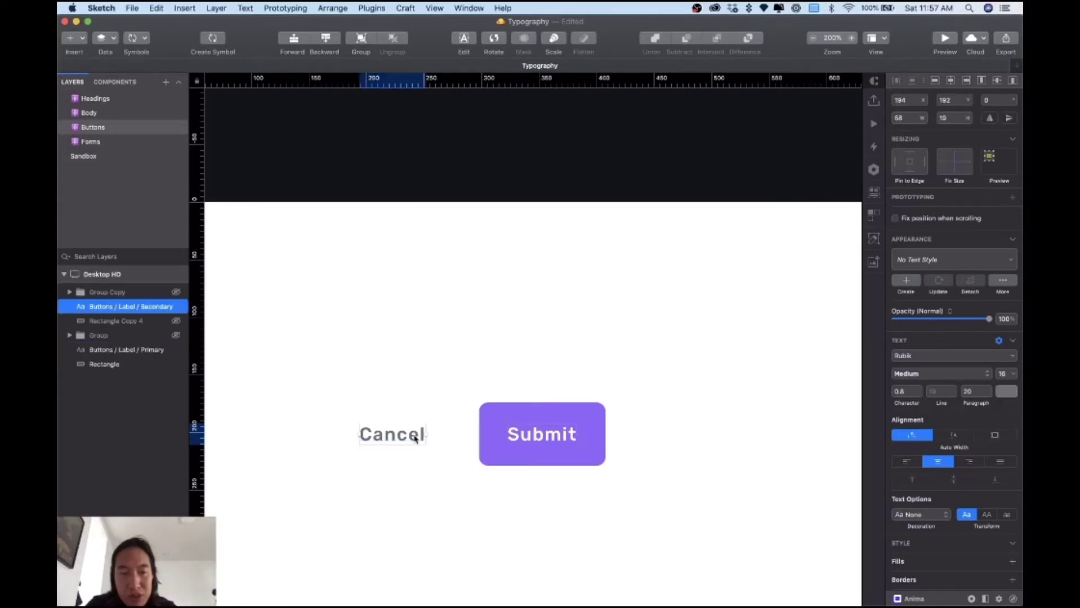
{"action": "left_click", "coordinate": [533, 441]}
{"action": "left_click", "coordinate": [398, 434], "text": "shift"}
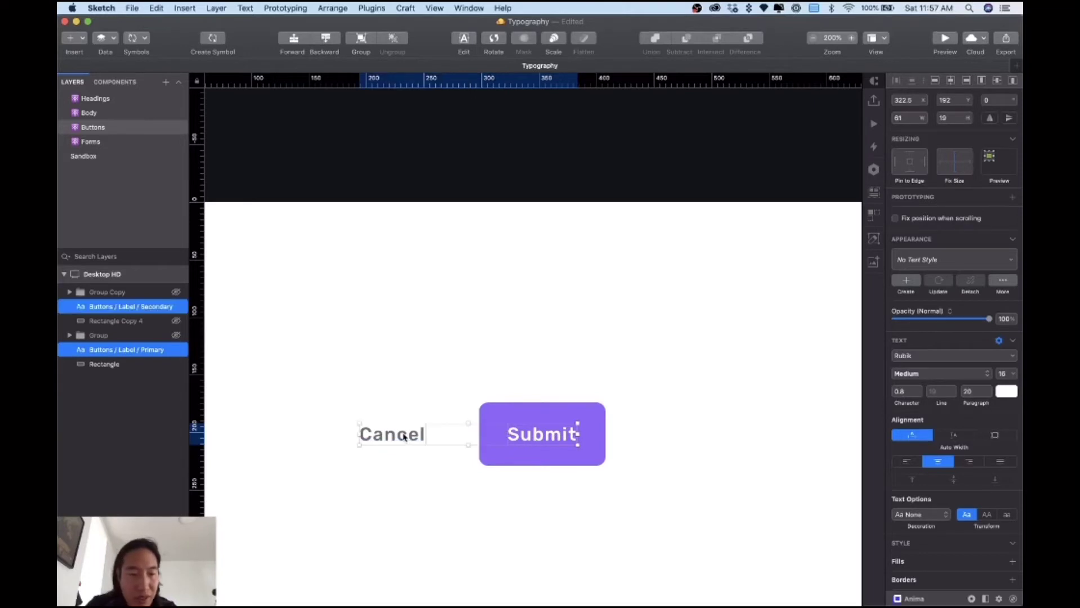
{"action": "left_click", "coordinate": [372, 8]}
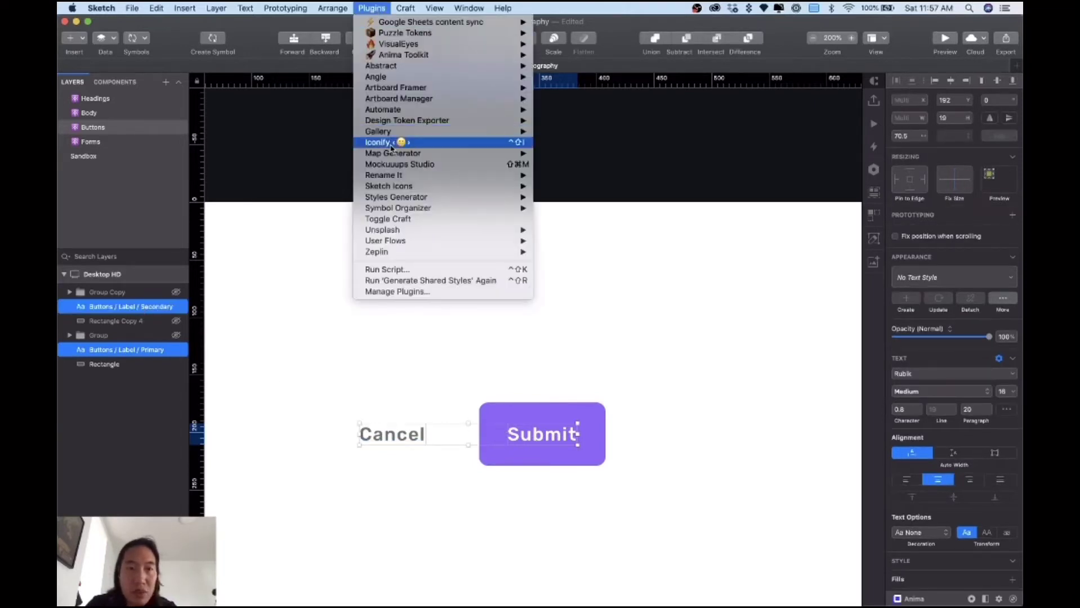
{"action": "mouse_move", "coordinate": [398, 198]}
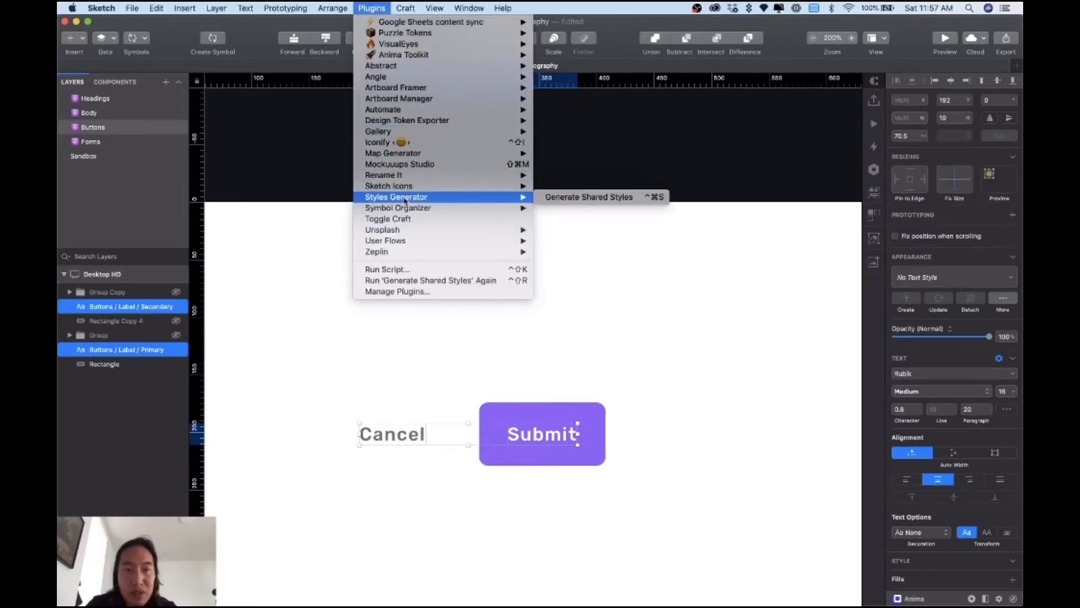
{"action": "left_click", "coordinate": [600, 197]}
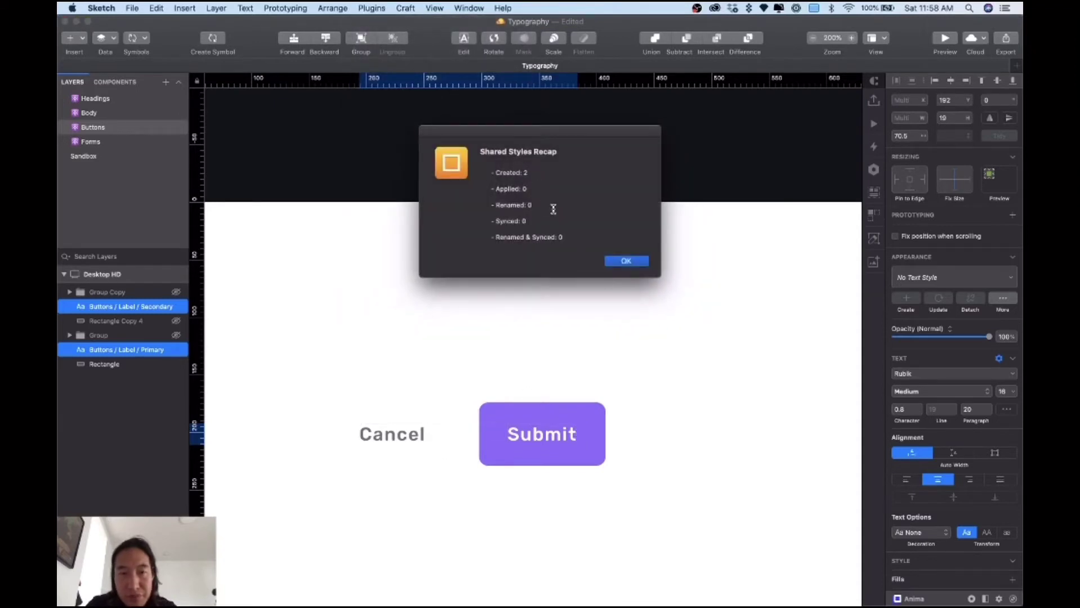
{"action": "left_click", "coordinate": [626, 262]}
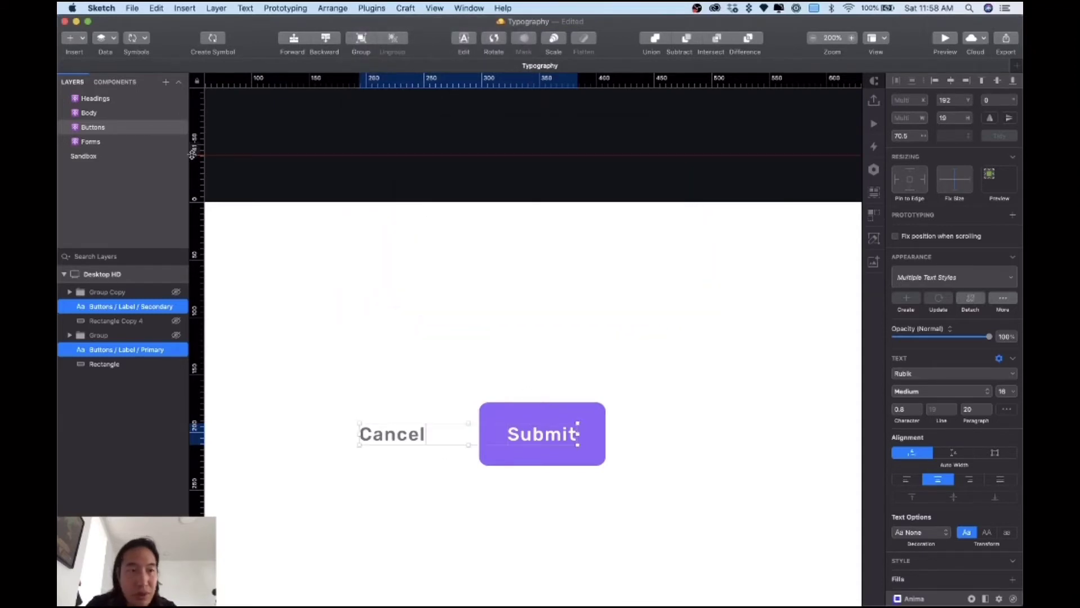
Step: Inspect the Buttons > Label Primary and Secondary entries among the document's Text Styles
{"action": "left_click", "coordinate": [114, 82]}
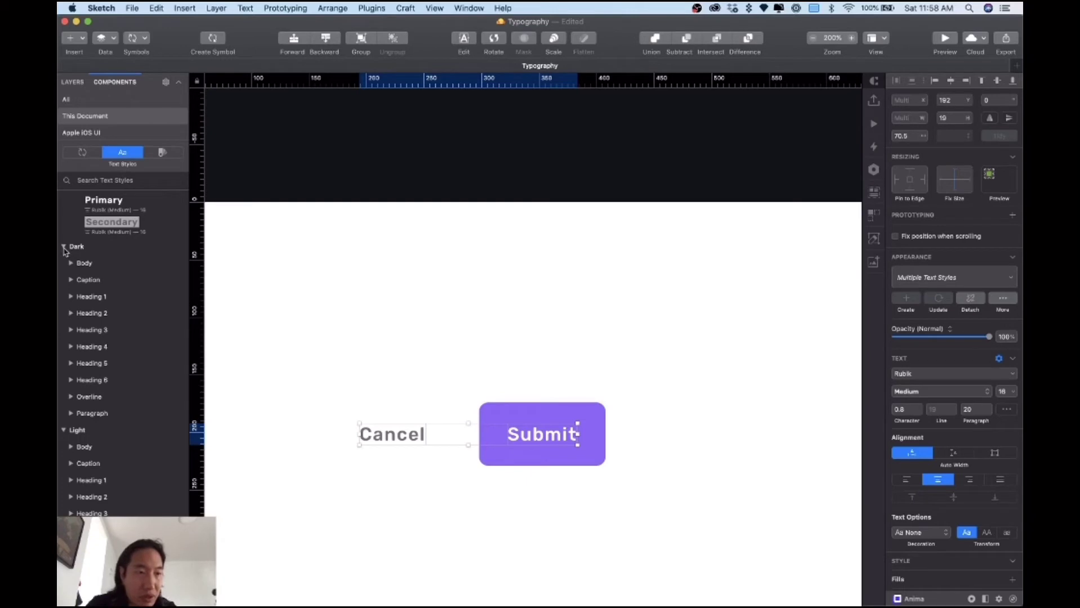
{"action": "left_click", "coordinate": [64, 248]}
{"action": "left_click", "coordinate": [65, 294]}
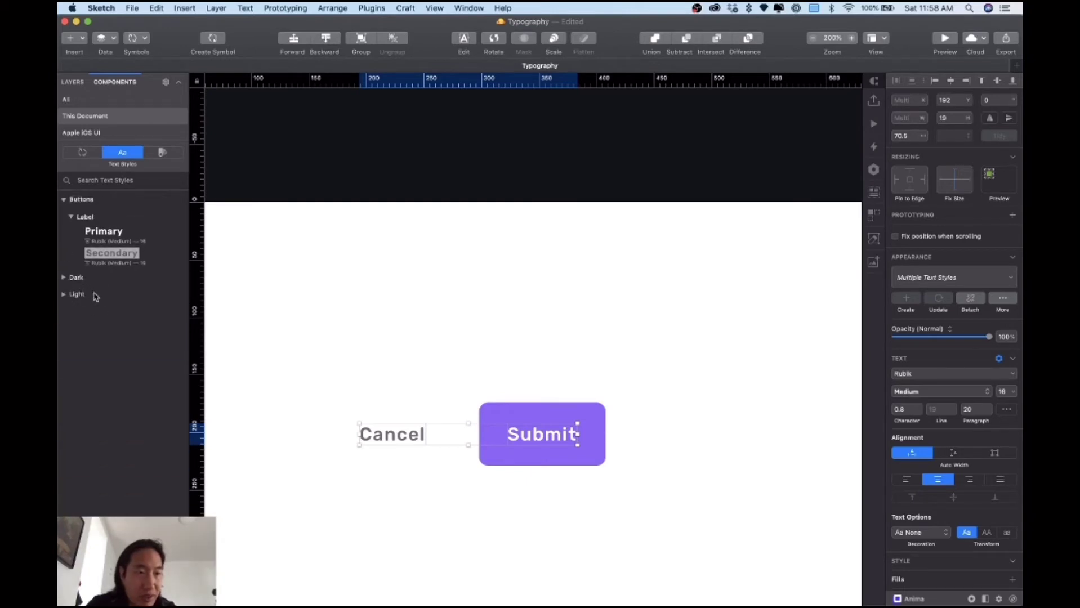
{"action": "left_click", "coordinate": [72, 218]}
{"action": "left_click", "coordinate": [72, 217]}
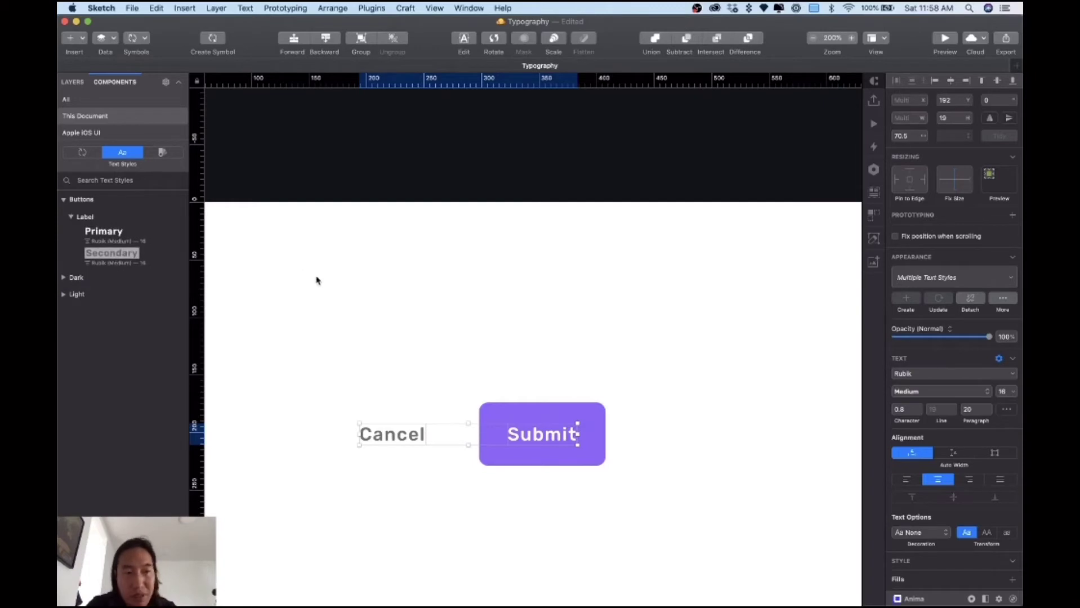
Step: Deselect the buttons and open the Forms page
{"action": "left_click", "coordinate": [430, 293]}
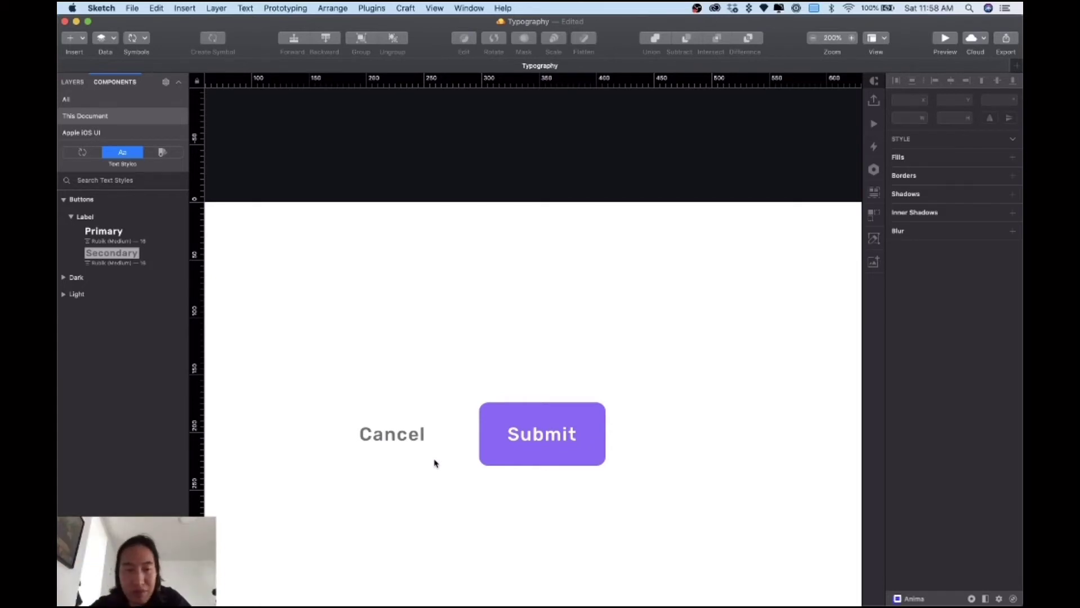
{"action": "left_click", "coordinate": [75, 84]}
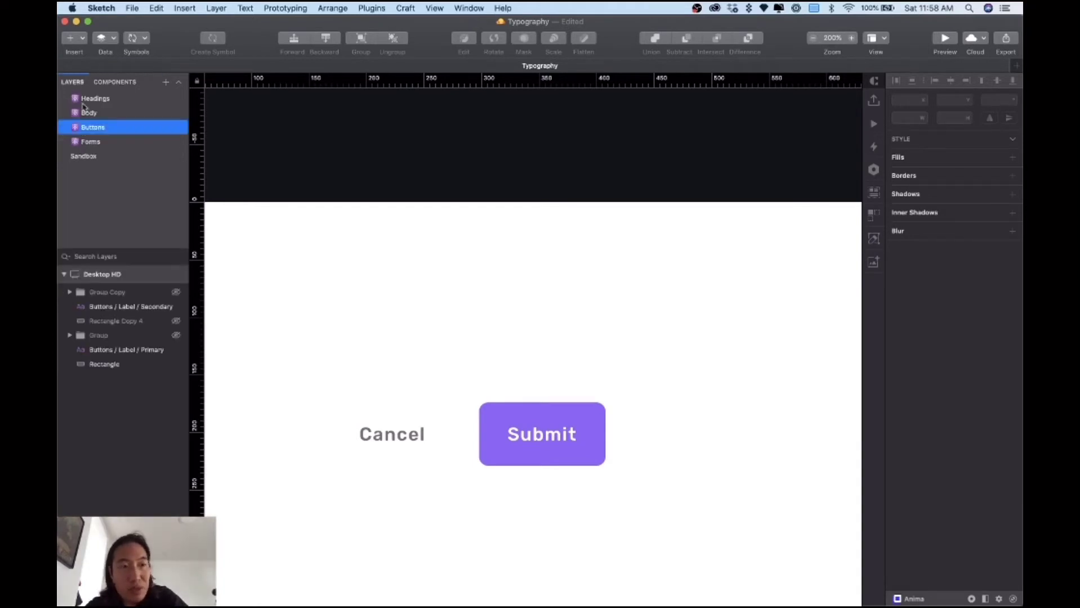
{"action": "left_click", "coordinate": [97, 146]}
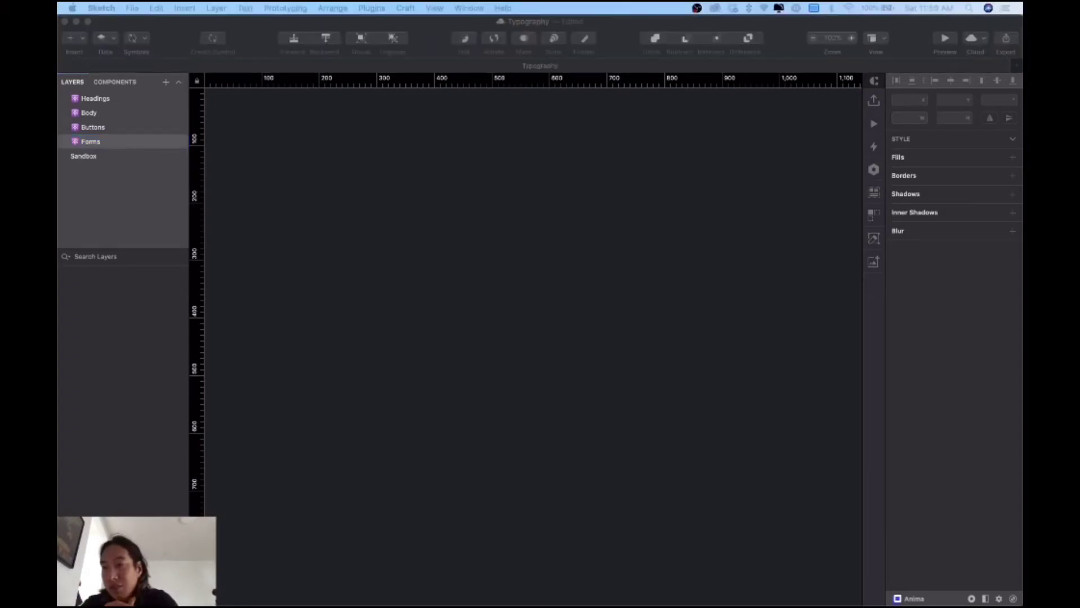
Step: Insert a 1440 × 1024 Desktop HD artboard on the Forms page, then deselect it
{"action": "left_click", "coordinate": [430, 257]}
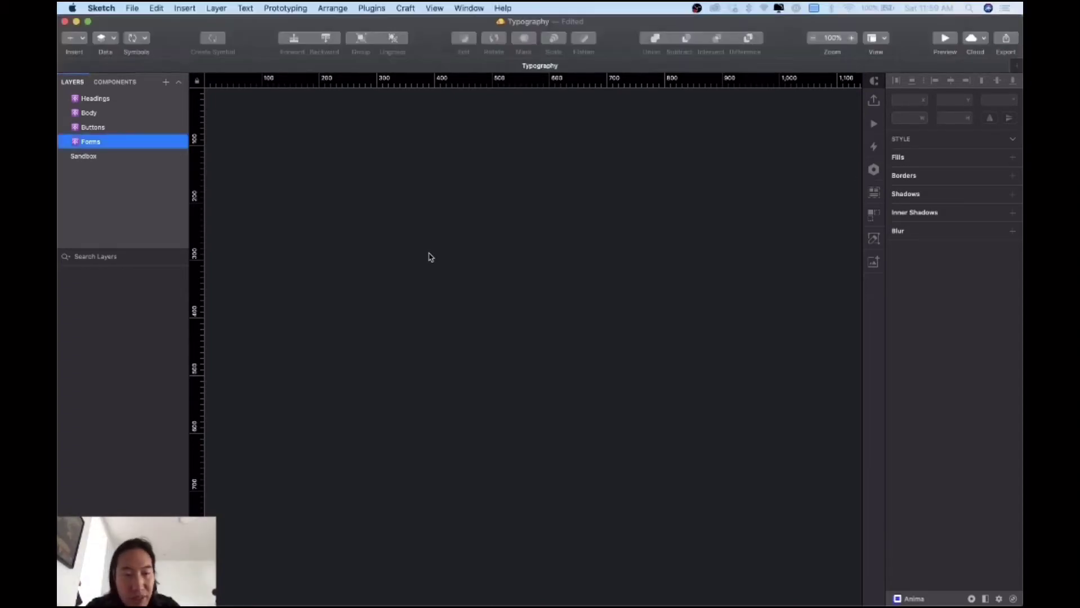
{"action": "key", "text": "a"}
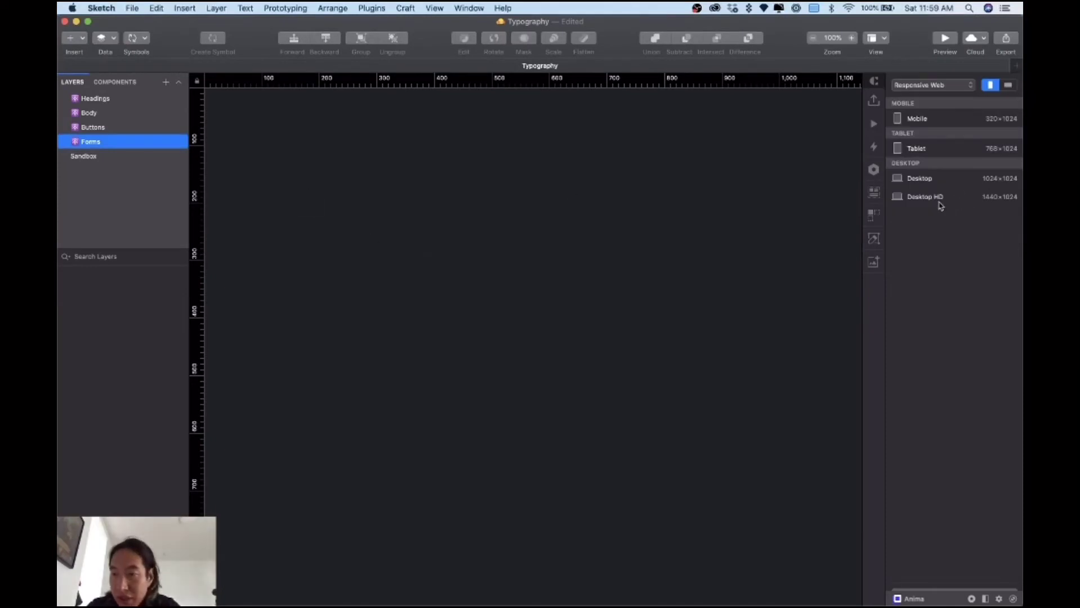
{"action": "left_click", "coordinate": [937, 198]}
{"action": "scroll", "coordinate": [388, 268], "scroll_direction": "left", "scroll_amount": 4}
{"action": "scroll", "coordinate": [388, 267], "scroll_direction": "up", "scroll_amount": 2}
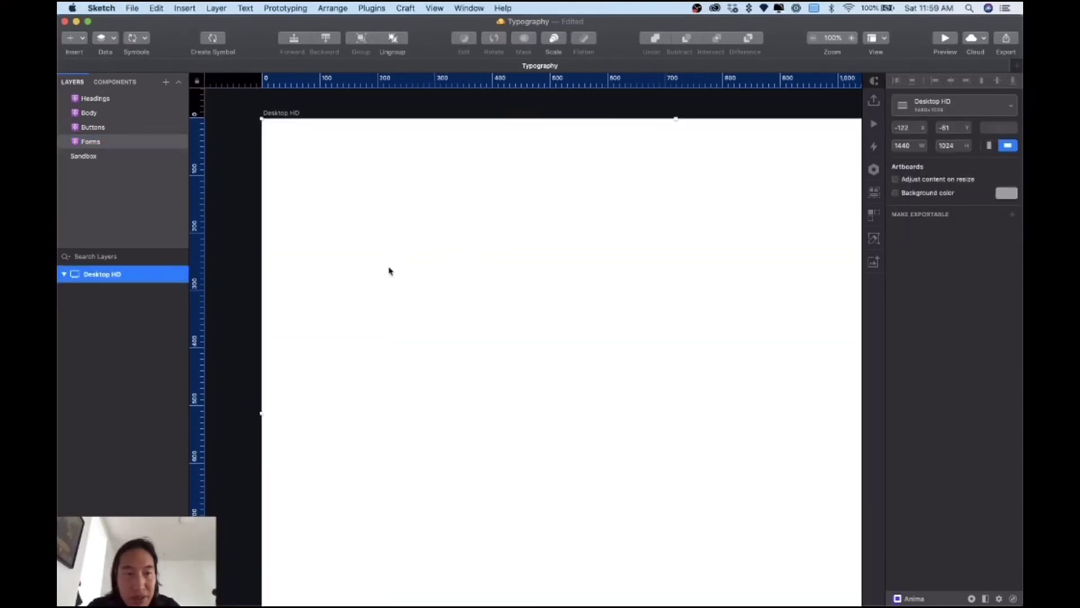
{"action": "left_click", "coordinate": [234, 301]}
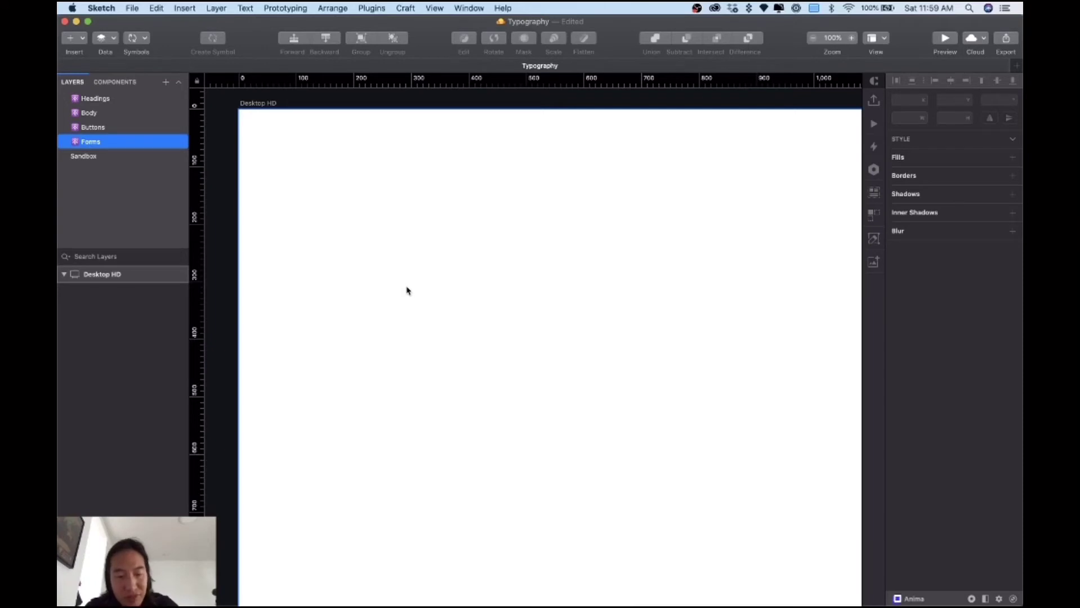
Step: Draw a rectangle on the artboard with no fill and a #CACACA border
{"action": "key", "text": "r"}
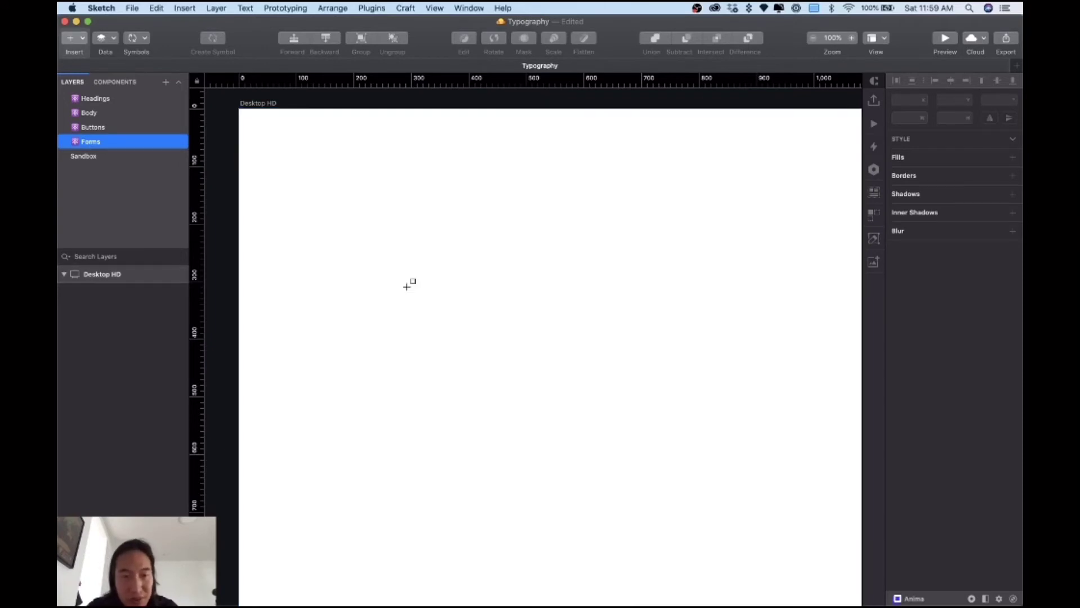
{"action": "mouse_move", "coordinate": [315, 258]}
{"action": "left_mouse_down"}
{"action": "mouse_move", "coordinate": [474, 320]}
{"action": "mouse_move", "coordinate": [493, 297]}
{"action": "left_mouse_up"}
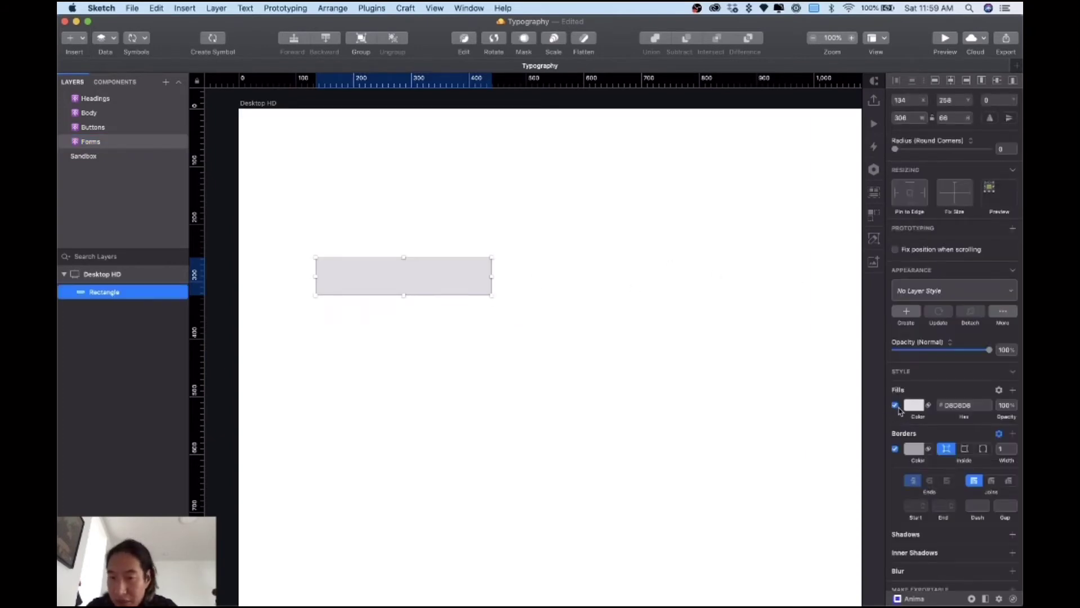
{"action": "left_click", "coordinate": [895, 406]}
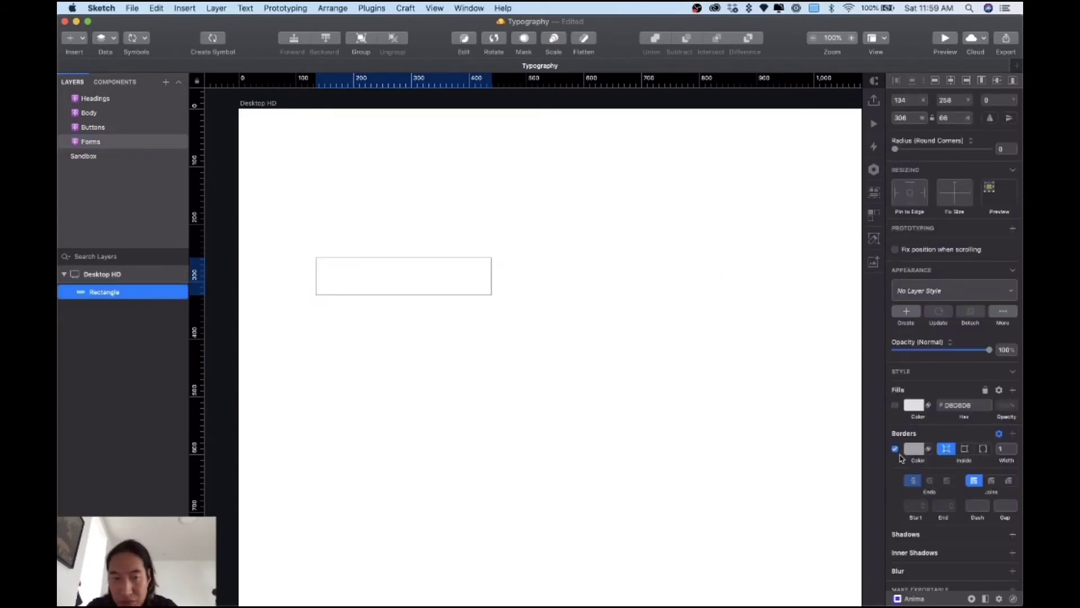
{"action": "left_click", "coordinate": [913, 450]}
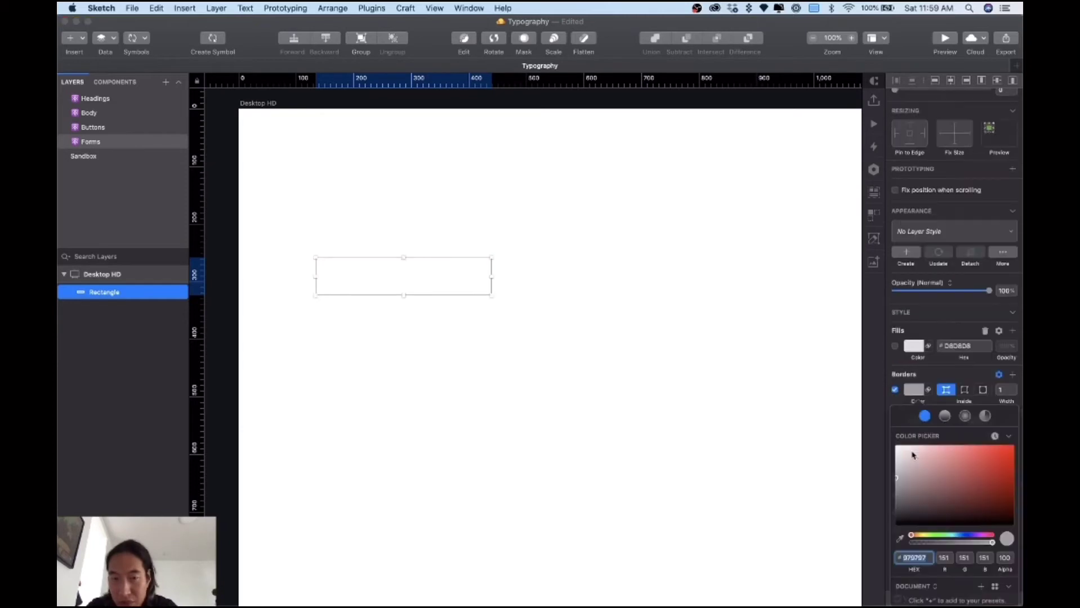
{"action": "left_click_drag", "start_coordinate": [907, 479], "coordinate": [891, 466]}
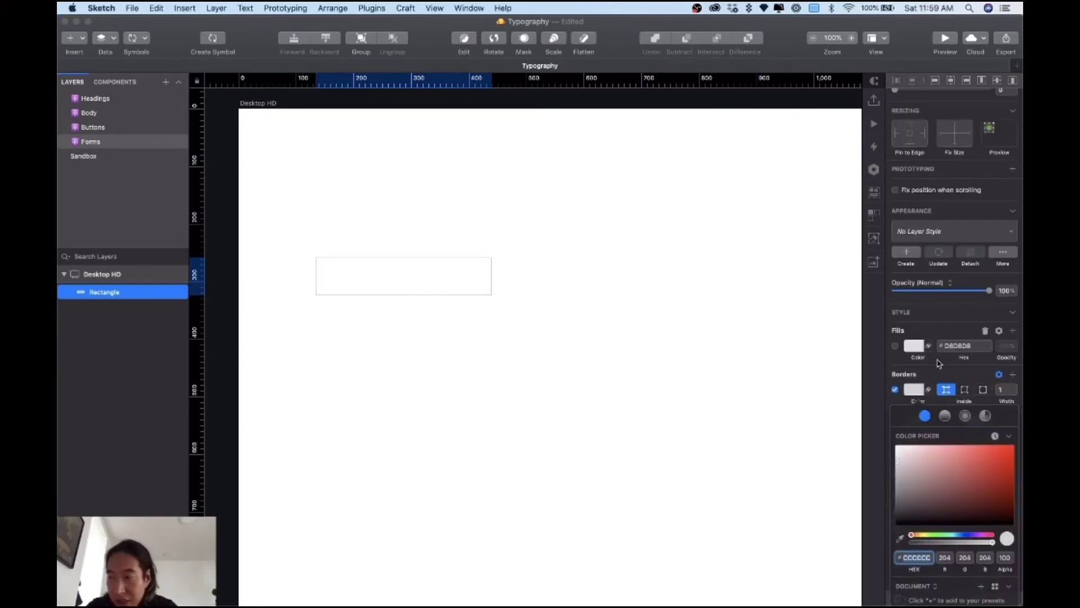
{"action": "scroll", "coordinate": [487, 292], "scroll_direction": "up", "scroll_amount": 5}
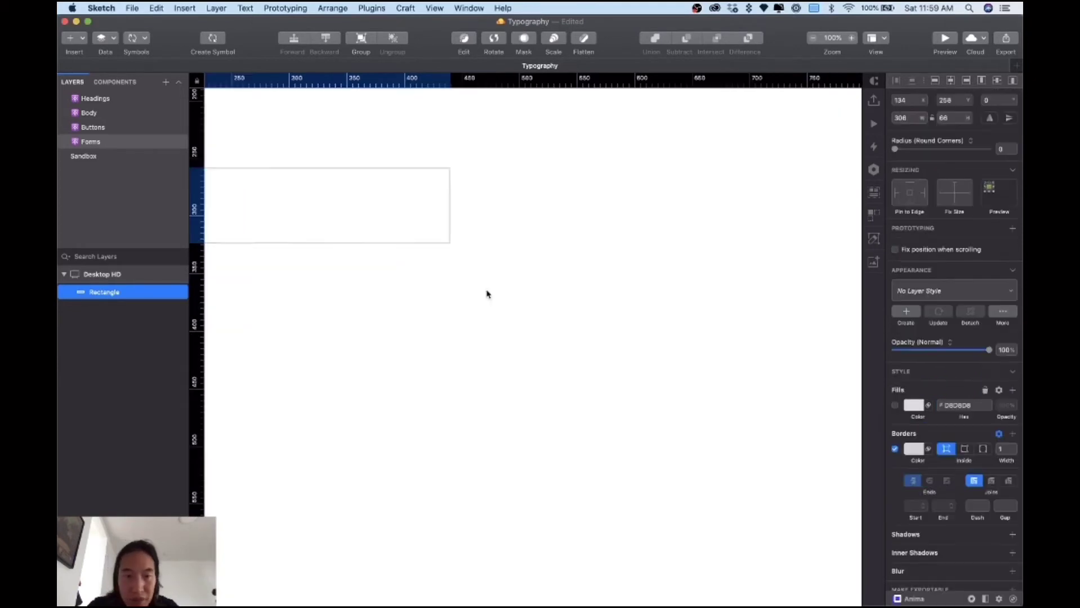
{"action": "left_click", "coordinate": [514, 238]}
Step: Round the rectangle's corners to radius 7 and widen it to 306 × 66
{"action": "left_click", "coordinate": [565, 271]}
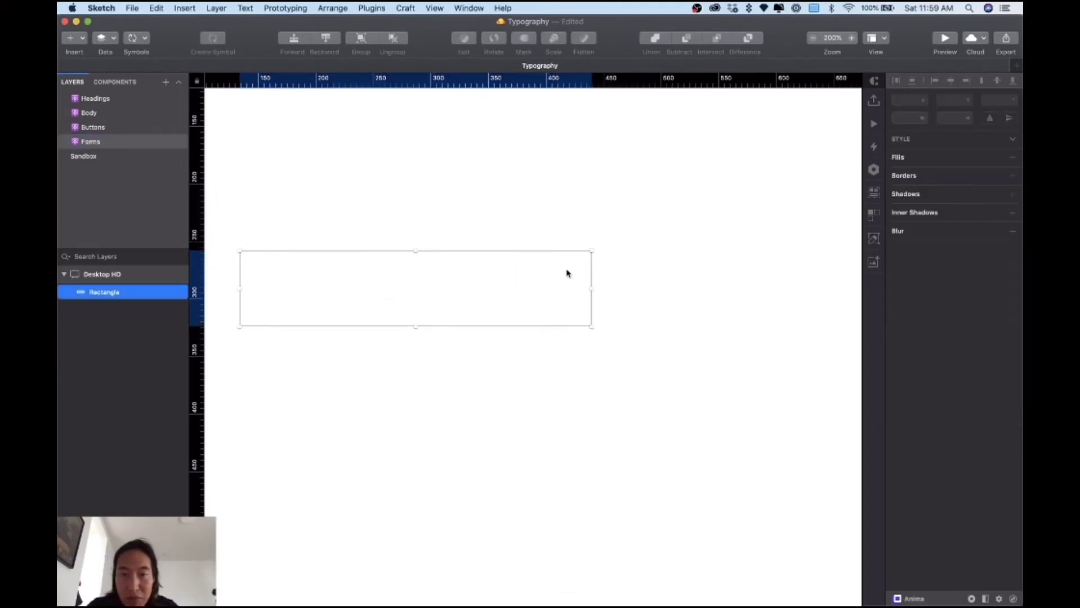
{"action": "left_click_drag", "start_coordinate": [895, 150], "coordinate": [943, 153]}
{"action": "left_click", "coordinate": [732, 280]}
{"action": "scroll", "coordinate": [732, 280], "scroll_direction": "left", "scroll_amount": 5}
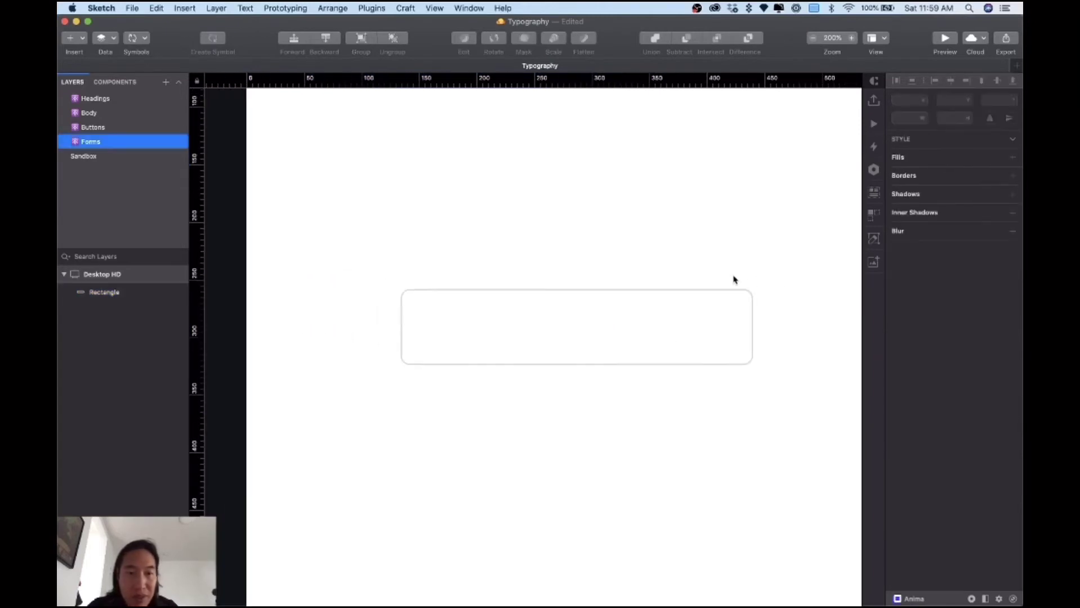
{"action": "scroll", "coordinate": [585, 287], "scroll_direction": "right", "scroll_amount": 5}
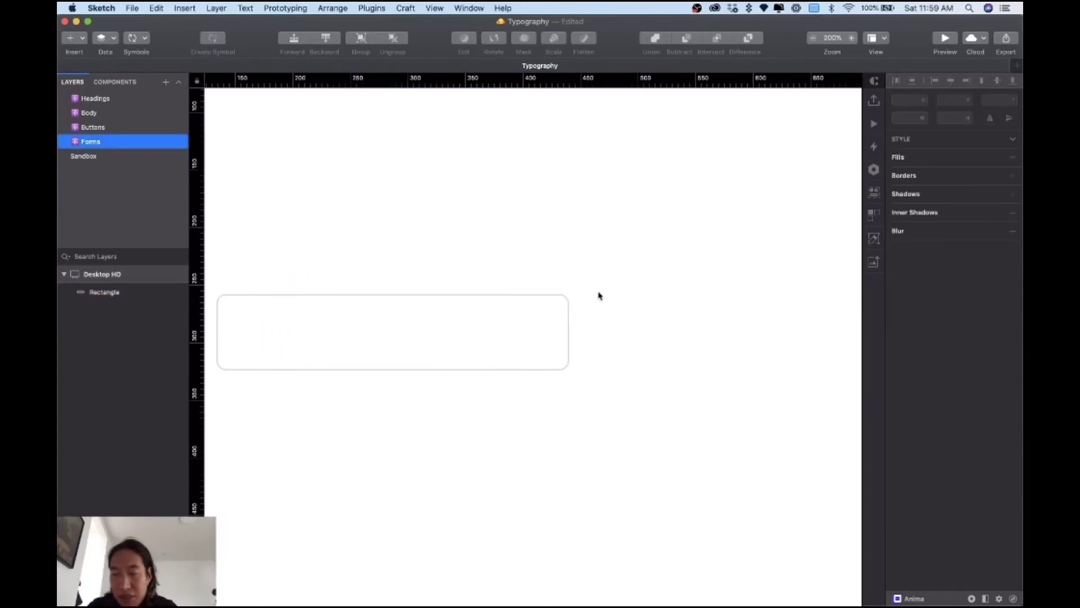
{"action": "left_click", "coordinate": [567, 334]}
{"action": "left_click_drag", "start_coordinate": [569, 333], "coordinate": [707, 332]}
{"action": "scroll", "coordinate": [472, 349], "scroll_direction": "left", "scroll_amount": 3}
{"action": "left_click", "coordinate": [346, 444]}
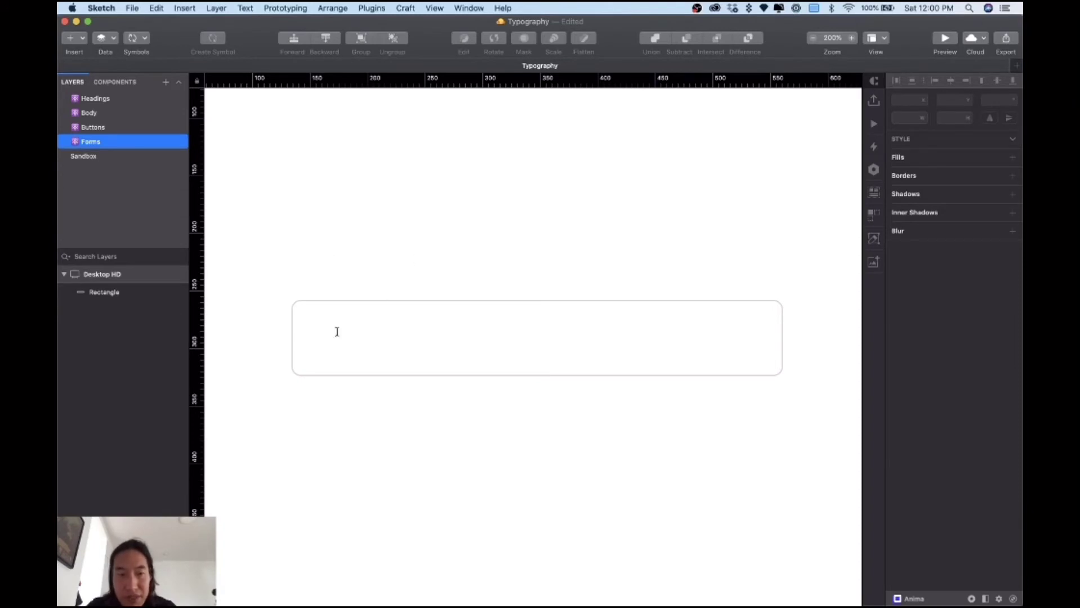
Step: Add a 'Label' text above the box, aligned with it, with character spacing cleared
{"action": "left_click", "coordinate": [309, 282]}
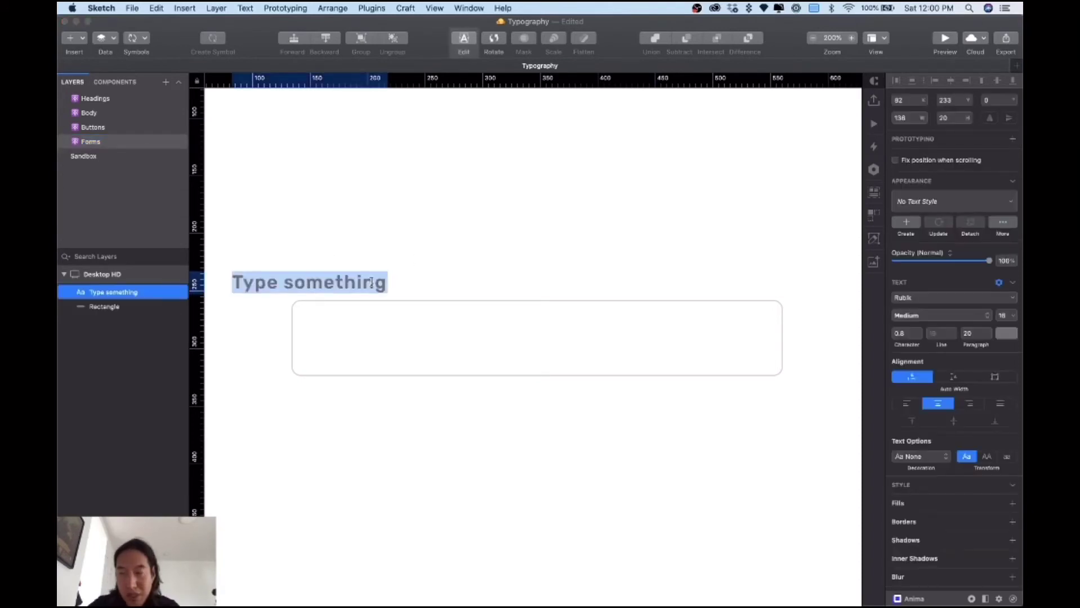
{"action": "type", "text": "Le"}
{"action": "key", "text": "BackSpace"}
{"action": "type", "text": "abel"}
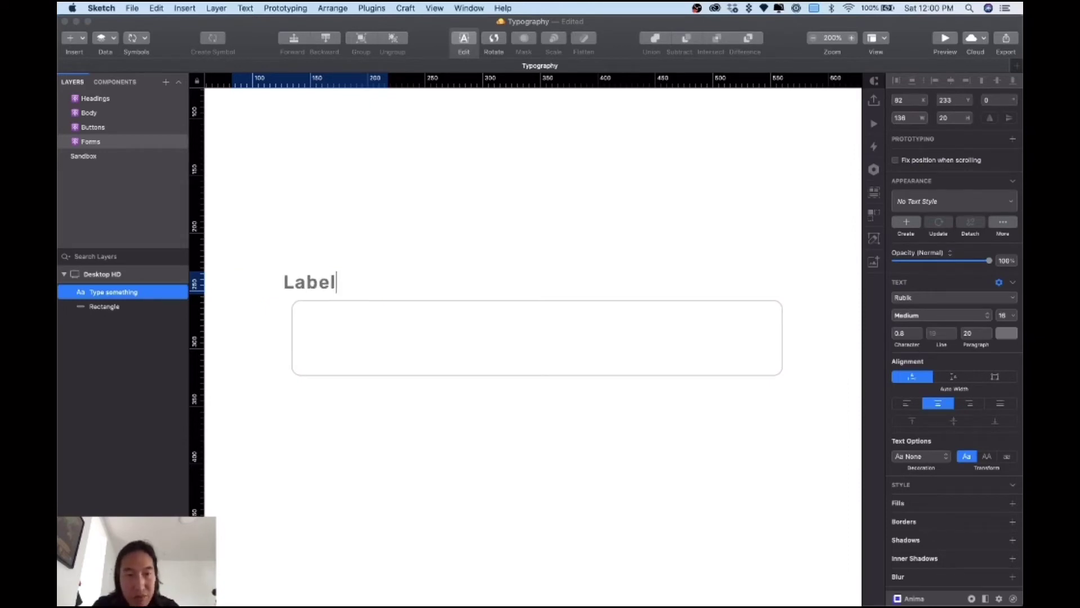
{"action": "key", "text": "Escape"}
{"action": "left_click_drag", "start_coordinate": [314, 286], "coordinate": [330, 284]}
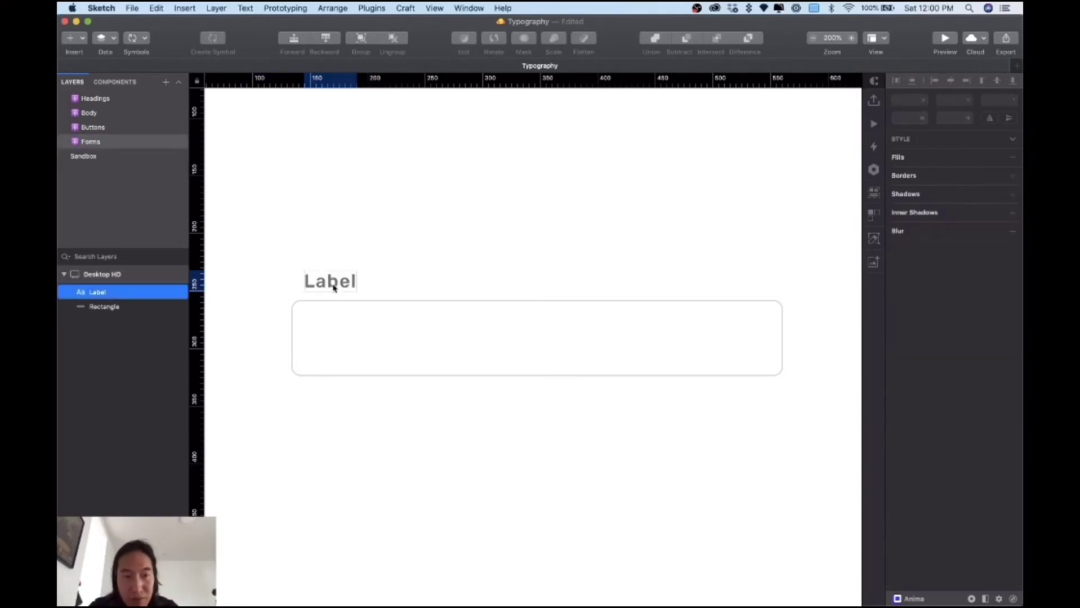
{"action": "left_click", "coordinate": [903, 390]}
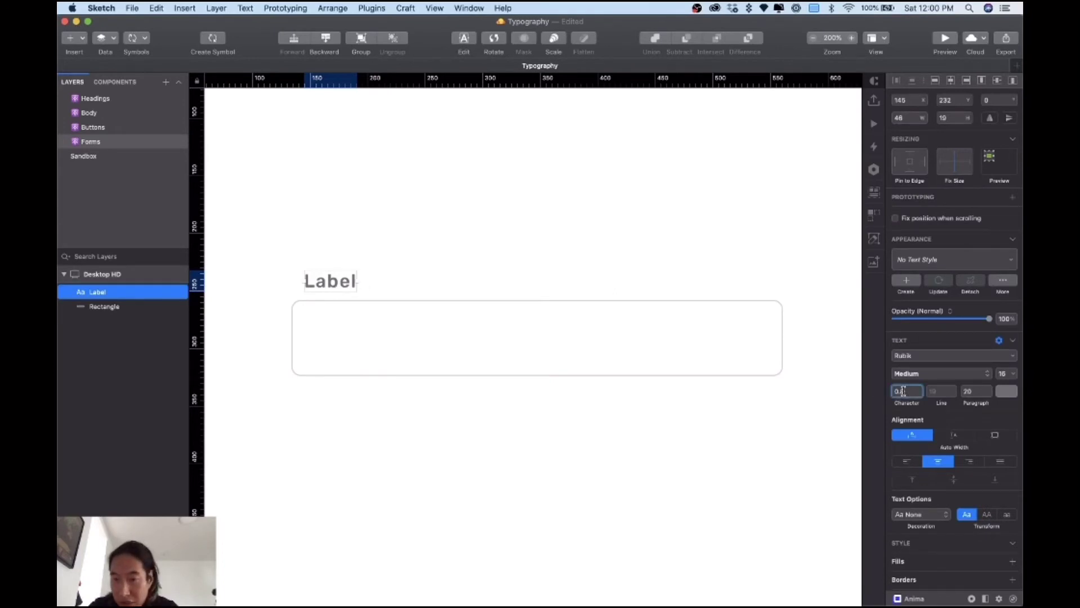
{"action": "key", "text": "BackSpace"}
{"action": "key", "text": "Return"}
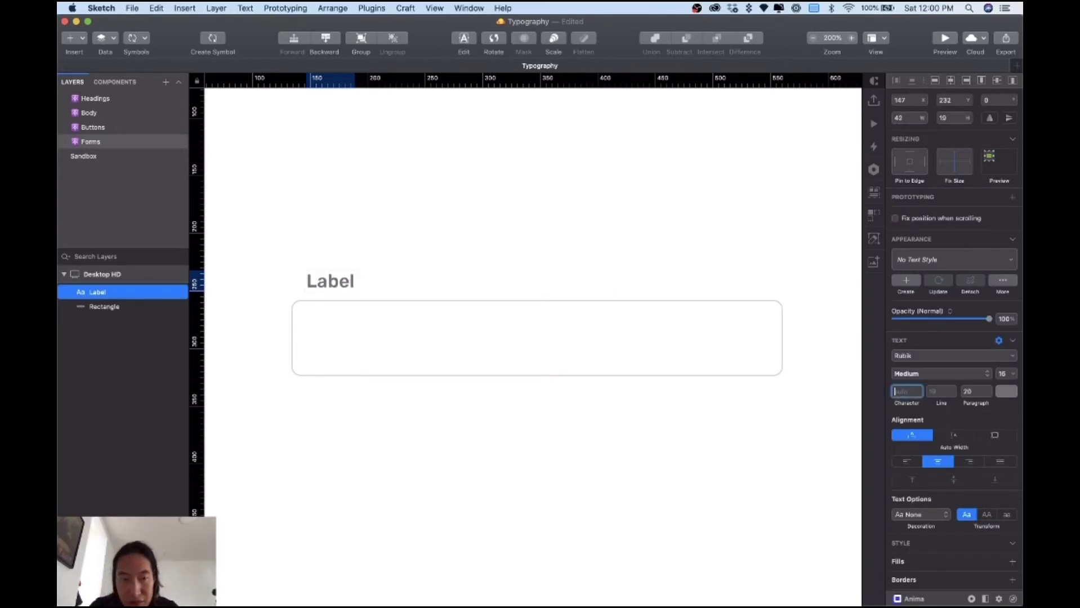
{"action": "left_click", "coordinate": [966, 391]}
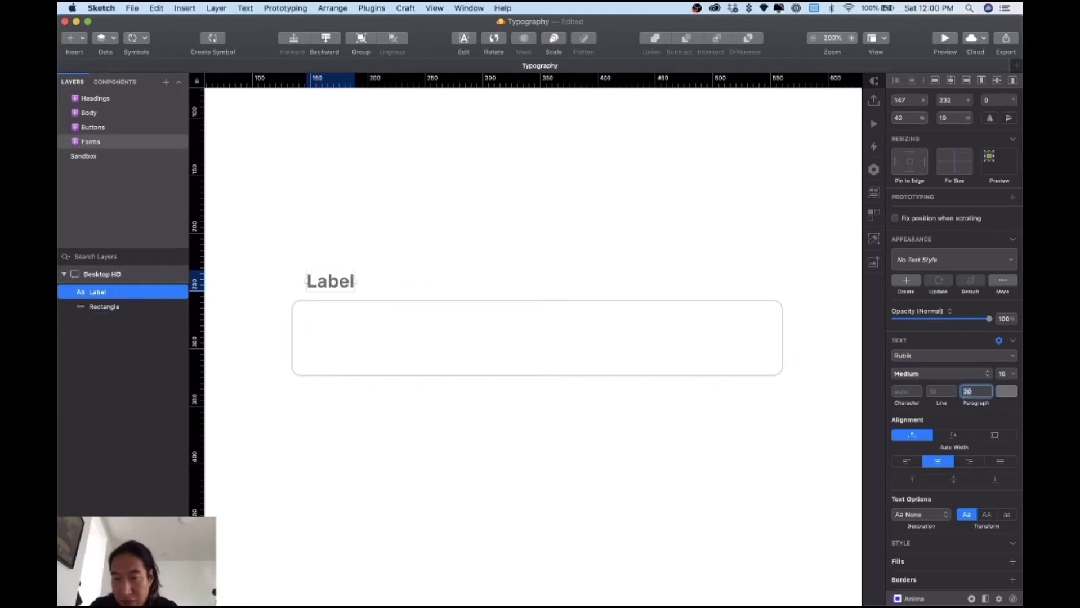
Step: Duplicate the Label text and place the copy to its right
{"action": "left_click", "coordinate": [641, 292]}
{"action": "left_click", "coordinate": [334, 283]}
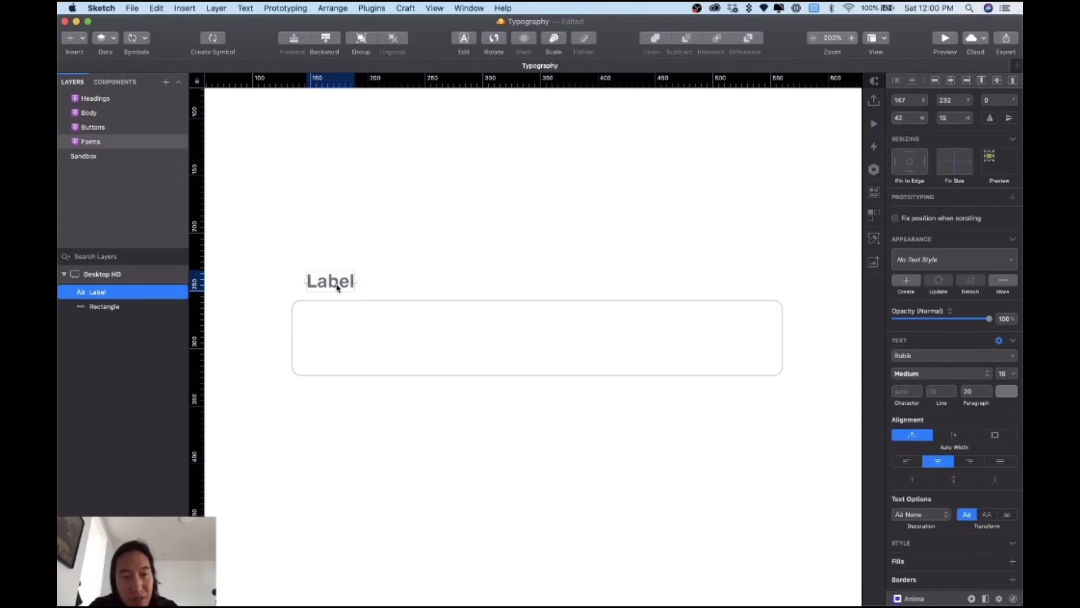
{"action": "left_click_drag", "start_coordinate": [347, 282], "coordinate": [402, 285]}
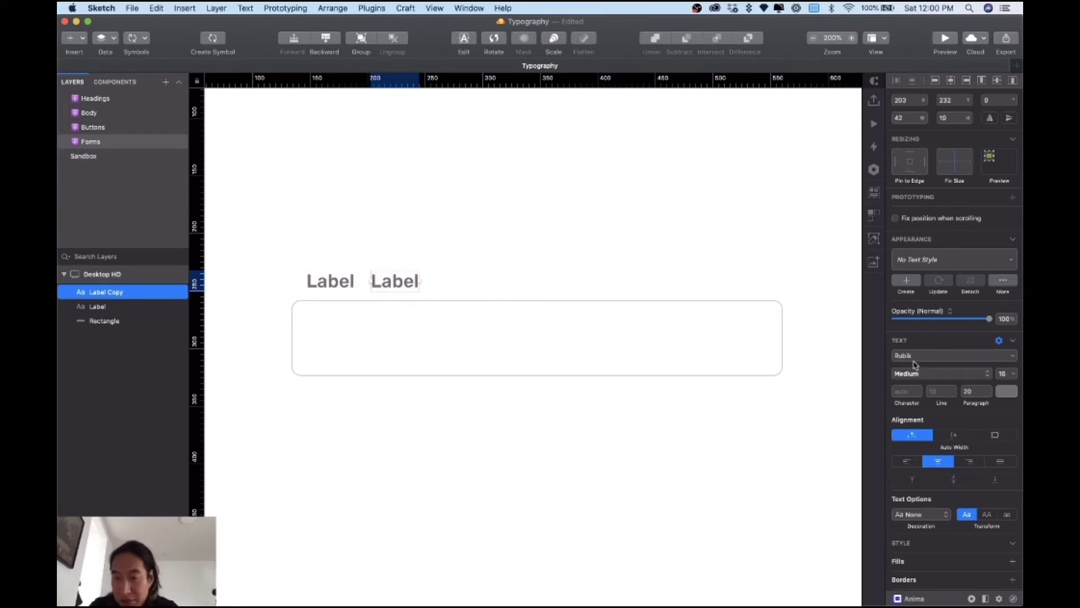
Step: Set Label Copy to Medium Italic and duplicate the original Label down into the field box
{"action": "left_click", "coordinate": [925, 374]}
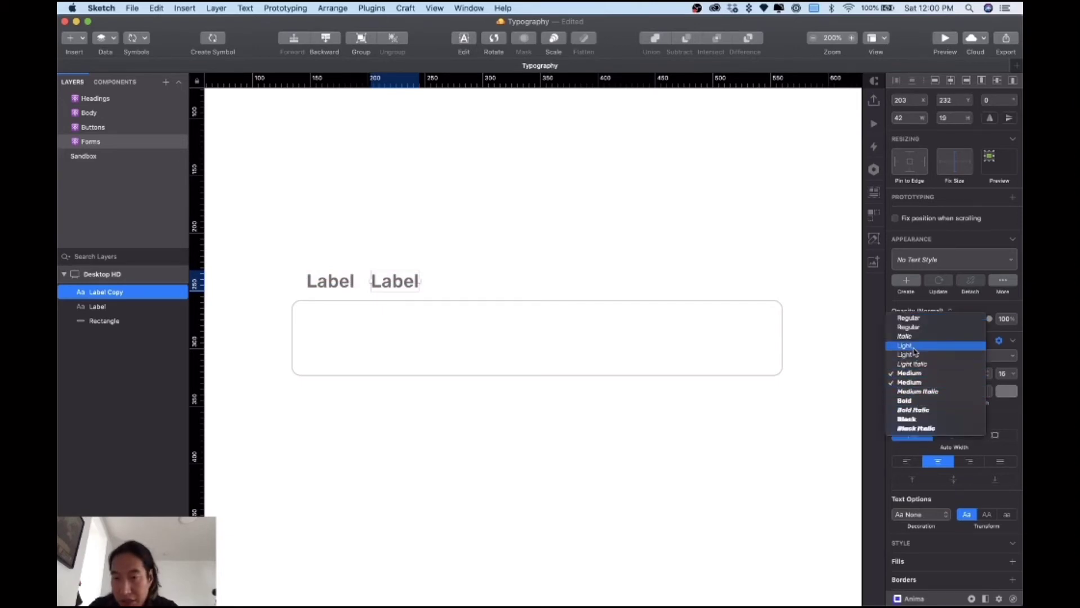
{"action": "left_click", "coordinate": [921, 392]}
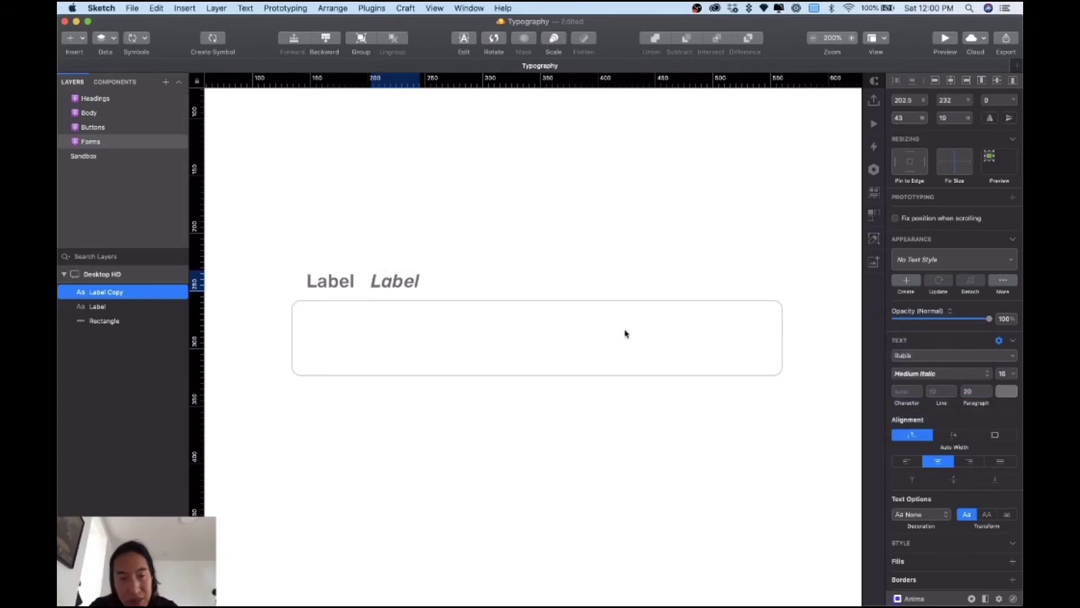
{"action": "left_click", "coordinate": [324, 282]}
{"action": "left_click_drag", "start_coordinate": [323, 281], "coordinate": [325, 342]}
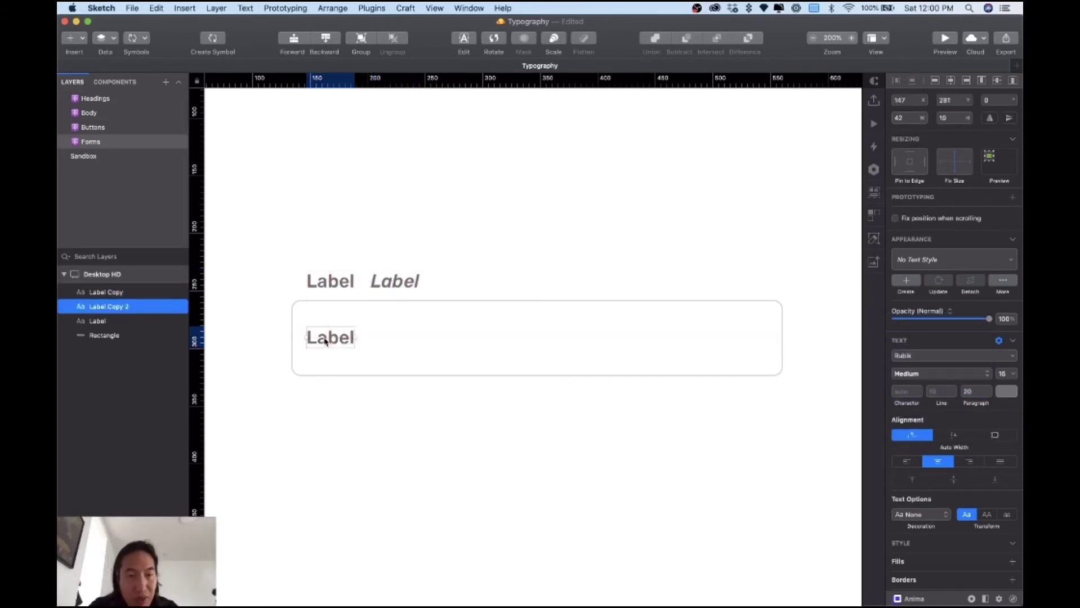
Step: Change the boxed copy to read 'Placeholder' and line it up under Label
{"action": "double_click", "coordinate": [325, 342]}
{"action": "type", "text": "Pla"}
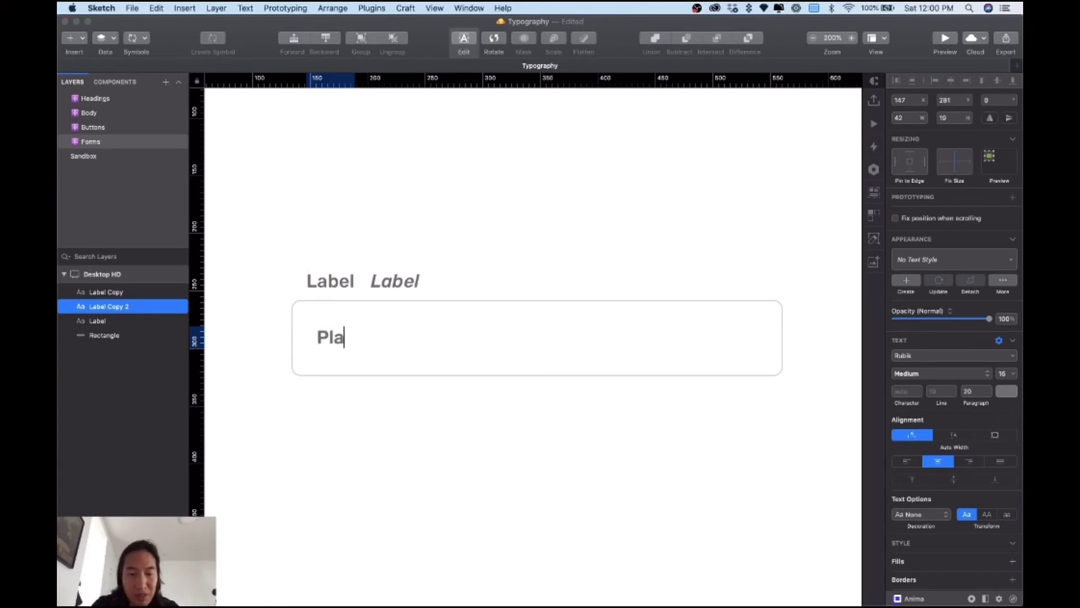
{"action": "type", "text": "ceholder"}
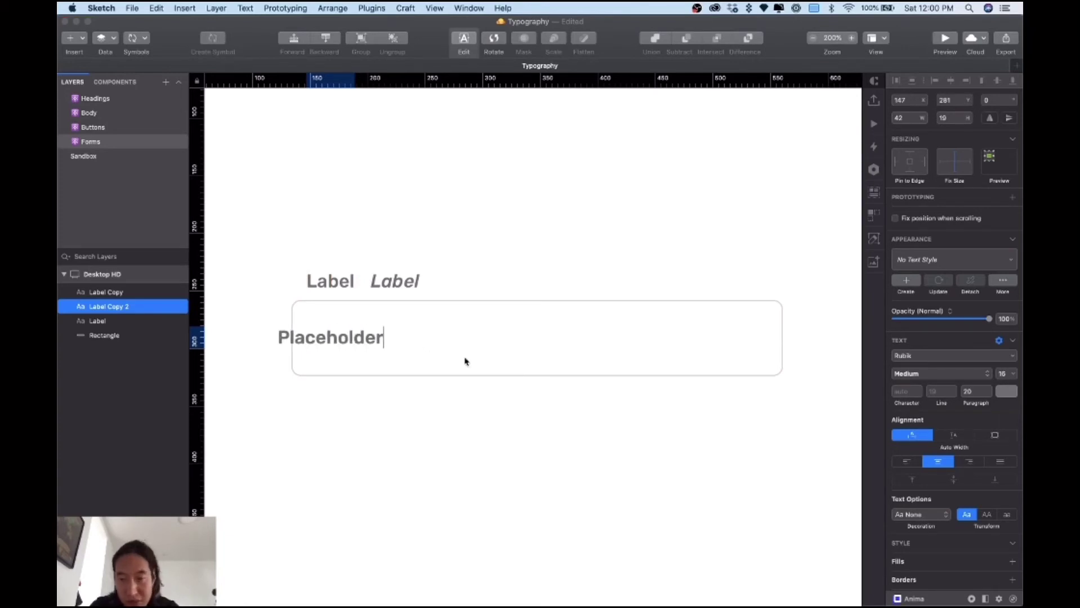
{"action": "key", "text": "Escape"}
{"action": "left_click_drag", "start_coordinate": [354, 340], "coordinate": [384, 344]}
Step: Left-align Placeholder and both labels, then duplicate Label below the field box
{"action": "left_click", "coordinate": [906, 462]}
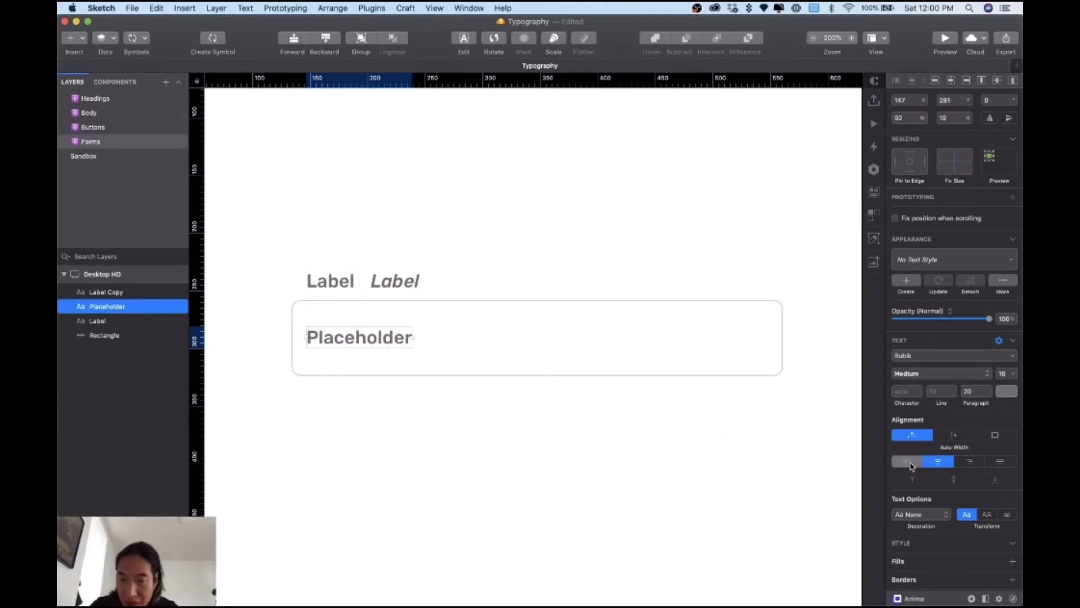
{"action": "left_click", "coordinate": [384, 271]}
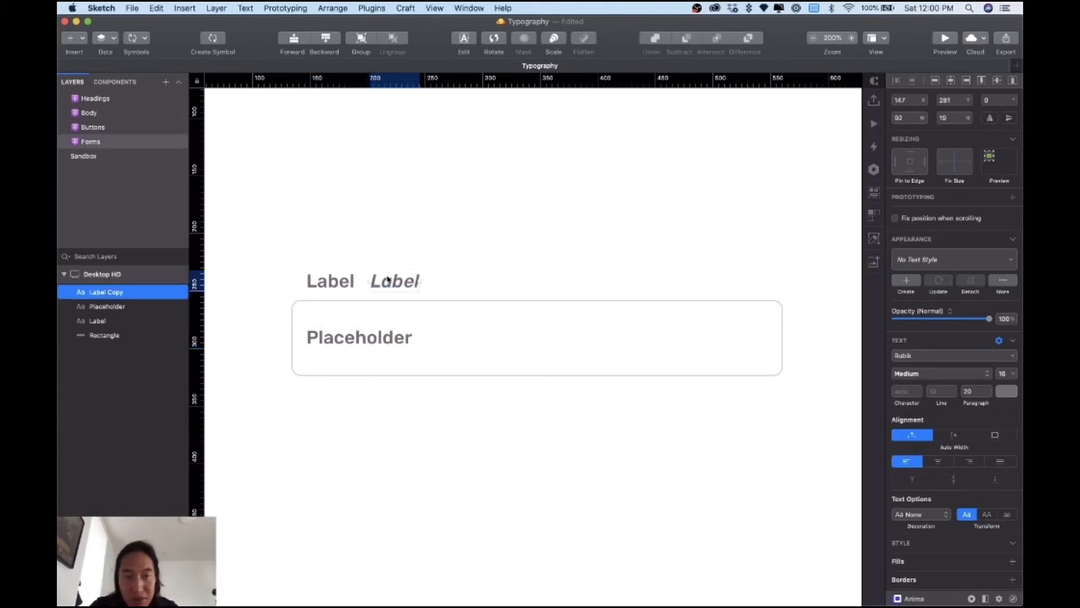
{"action": "left_click", "coordinate": [332, 282]}
{"action": "left_click", "coordinate": [374, 282], "text": "shift"}
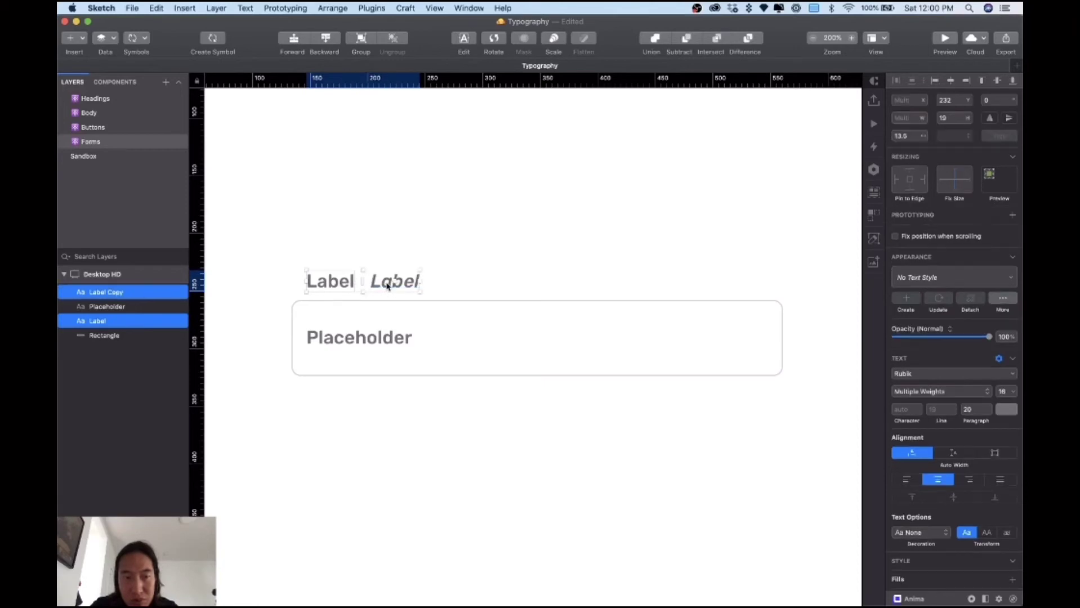
{"action": "left_click", "coordinate": [911, 481]}
{"action": "left_click", "coordinate": [514, 450]}
{"action": "left_click_drag", "start_coordinate": [340, 291], "coordinate": [326, 400]}
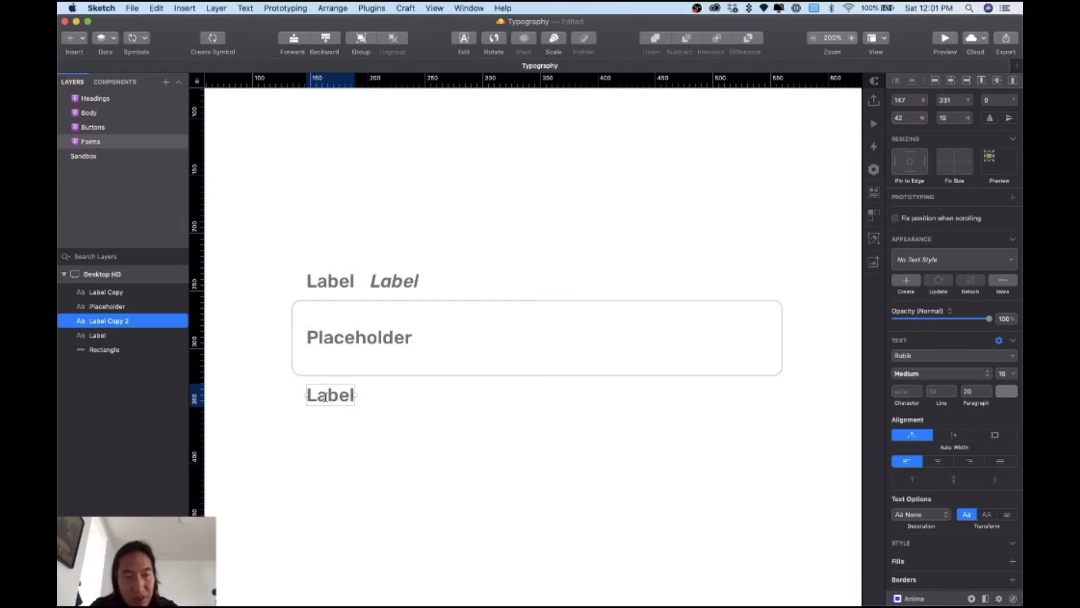
Step: Change the bottom copy's text to 'Error'
{"action": "double_click", "coordinate": [326, 397]}
{"action": "type", "text": "Error"}
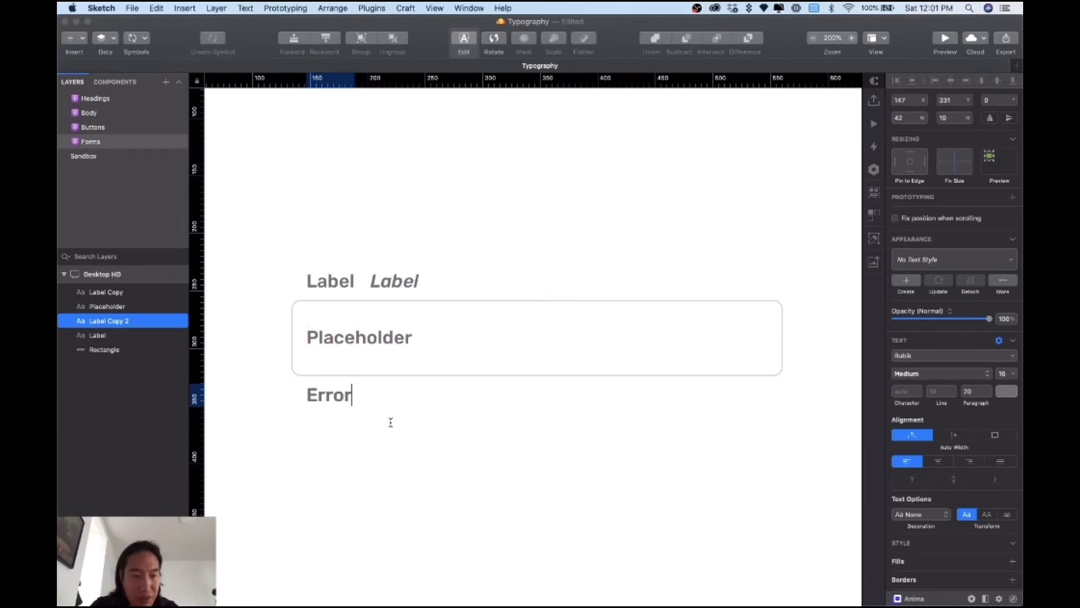
{"action": "left_click", "coordinate": [381, 422]}
Step: Set Error, Label and the italic label to font size 14
{"action": "left_click", "coordinate": [345, 394]}
{"action": "left_click", "coordinate": [340, 288], "text": "shift"}
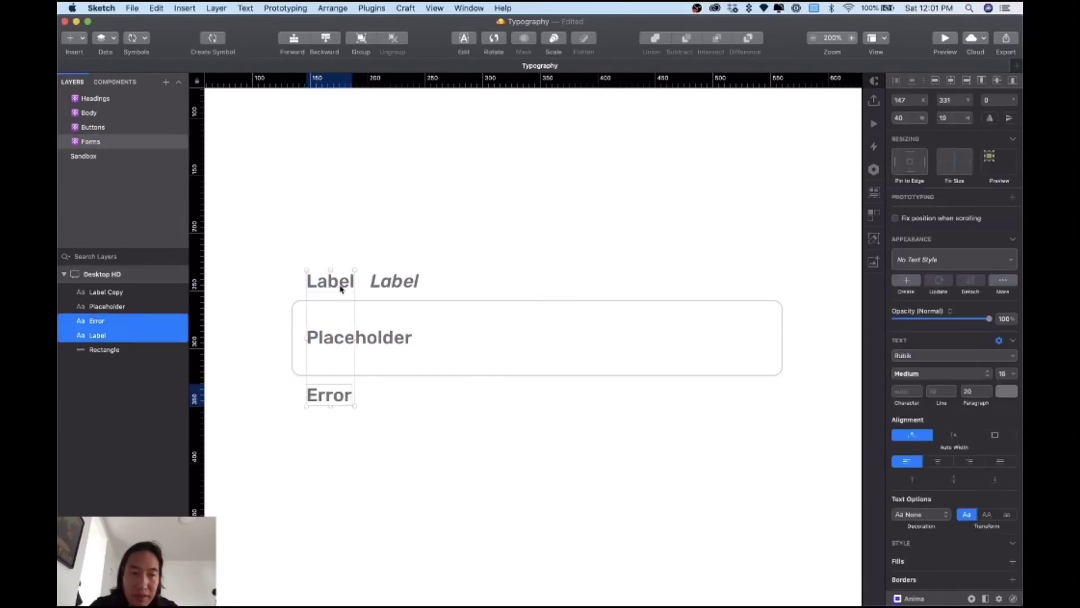
{"action": "left_click", "coordinate": [397, 282], "text": "shift"}
{"action": "left_click", "coordinate": [1002, 390]}
{"action": "type", "text": "14"}
{"action": "key", "text": "Return"}
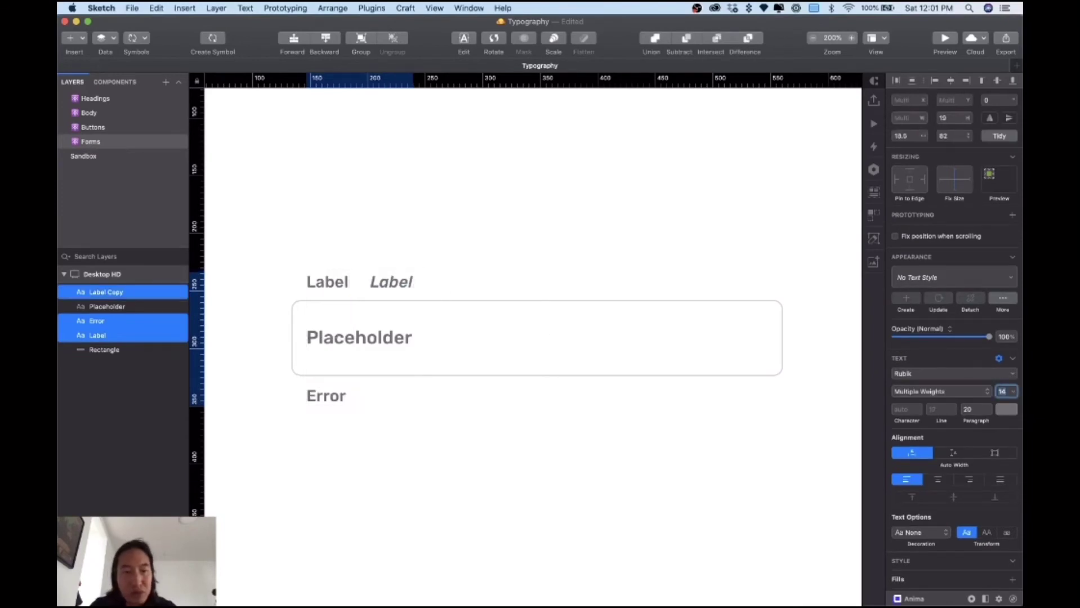
Step: Nudge Placeholder slightly right and retype the italic label as 'Optional'
{"action": "left_click", "coordinate": [368, 340]}
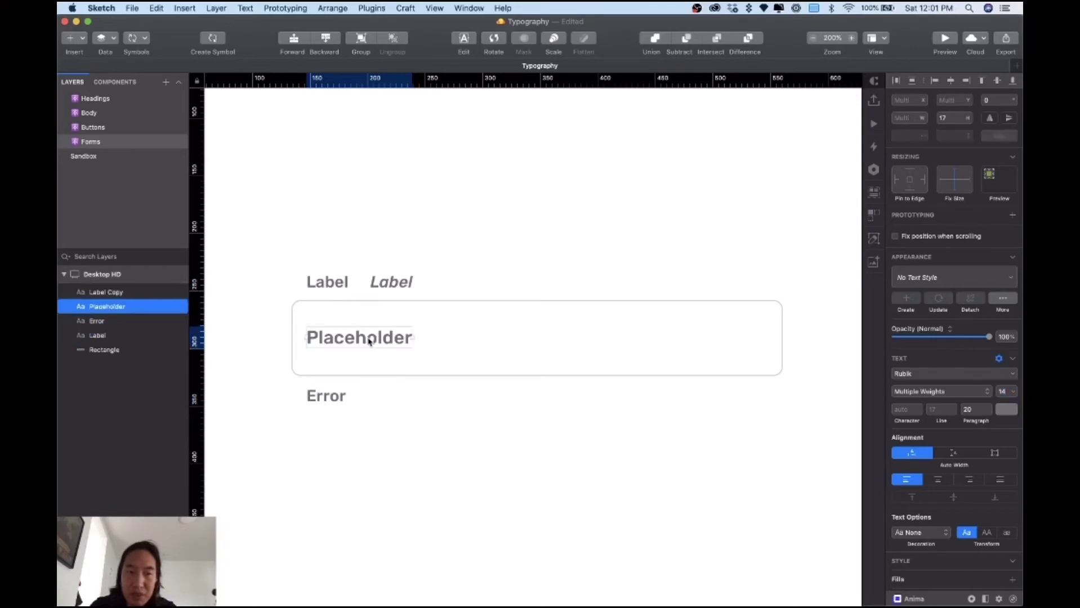
{"action": "left_click_drag", "start_coordinate": [349, 341], "coordinate": [357, 338]}
{"action": "left_click", "coordinate": [385, 283]}
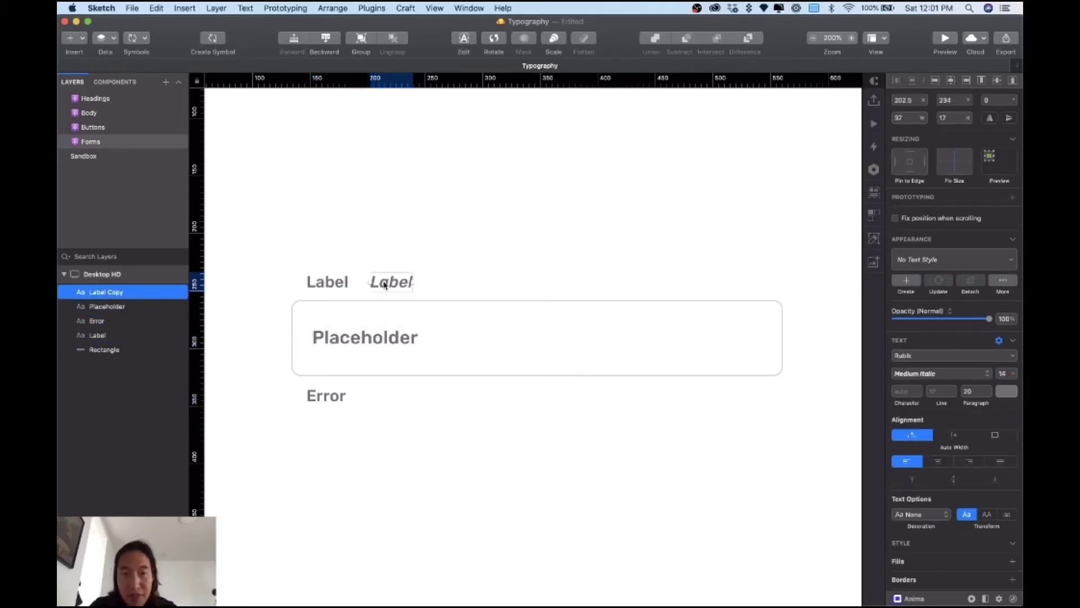
{"action": "double_click", "coordinate": [383, 282]}
{"action": "type", "text": "Optional"}
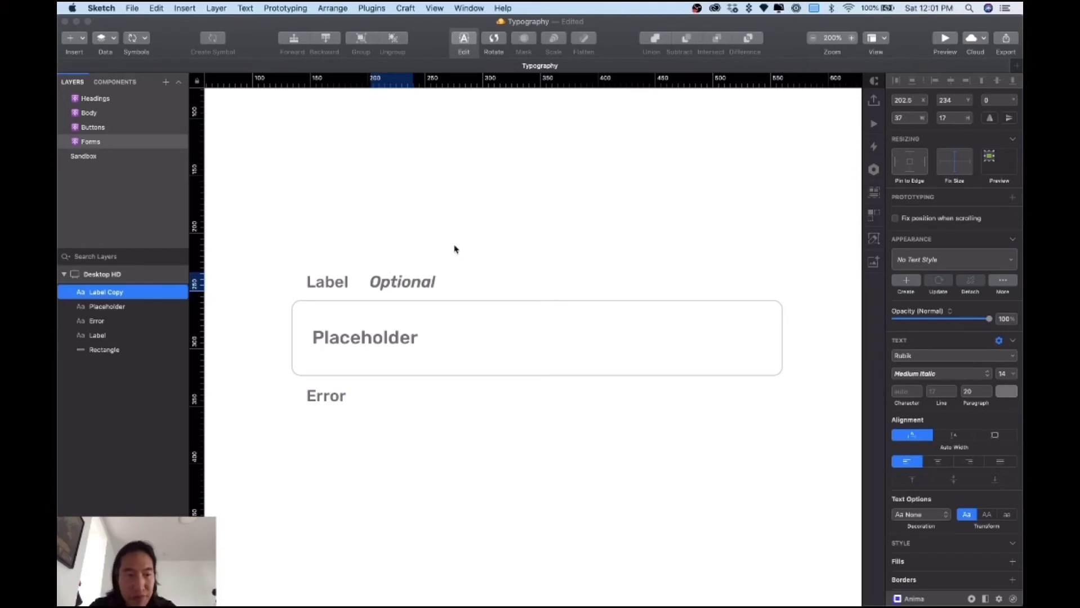
Step: Commit the 'Optional' label text and select Label, Placeholder and Error in turn, ending on Error
{"action": "left_click", "coordinate": [455, 249]}
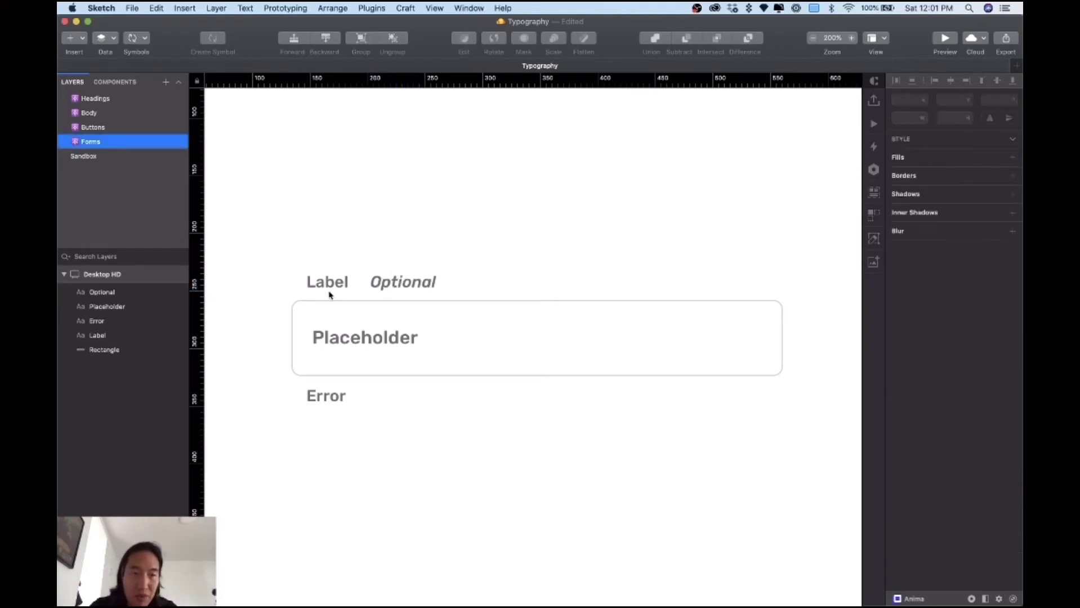
{"action": "left_click", "coordinate": [324, 288]}
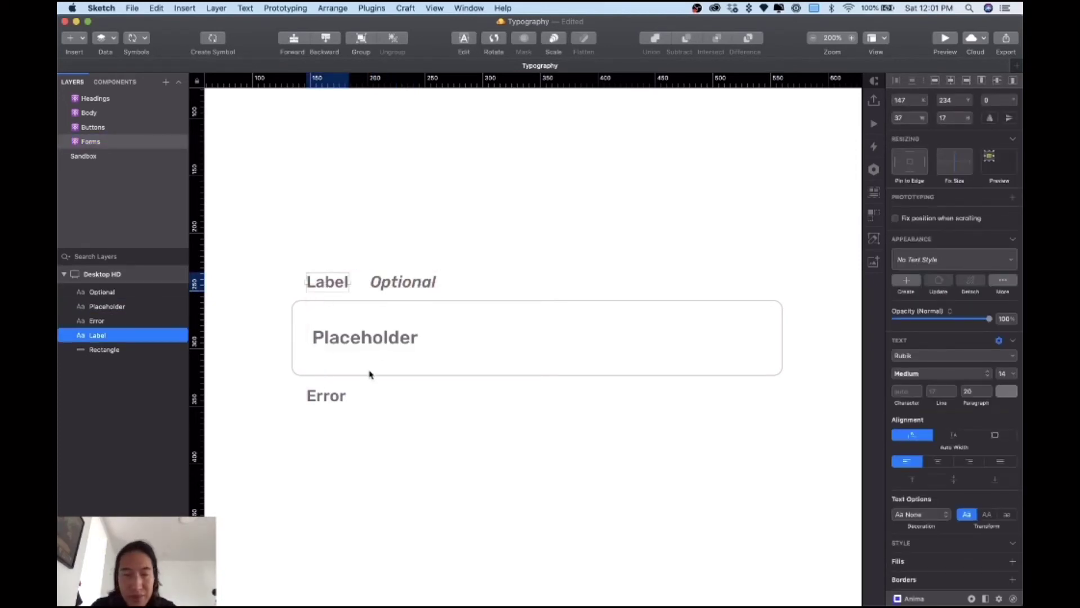
{"action": "left_click", "coordinate": [366, 337]}
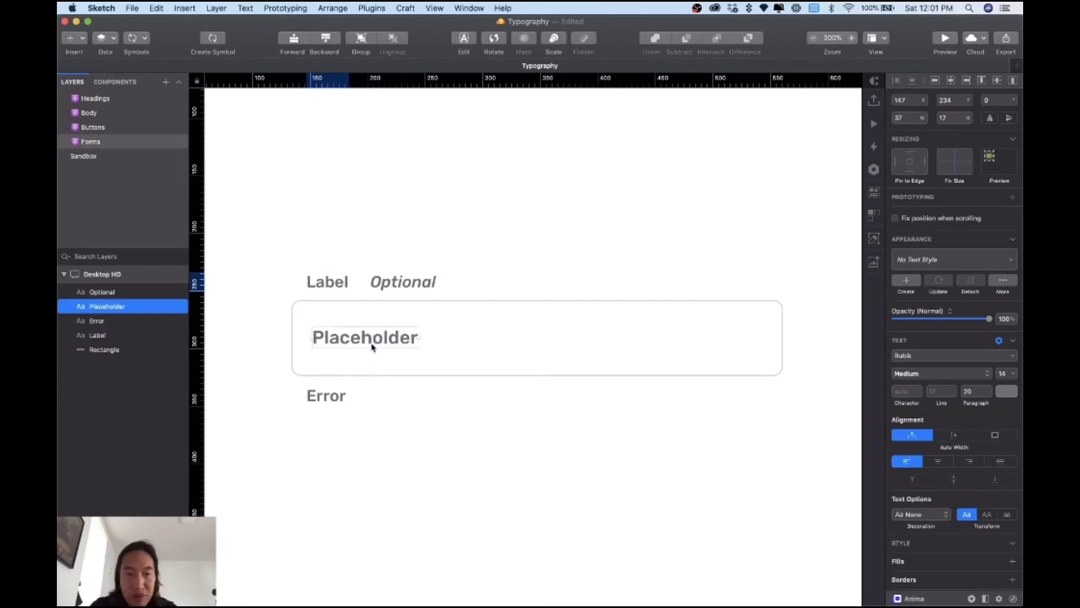
{"action": "left_click", "coordinate": [323, 399]}
{"action": "left_click", "coordinate": [400, 406]}
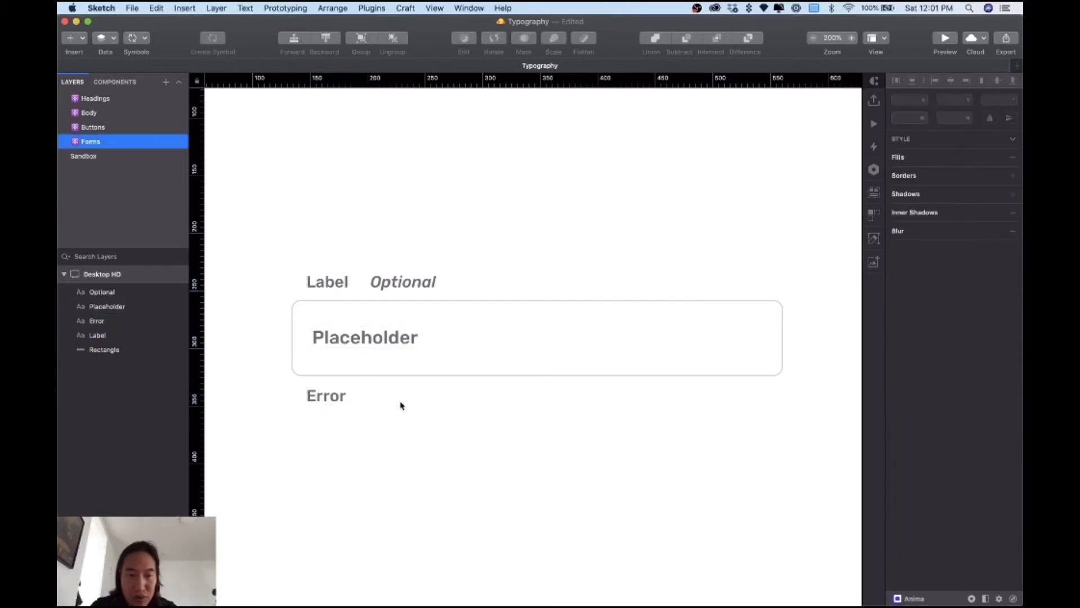
{"action": "left_click", "coordinate": [337, 398]}
Step: Set the Error text colour to red #FF5050 and deselect it
{"action": "left_click", "coordinate": [1006, 393]}
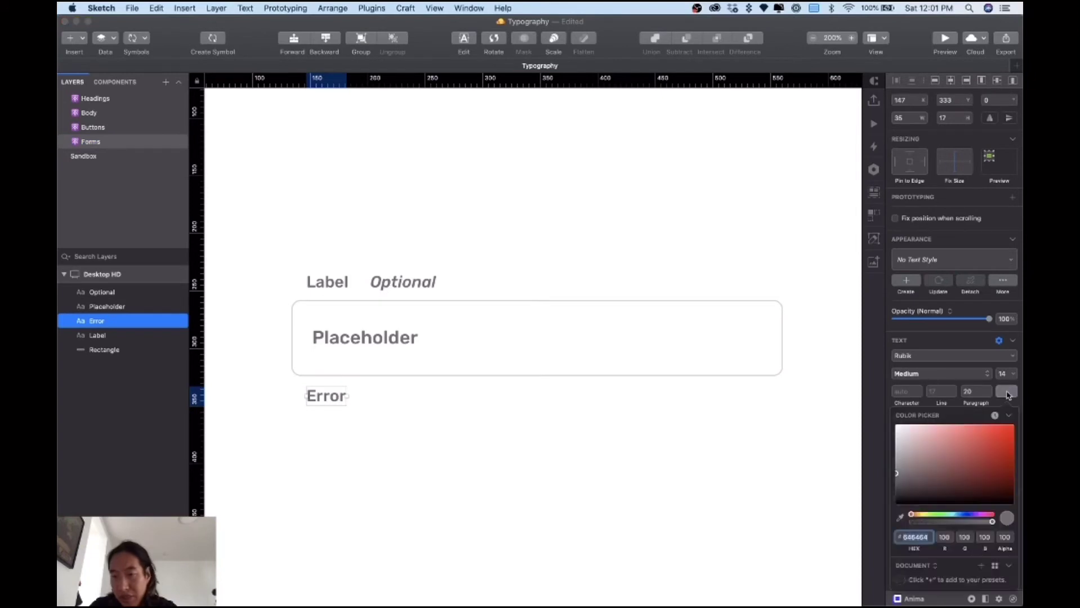
{"action": "left_click_drag", "start_coordinate": [991, 425], "coordinate": [980, 429]}
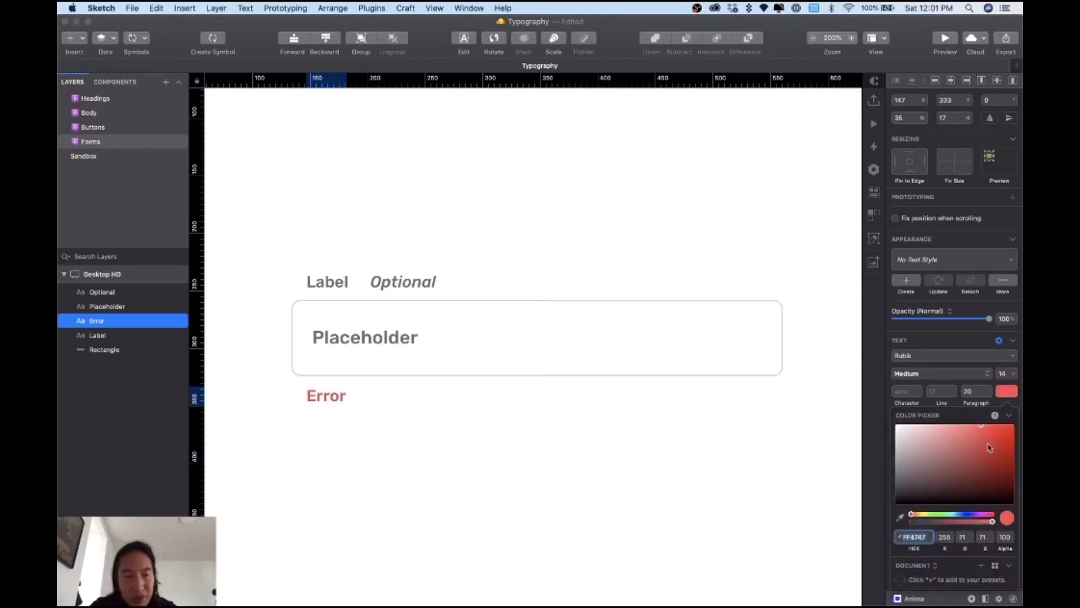
{"action": "left_click_drag", "start_coordinate": [984, 431], "coordinate": [976, 426]}
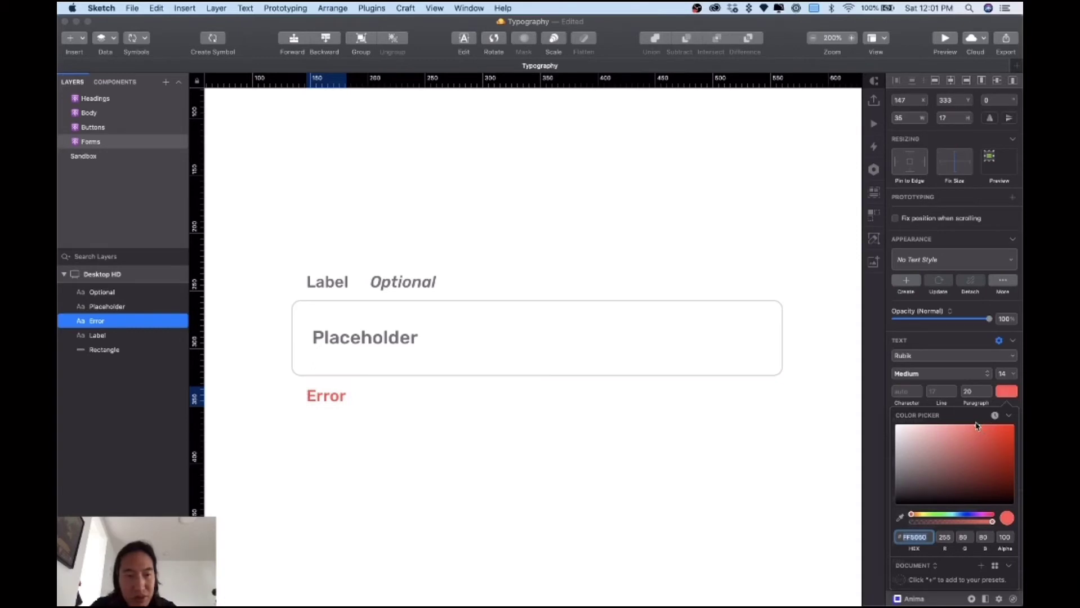
{"action": "left_click", "coordinate": [703, 469]}
{"action": "left_click", "coordinate": [405, 422]}
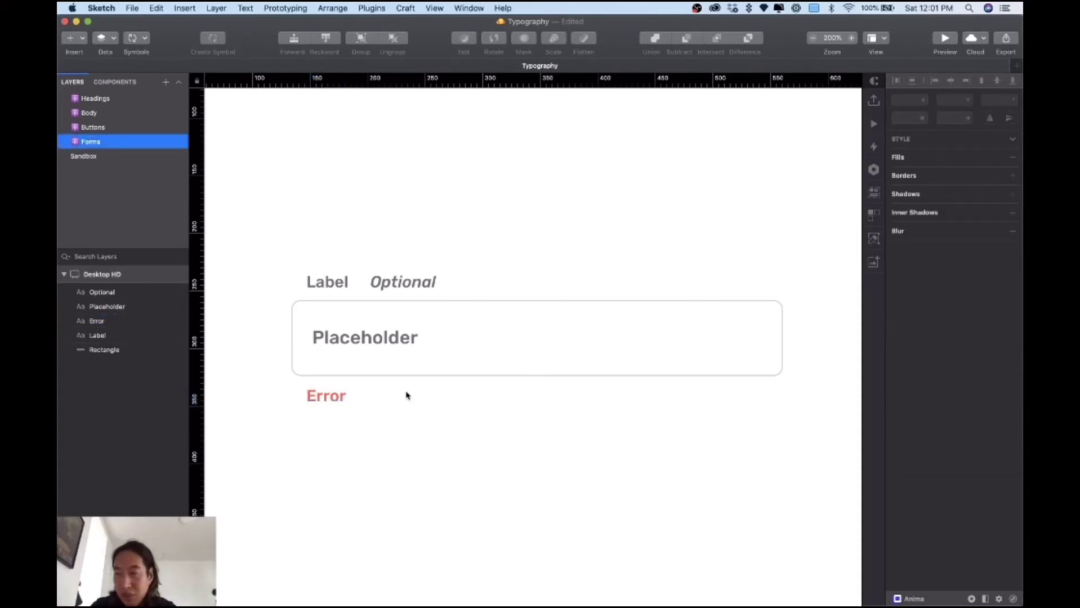
{"action": "left_click", "coordinate": [411, 341]}
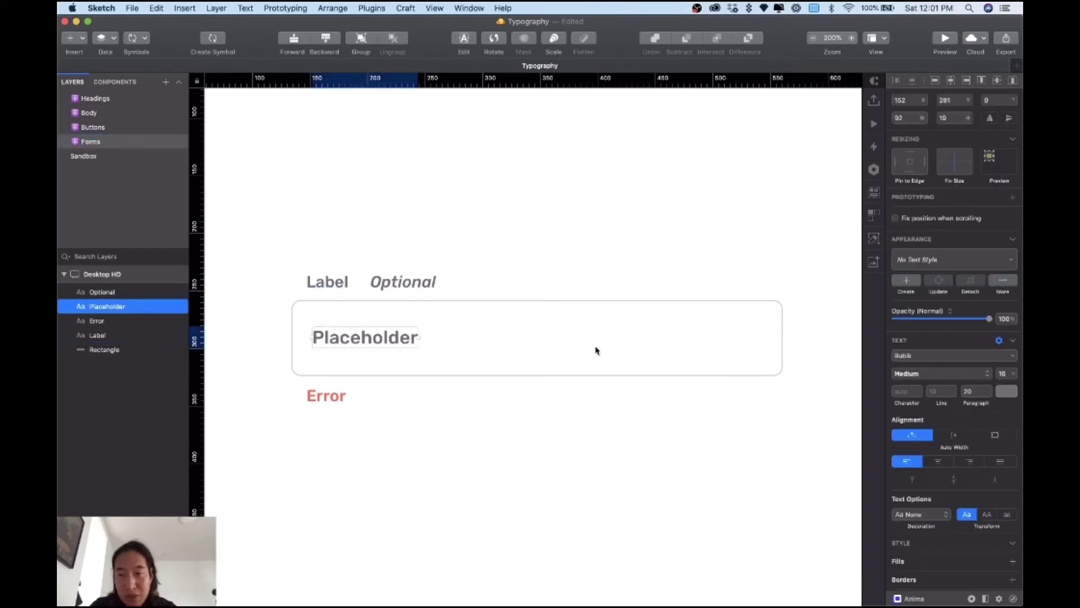
Step: Lower Placeholder to 42% opacity and the Label and Optional texts to 88%
{"action": "left_click_drag", "start_coordinate": [989, 319], "coordinate": [933, 319]}
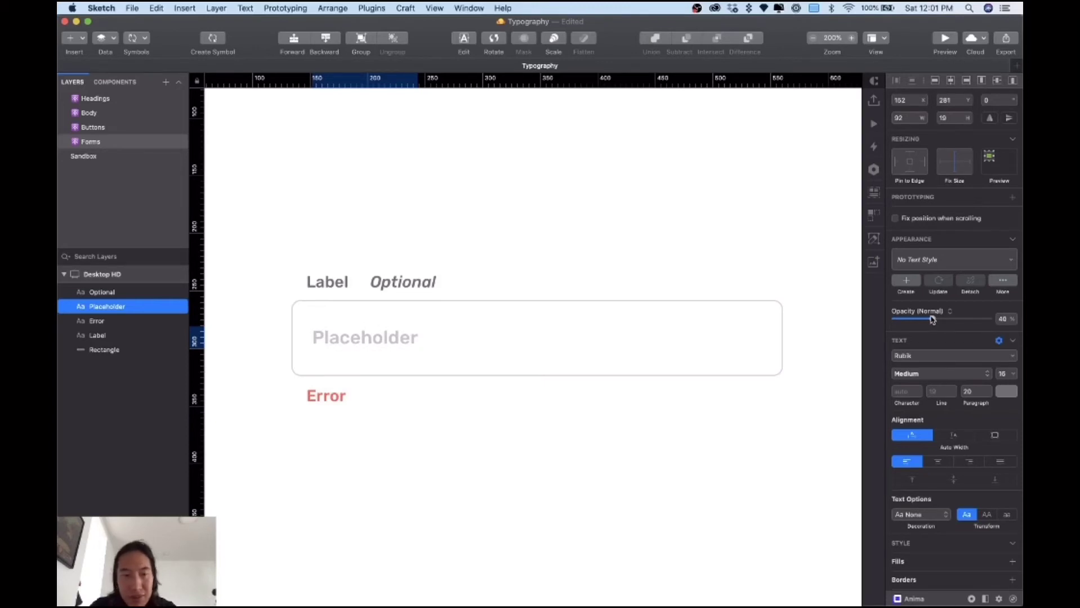
{"action": "left_click", "coordinate": [593, 459]}
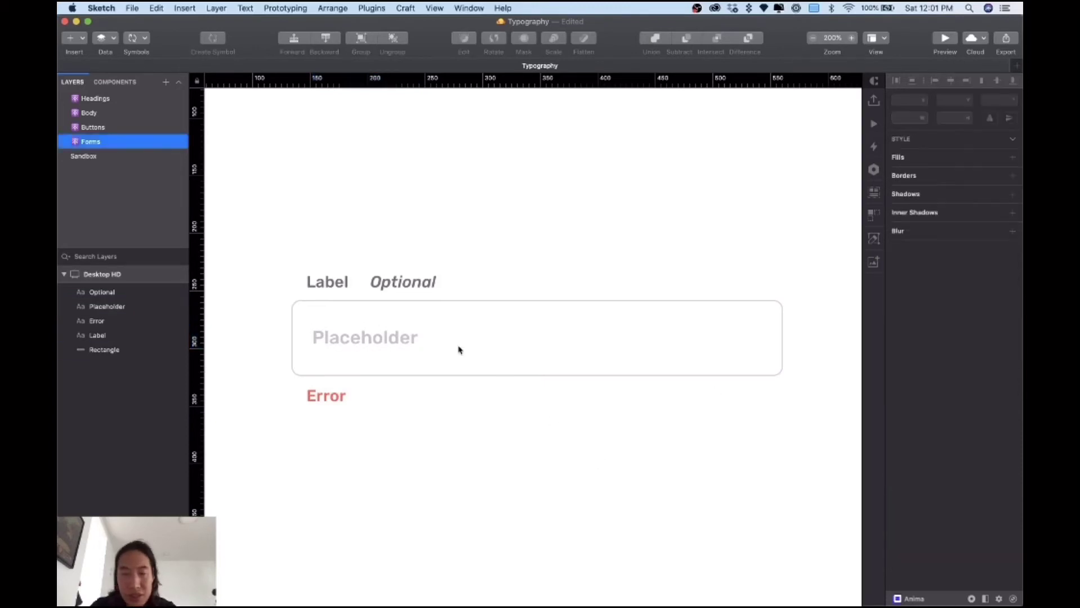
{"action": "left_click", "coordinate": [387, 287]}
{"action": "left_click", "coordinate": [332, 283]}
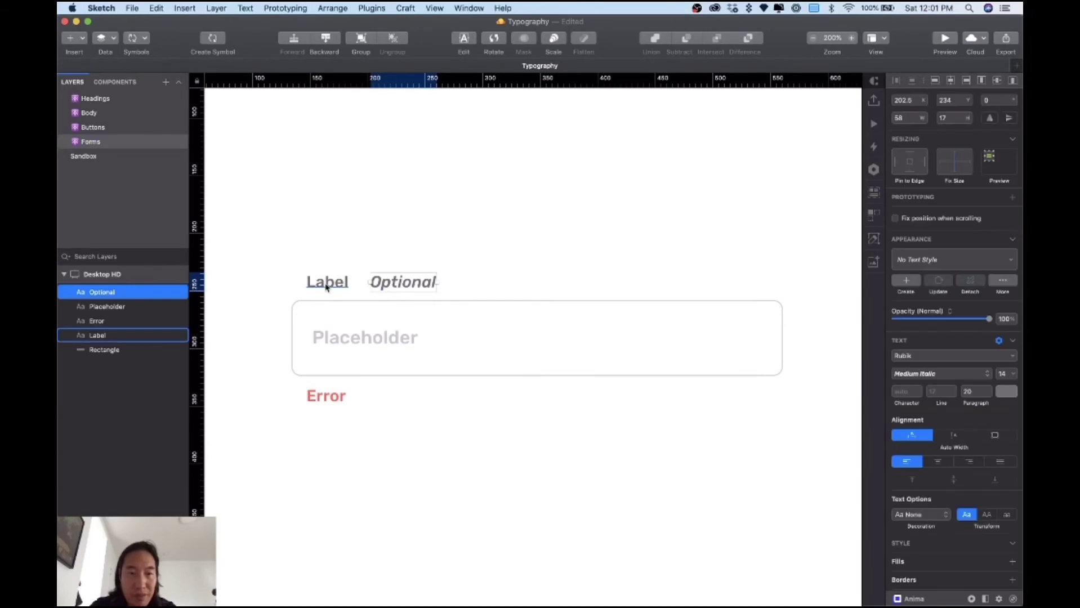
{"action": "left_click", "coordinate": [406, 287], "text": "shift"}
{"action": "left_click_drag", "start_coordinate": [989, 337], "coordinate": [970, 338]}
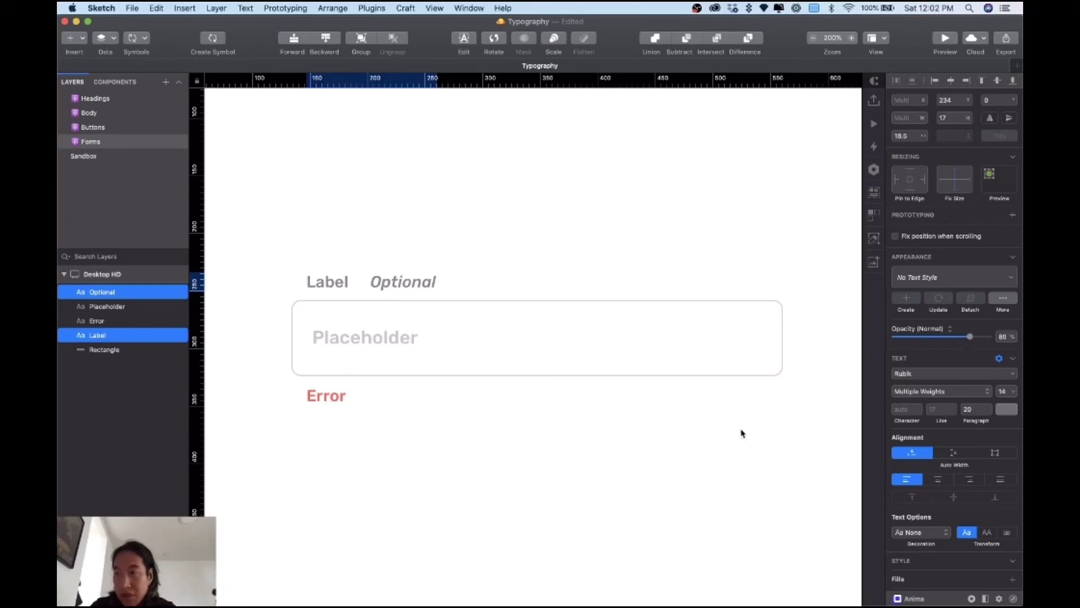
{"action": "left_click", "coordinate": [597, 460]}
Step: Select the whole form field and duplicate it below the original
{"action": "key", "text": "super+0"}
{"action": "key", "text": "super+a"}
{"action": "left_click_drag", "start_coordinate": [452, 345], "coordinate": [453, 427]}
Step: Replace the copied field's placeholder with a sample e-mail address at 100% opacity
{"action": "left_click", "coordinate": [472, 380]}
{"action": "left_click", "coordinate": [450, 429]}
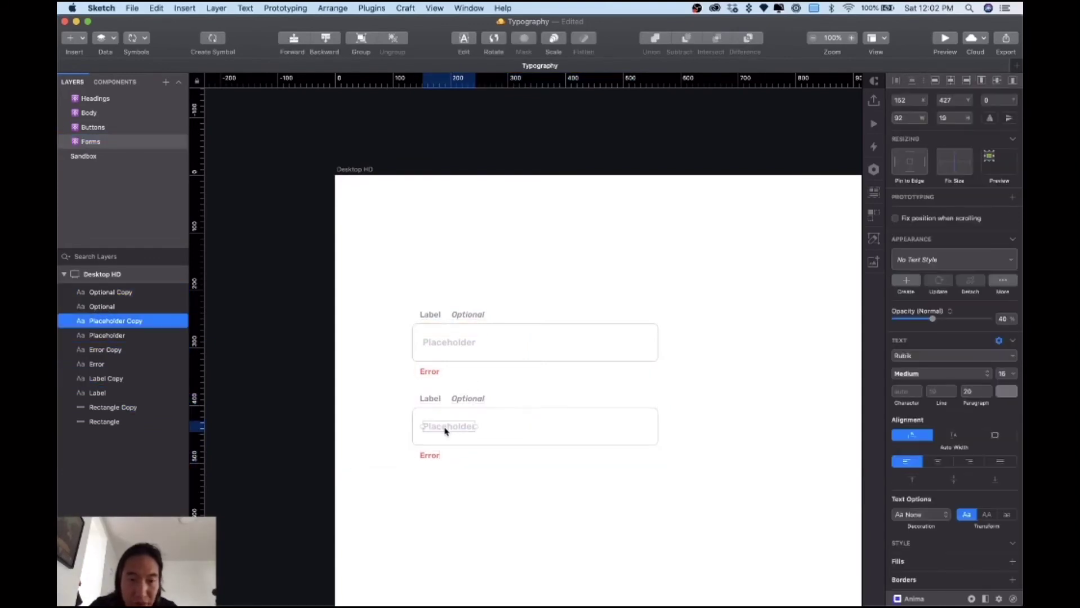
{"action": "double_click", "coordinate": [445, 429]}
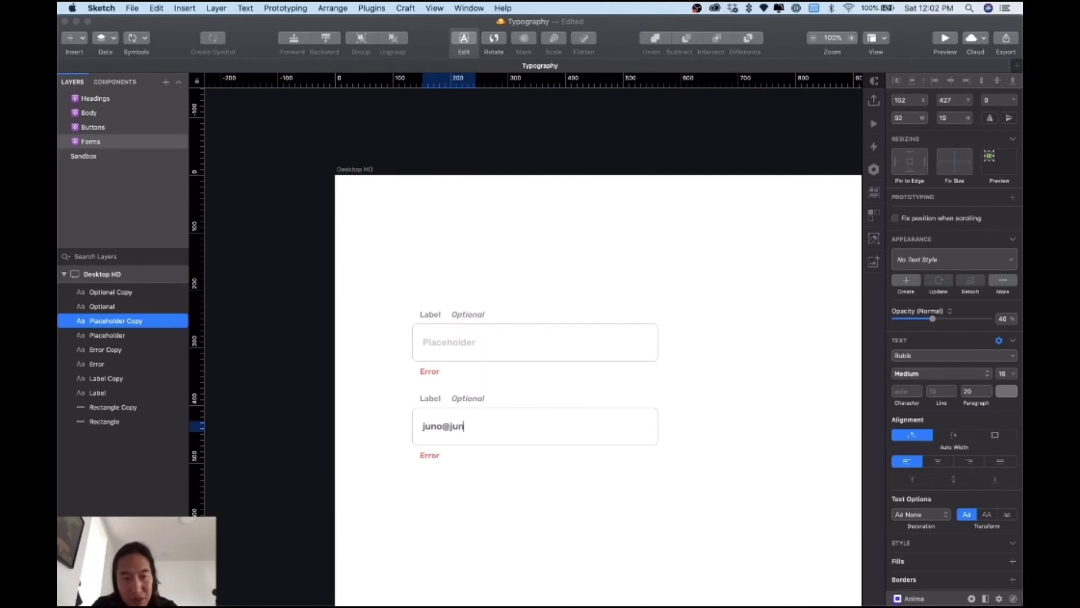
{"action": "key", "text": "Escape"}
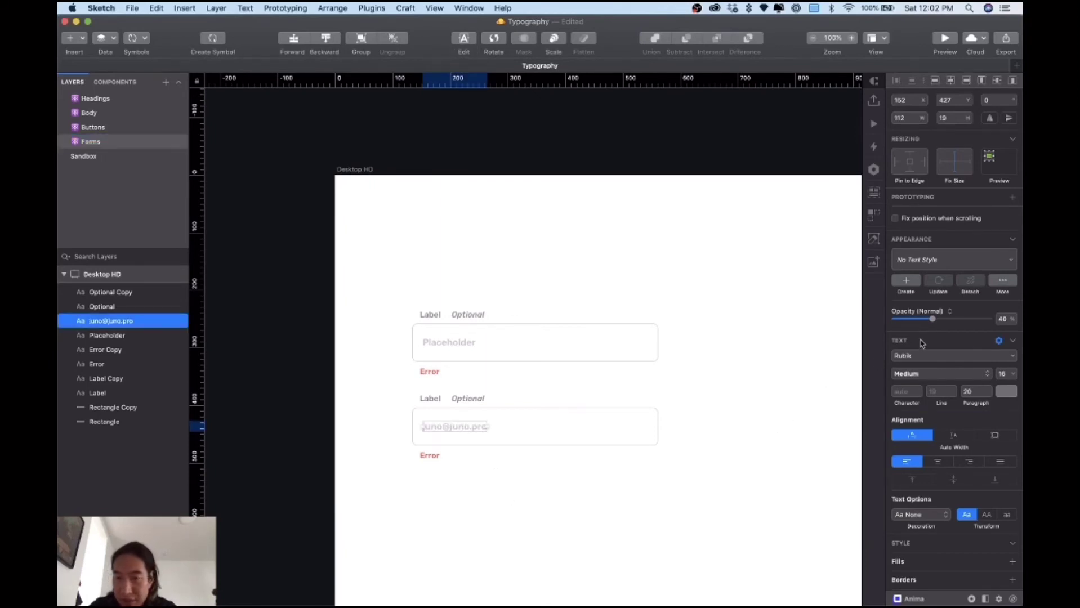
{"action": "left_click_drag", "start_coordinate": [934, 324], "coordinate": [998, 321]}
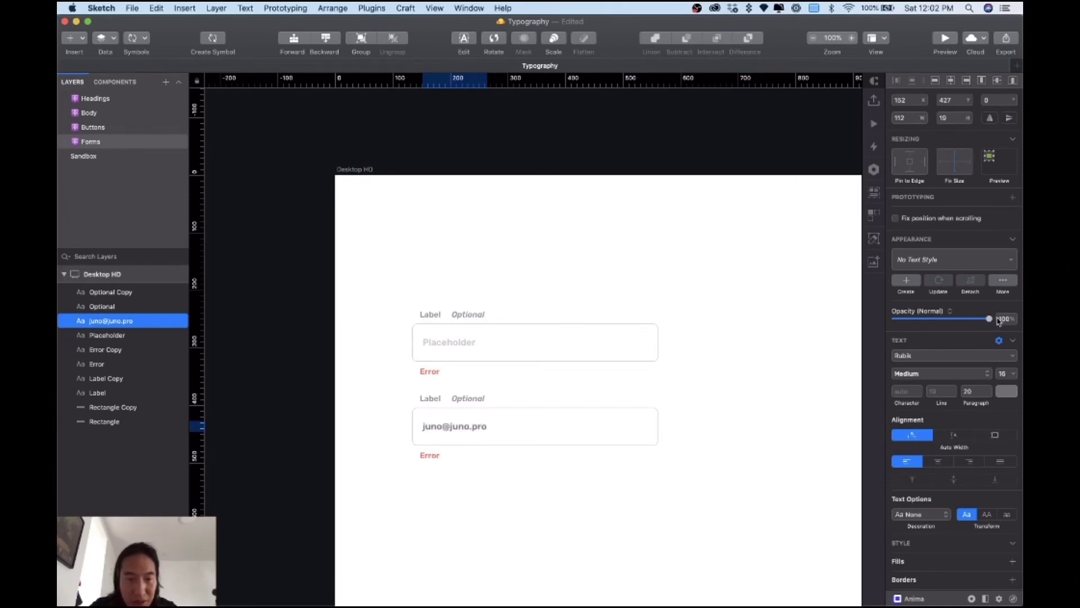
{"action": "left_click", "coordinate": [732, 471]}
{"action": "scroll", "coordinate": [732, 471], "scroll_direction": "right", "scroll_amount": 1}
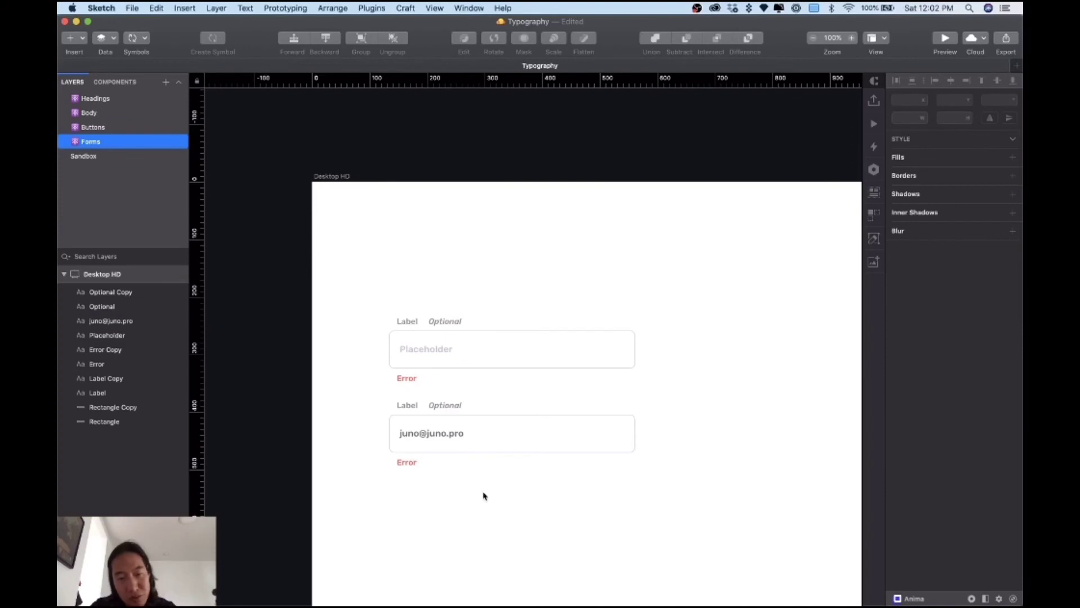
{"action": "key", "text": "super+plus"}
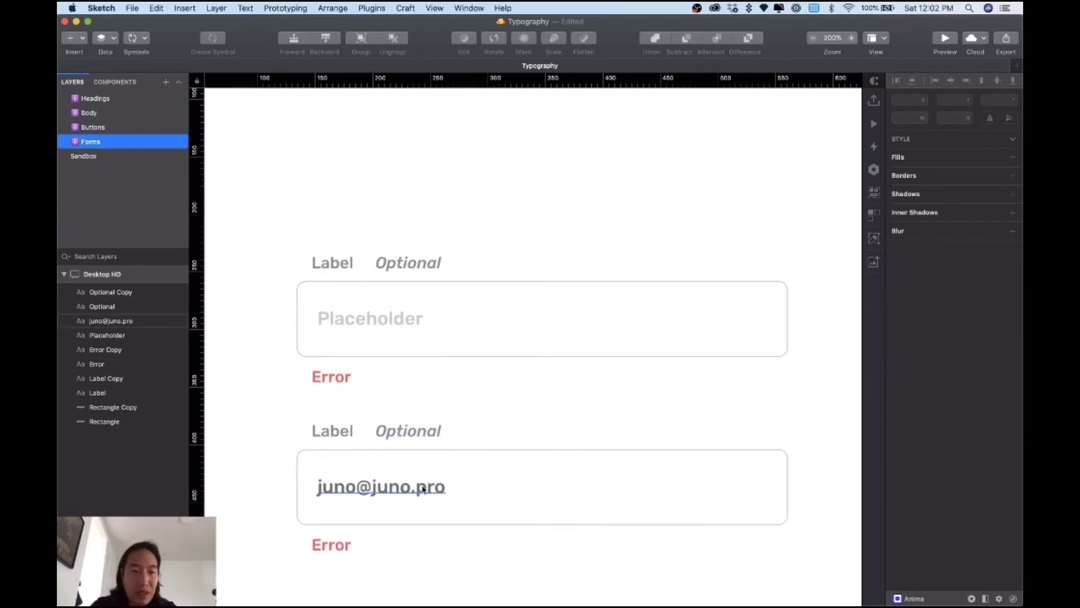
{"action": "scroll", "coordinate": [433, 486], "scroll_direction": "down", "scroll_amount": 2}
{"action": "scroll", "coordinate": [433, 486], "scroll_direction": "left", "scroll_amount": 2}
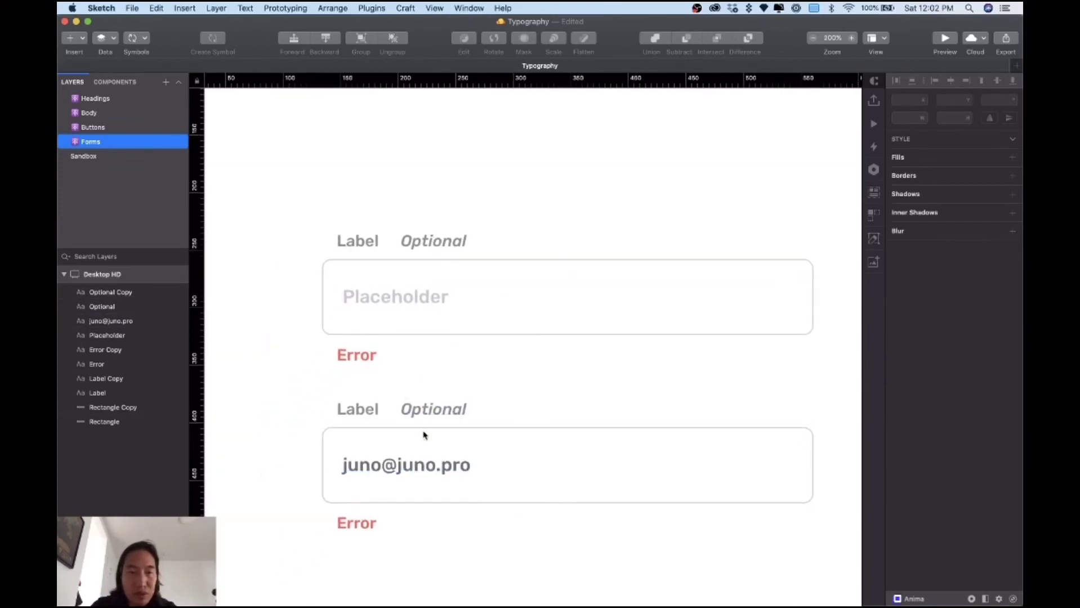
{"action": "left_click", "coordinate": [397, 297]}
{"action": "left_click", "coordinate": [357, 239]}
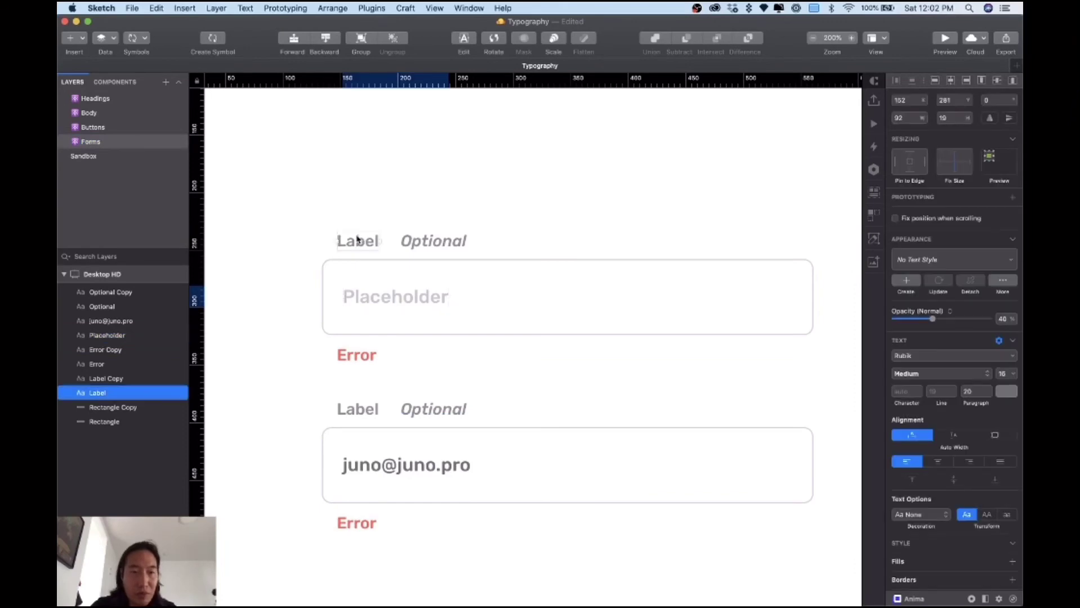
{"action": "left_click", "coordinate": [427, 242]}
{"action": "left_click", "coordinate": [405, 297]}
{"action": "left_click", "coordinate": [357, 354]}
{"action": "left_click", "coordinate": [379, 467]}
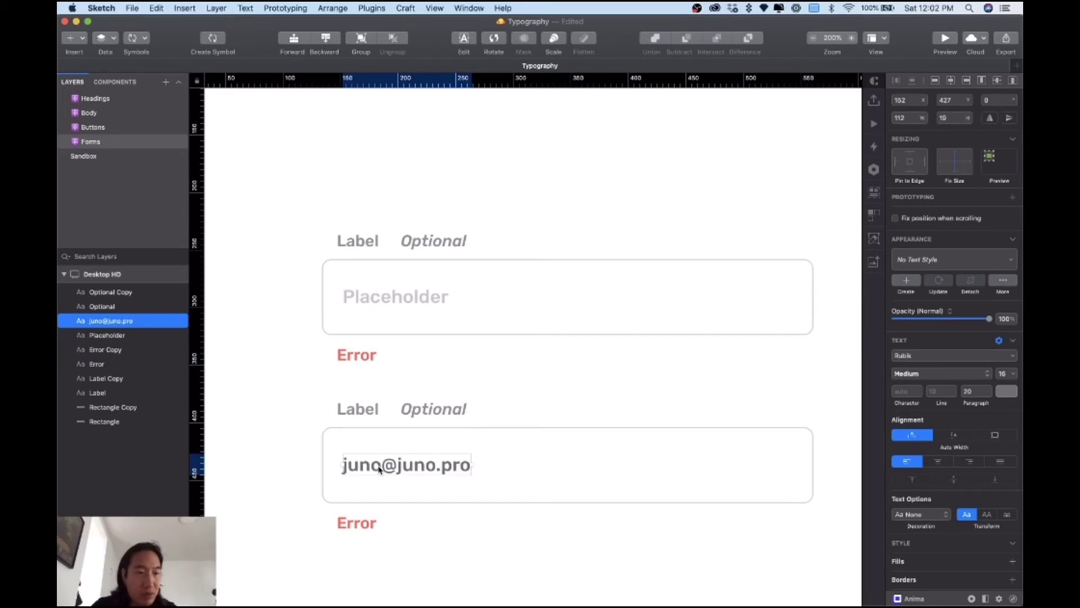
{"action": "left_click", "coordinate": [361, 241]}
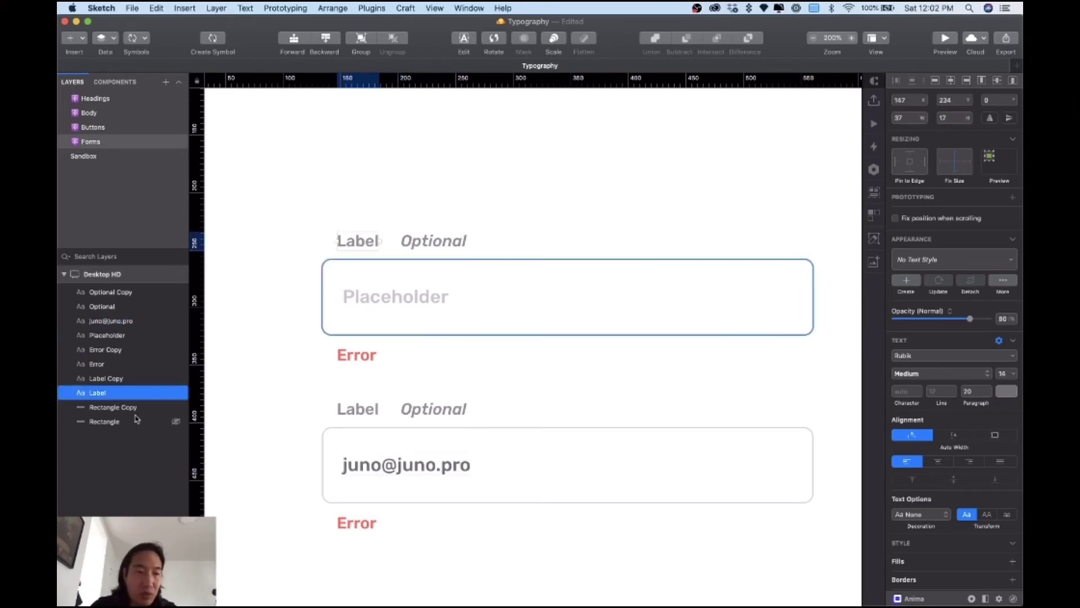
Step: Prefix the Label and Optional layer names with 'Light /'
{"action": "double_click", "coordinate": [103, 396]}
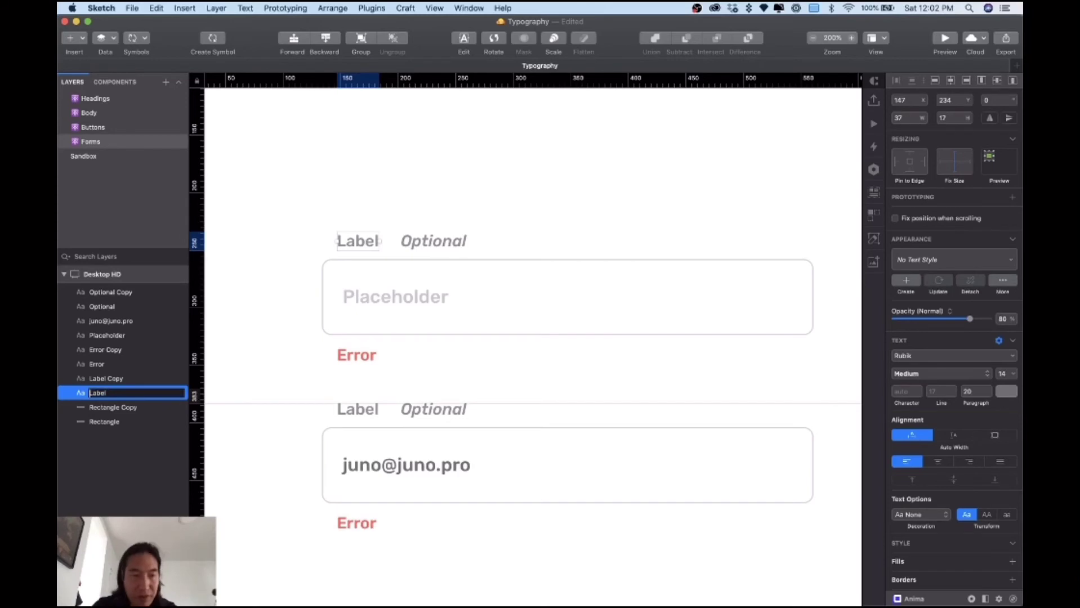
{"action": "type", "text": "Light "}
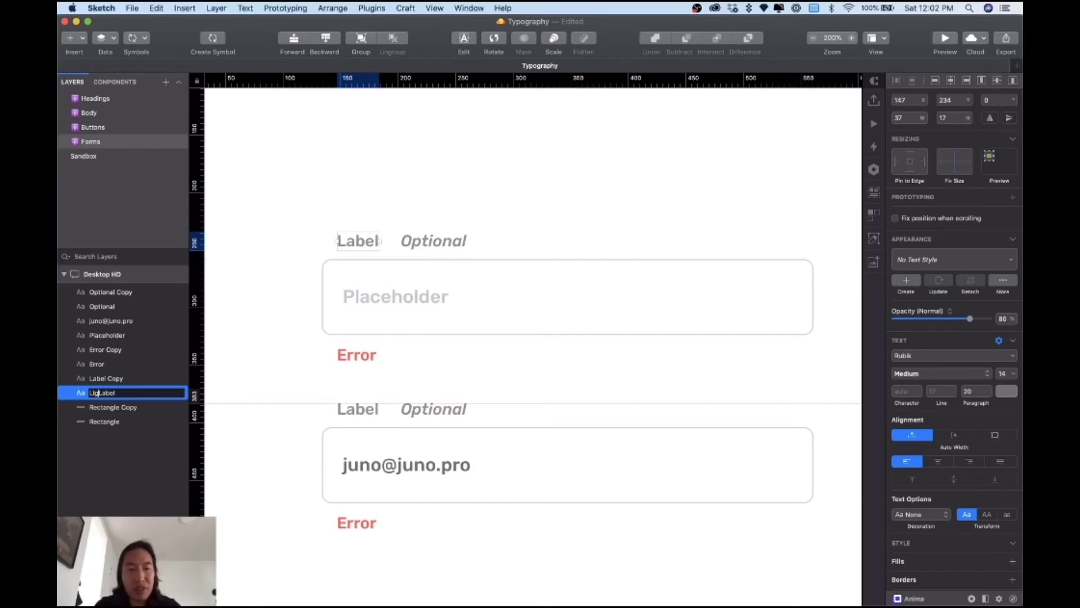
{"action": "type", "text": "/"}
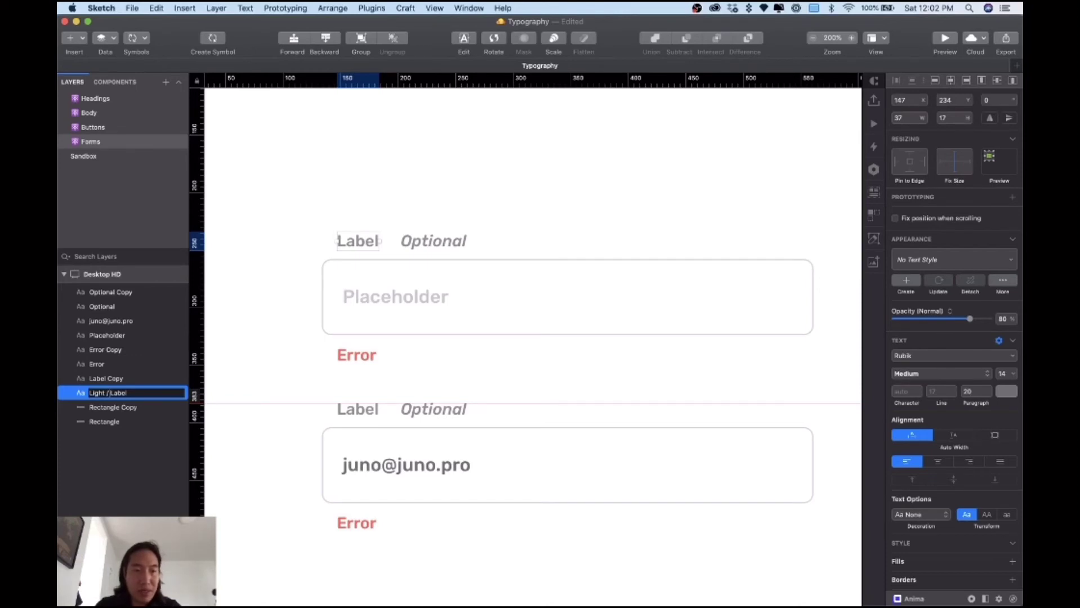
{"action": "left_click", "coordinate": [434, 245]}
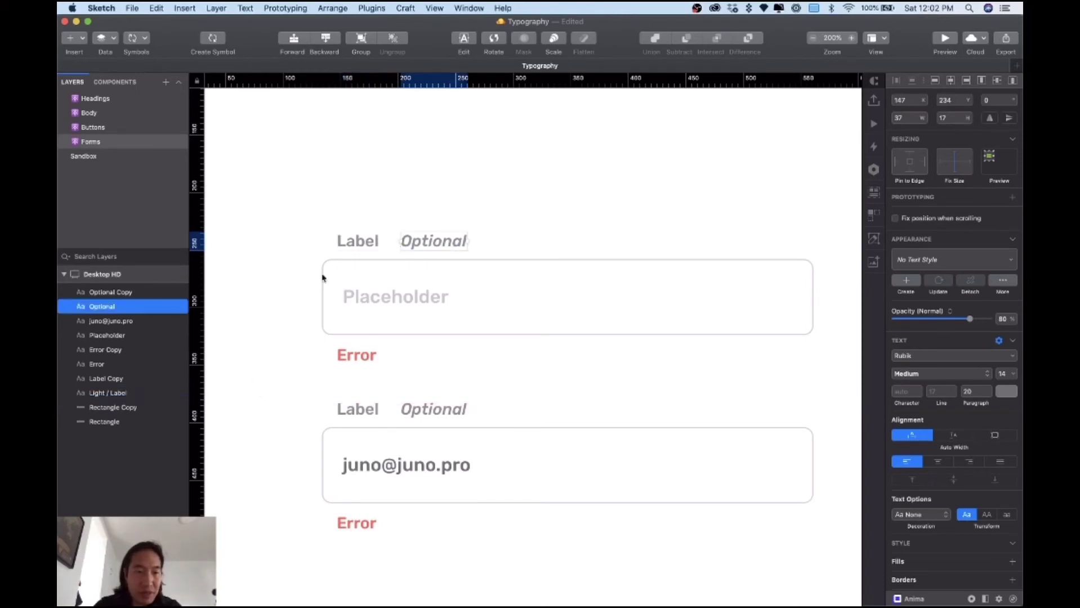
{"action": "double_click", "coordinate": [121, 309]}
{"action": "left_click", "coordinate": [90, 306]}
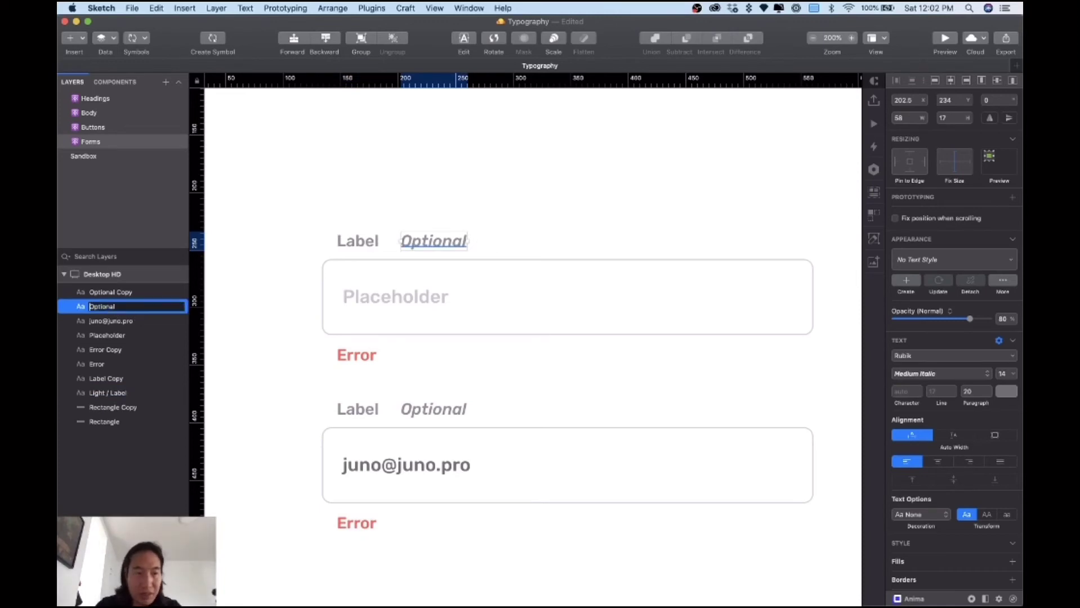
{"action": "type", "text": "Light /"}
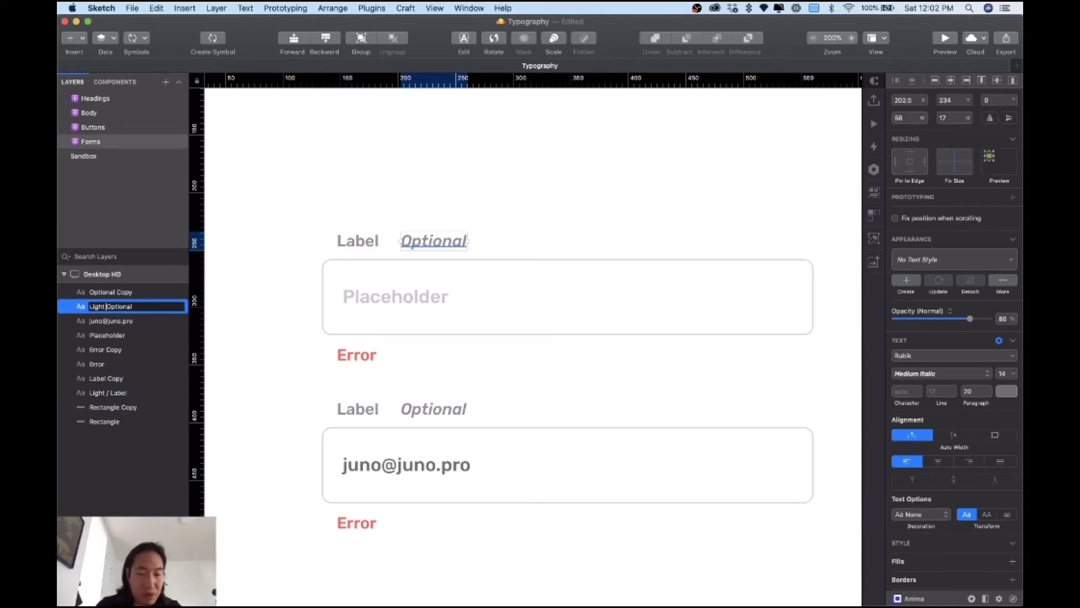
{"action": "key", "text": "Return"}
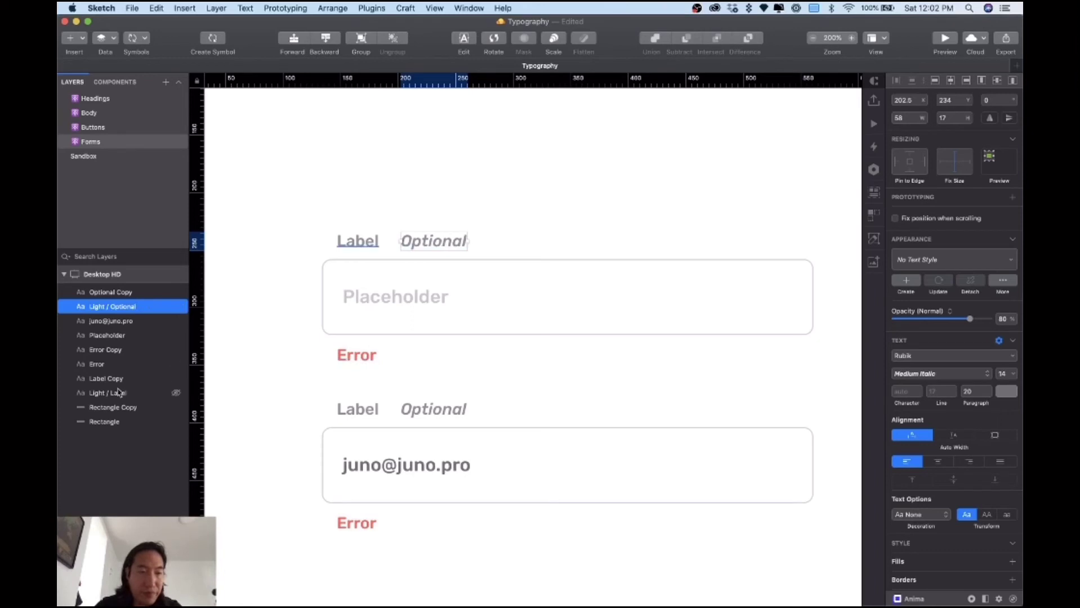
Step: Move Light / Label under Light / Optional and rename Placeholder to Light / Placeholder
{"action": "left_click_drag", "start_coordinate": [110, 393], "coordinate": [109, 315]}
{"action": "left_click", "coordinate": [388, 297]}
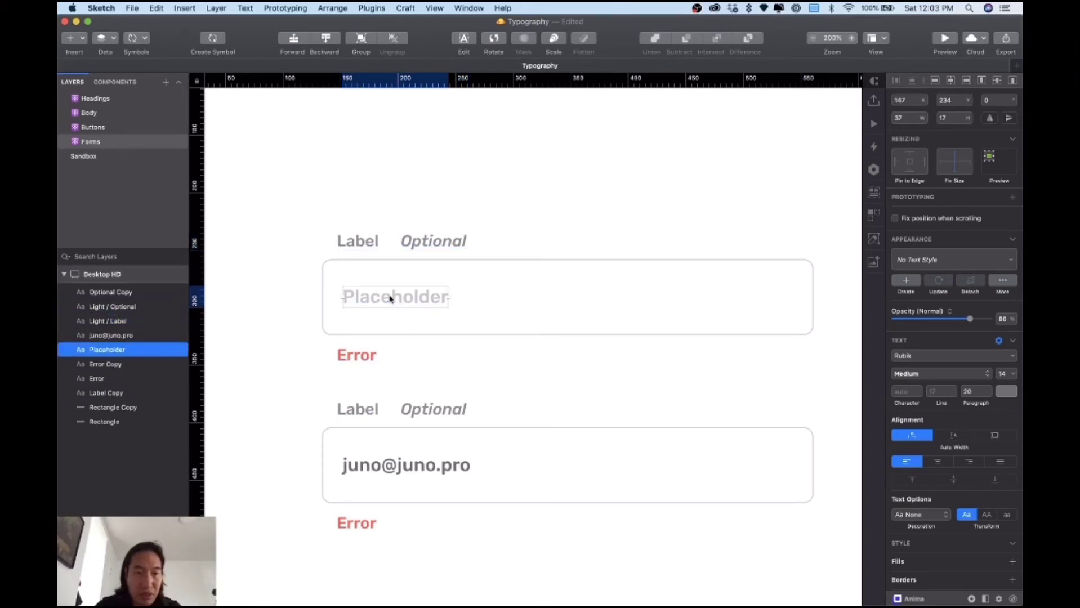
{"action": "double_click", "coordinate": [116, 350]}
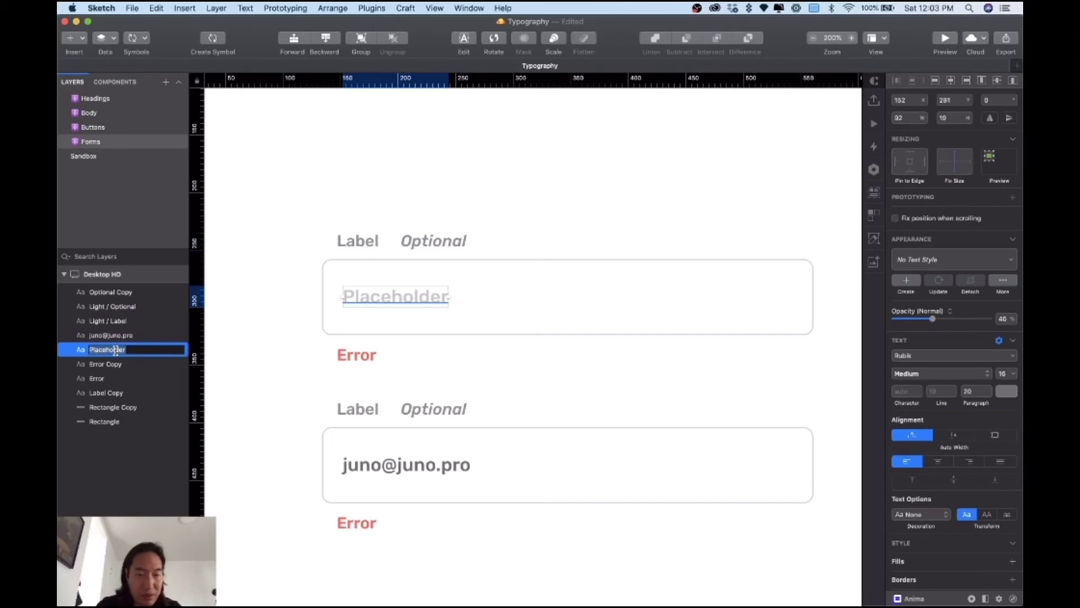
{"action": "key", "text": "Left"}
{"action": "type", "text": "Light /"}
{"action": "key", "text": "Return"}
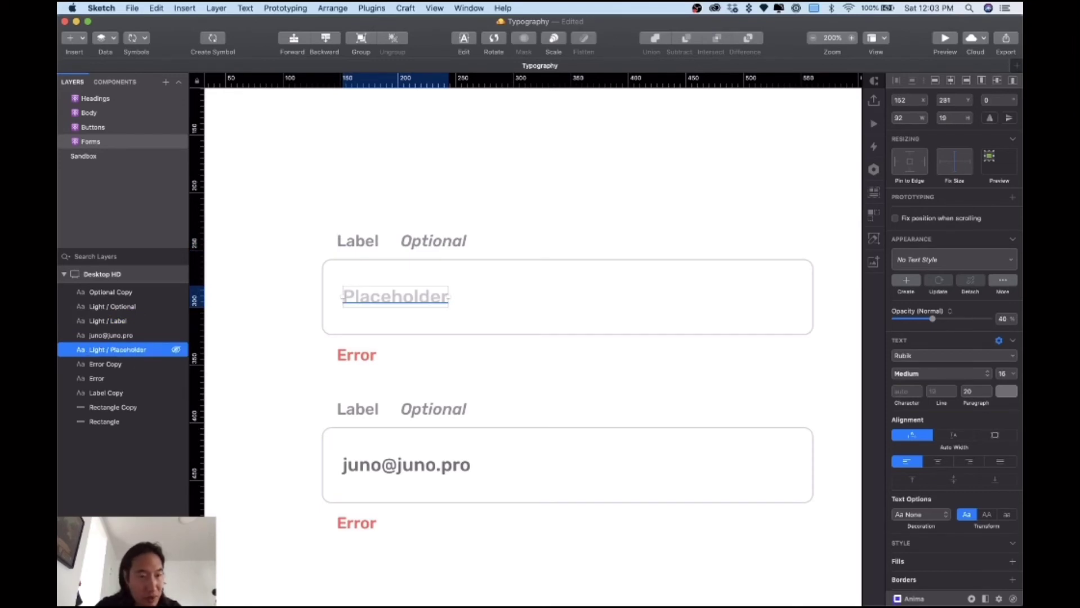
Step: Move Light / Placeholder up, rename Error to Light / Error and place it below
{"action": "left_click_drag", "start_coordinate": [112, 354], "coordinate": [113, 328]}
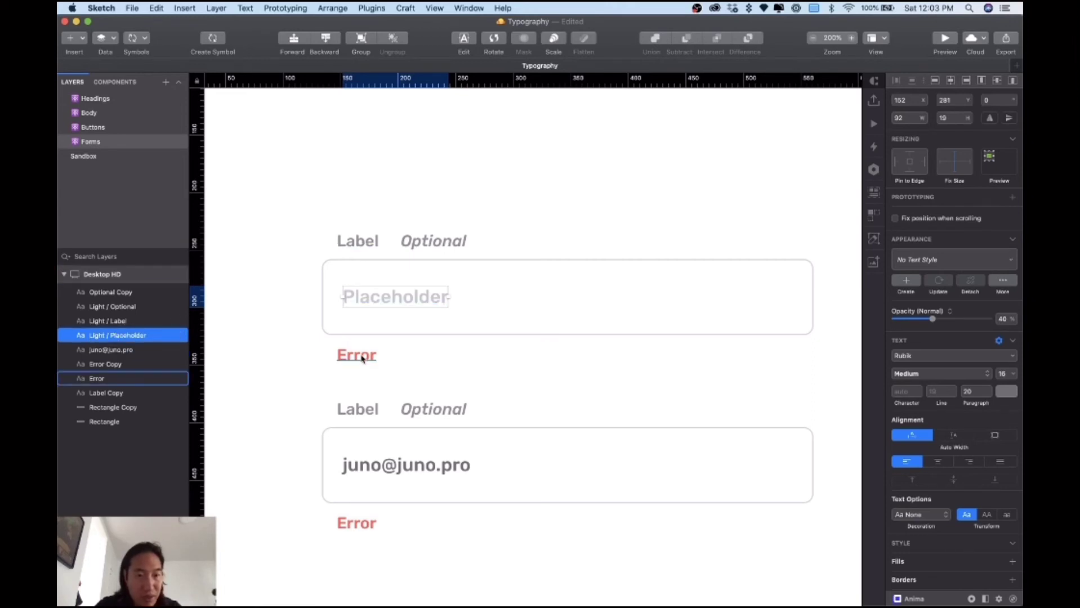
{"action": "left_click", "coordinate": [135, 378]}
{"action": "double_click", "coordinate": [113, 378]}
{"action": "key", "text": "Left"}
{"action": "type", "text": "Light"}
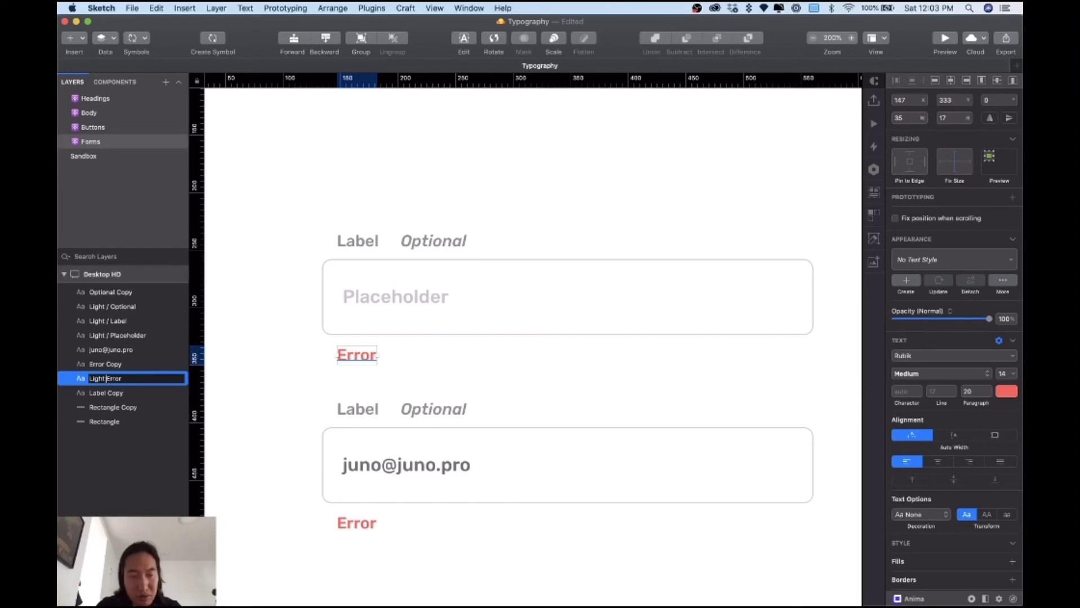
{"action": "type", "text": " /"}
{"action": "key", "text": "Return"}
{"action": "left_click_drag", "start_coordinate": [116, 385], "coordinate": [113, 344]}
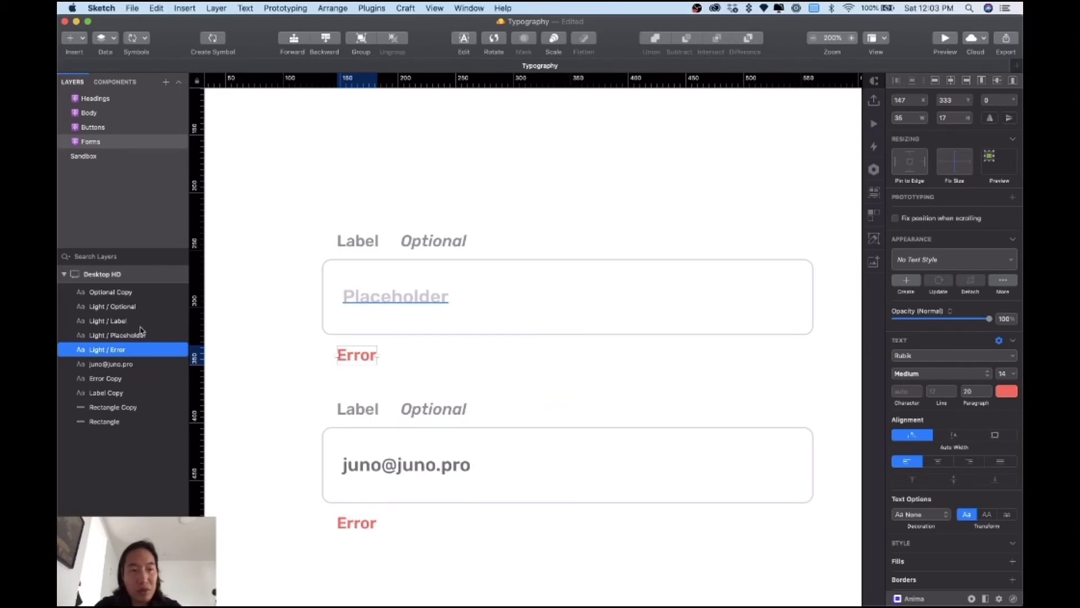
Step: Rename the e-mail text layer, check the Light text style group, then select the Light layers
{"action": "left_click", "coordinate": [402, 465]}
{"action": "double_click", "coordinate": [128, 365]}
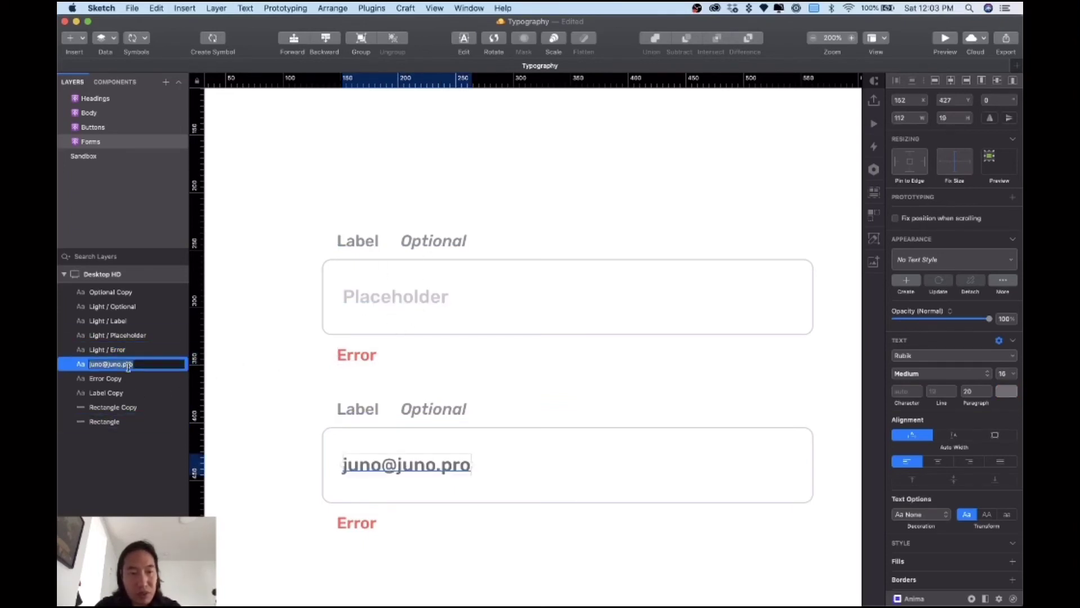
{"action": "type", "text": "Light / Default"}
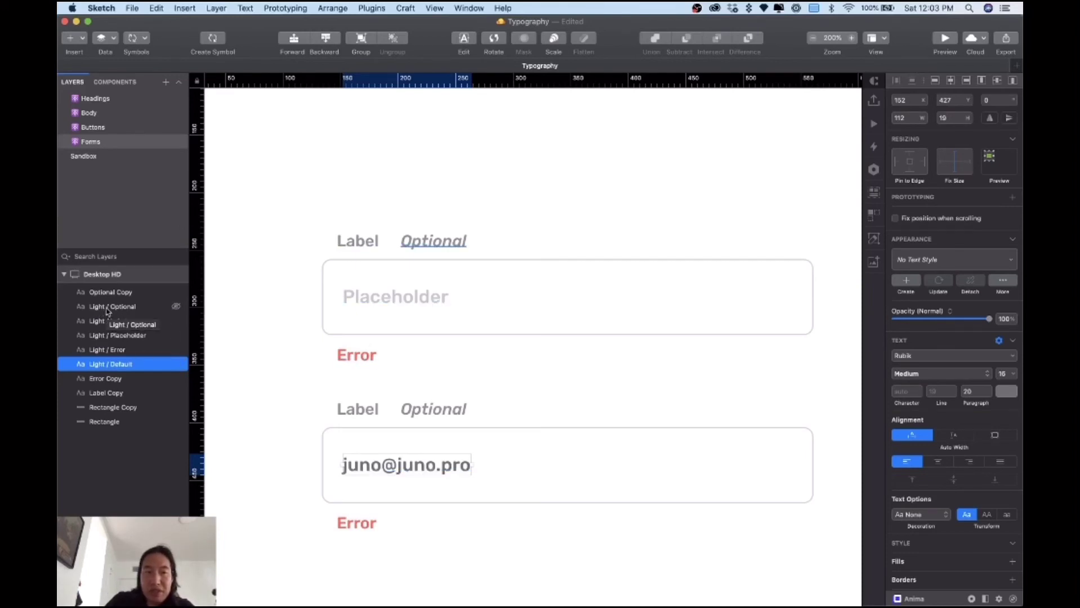
{"action": "left_click", "coordinate": [109, 82]}
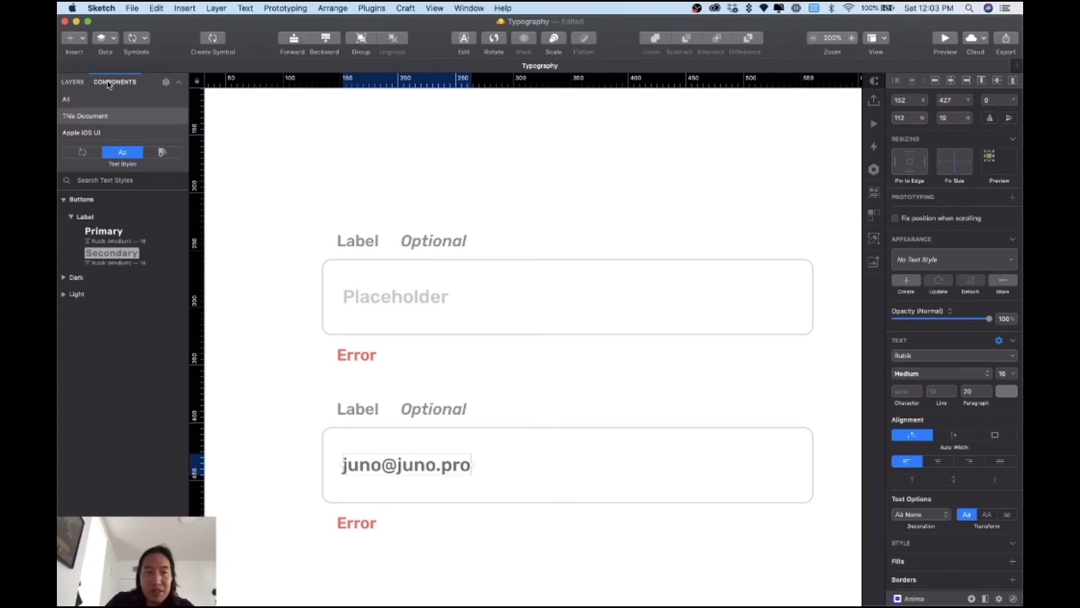
{"action": "left_click", "coordinate": [63, 295]}
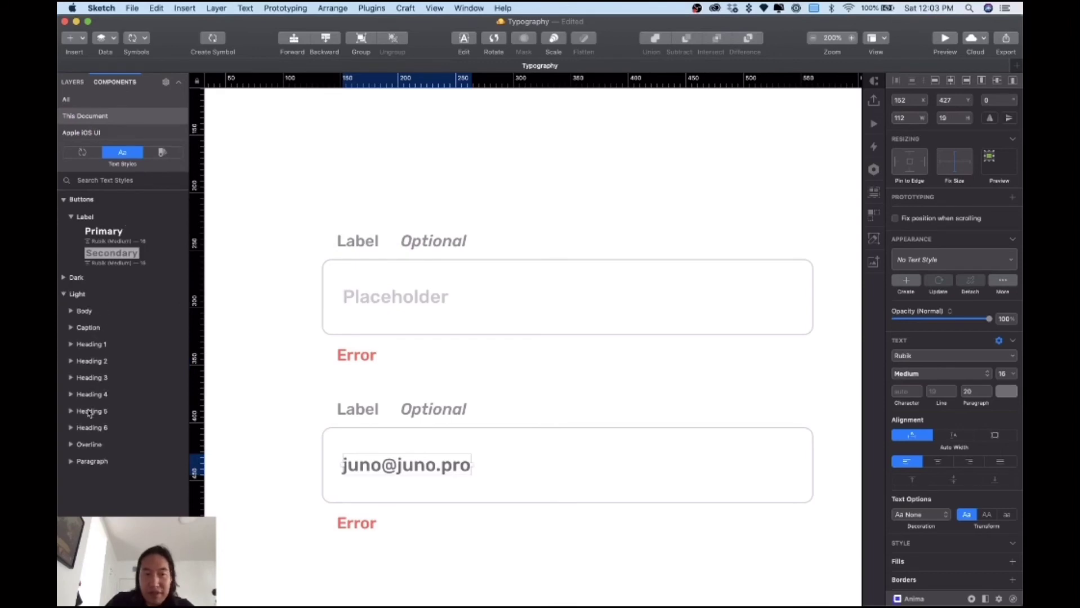
{"action": "left_click", "coordinate": [64, 294]}
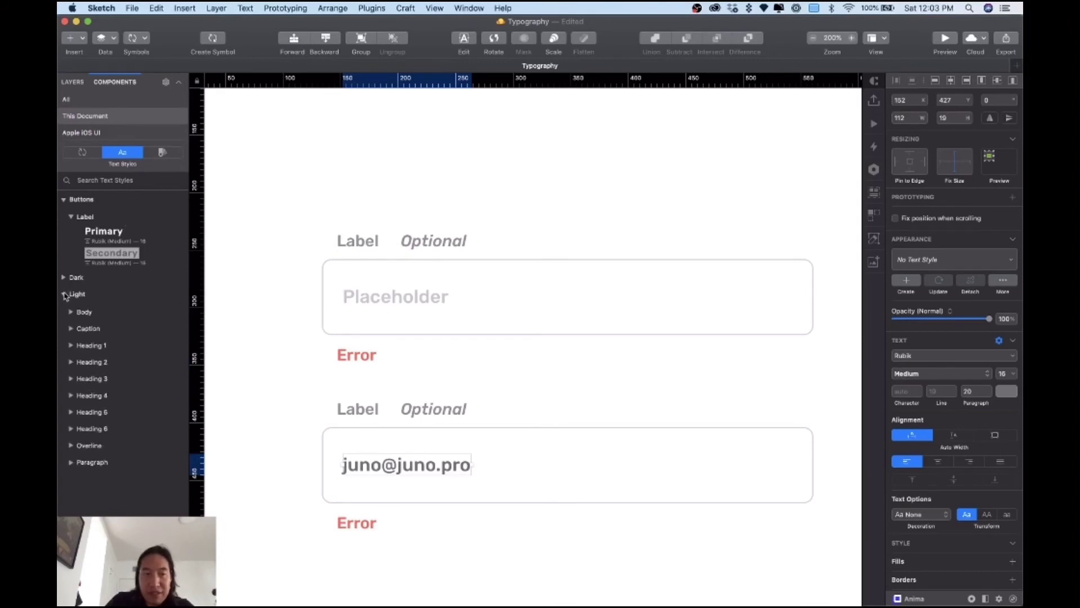
{"action": "left_click", "coordinate": [78, 84]}
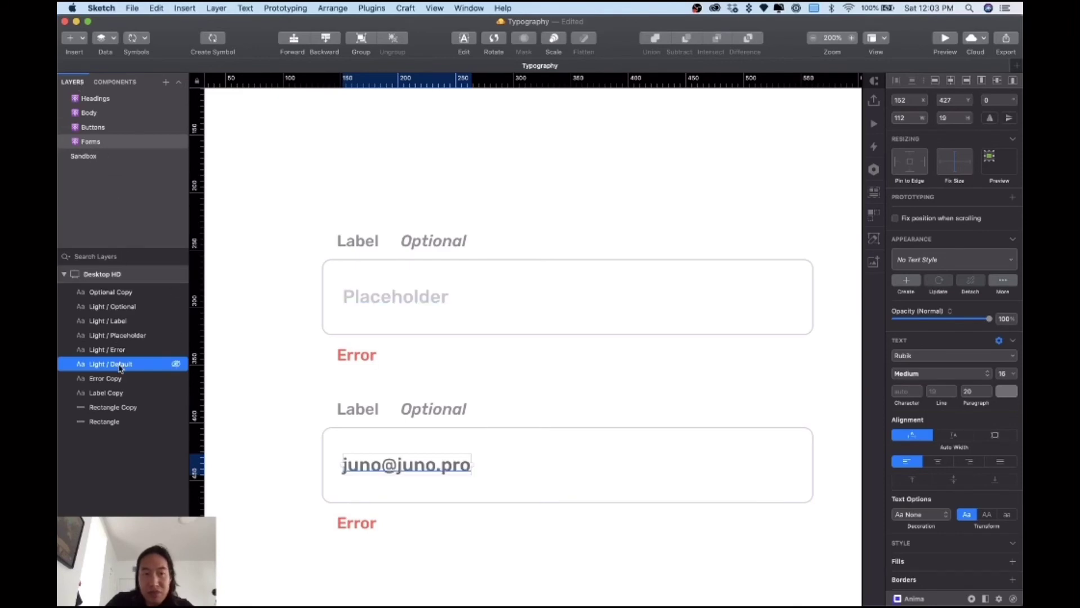
{"action": "left_click", "coordinate": [105, 319], "text": "shift"}
Step: Use Rename It's Find and Replace to change 'Light /' to 'Light / Forms /' on the five layers
{"action": "left_click", "coordinate": [110, 306], "text": "shift"}
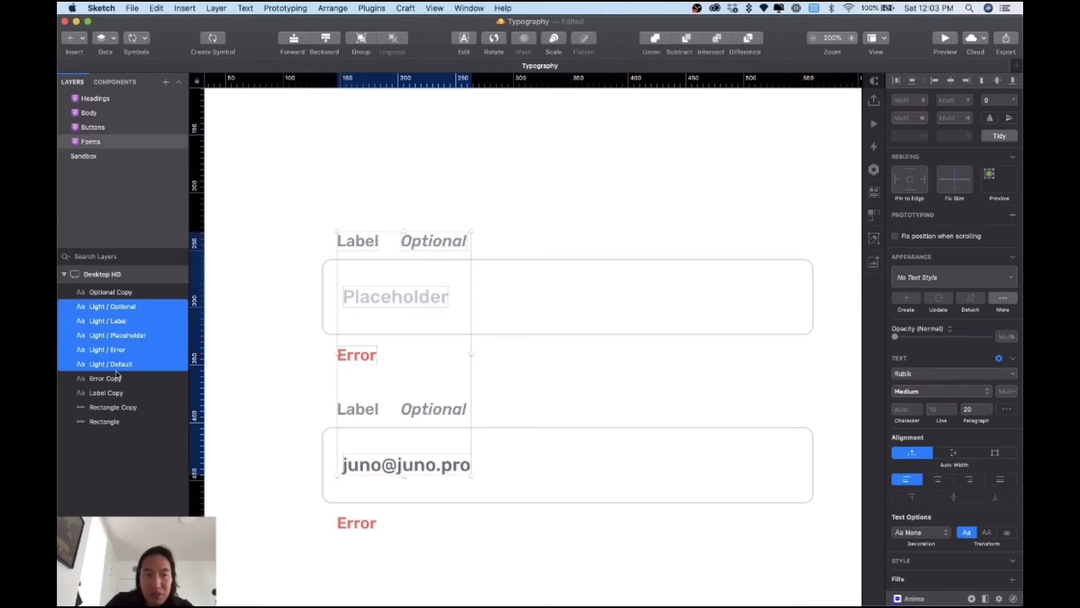
{"action": "left_click", "coordinate": [319, 6]}
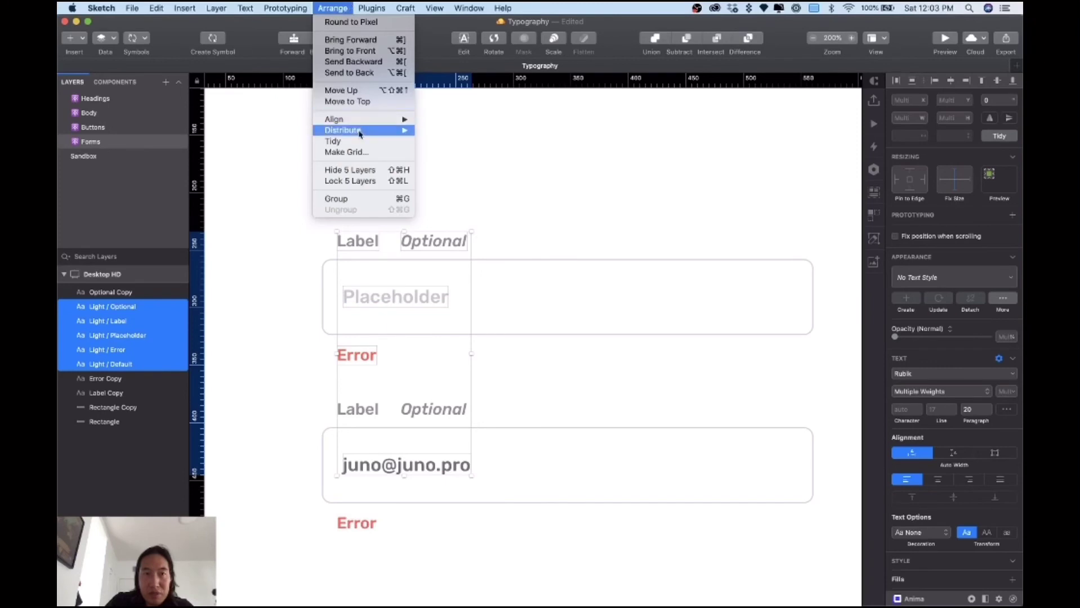
{"action": "mouse_move", "coordinate": [399, 178]}
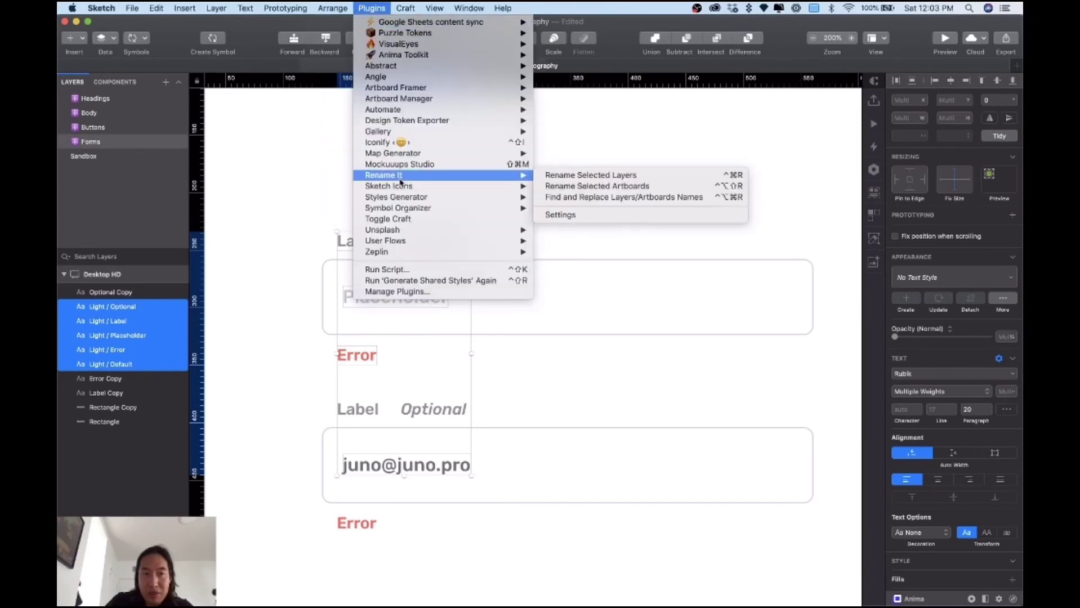
{"action": "left_click", "coordinate": [583, 197]}
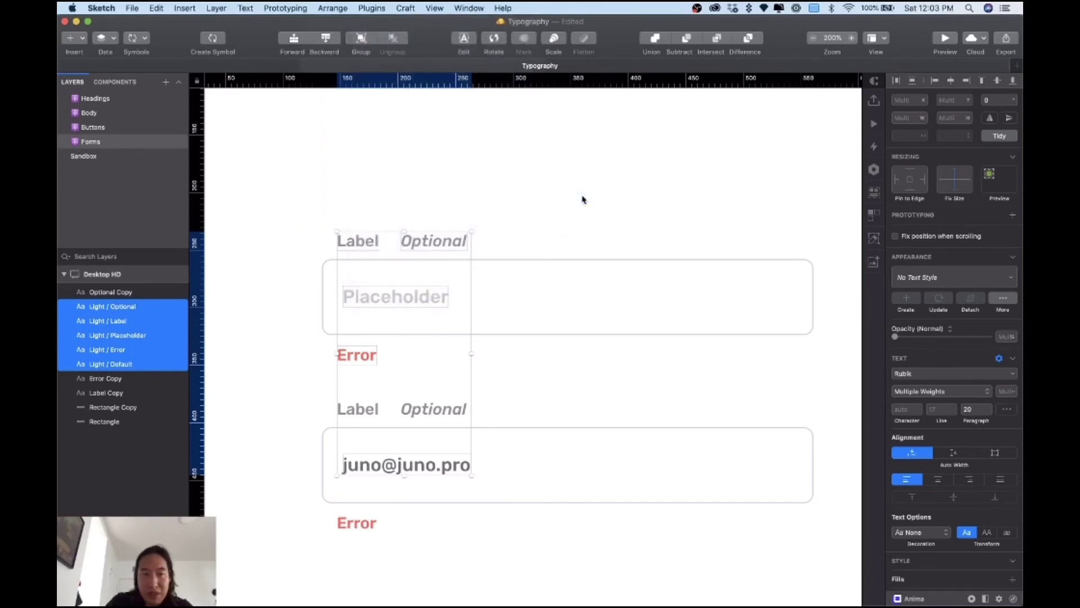
{"action": "type", "text": "Light"}
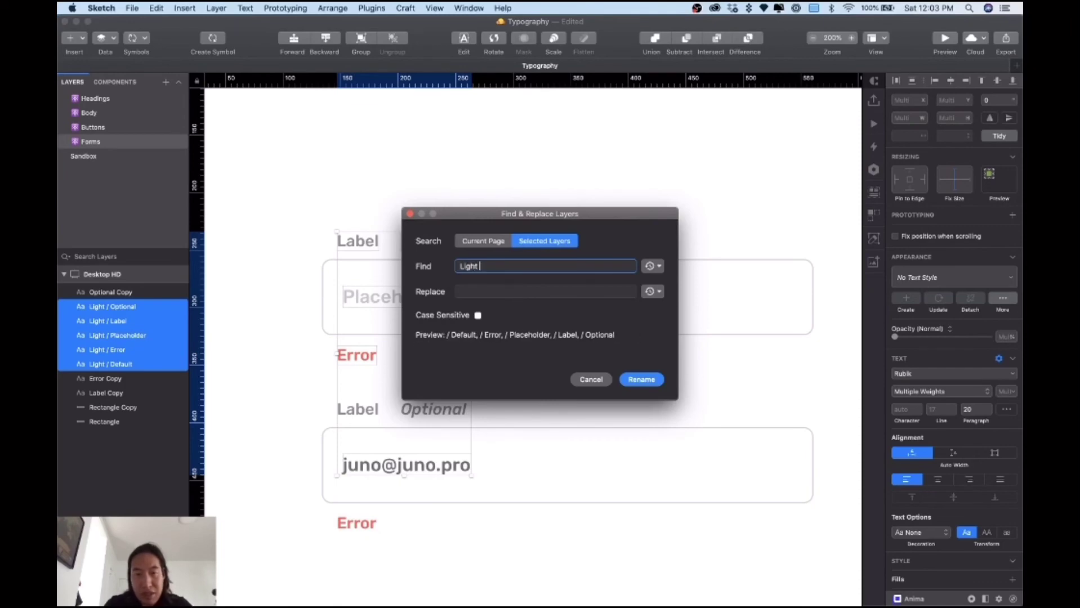
{"action": "type", "text": " /"}
{"action": "left_click", "coordinate": [545, 291]}
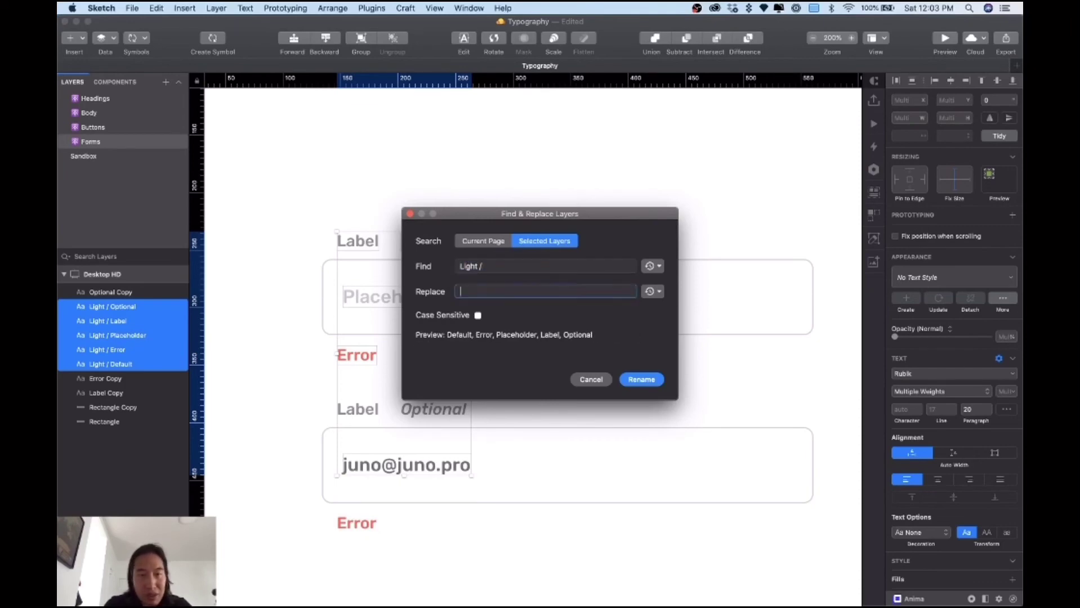
{"action": "type", "text": "Light "}
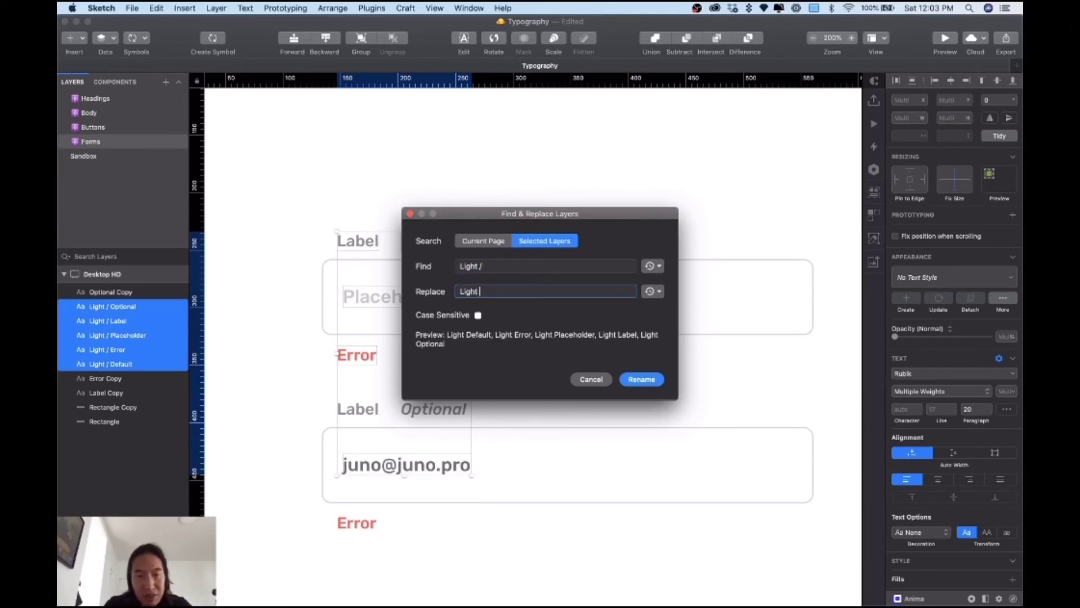
{"action": "type", "text": "/"}
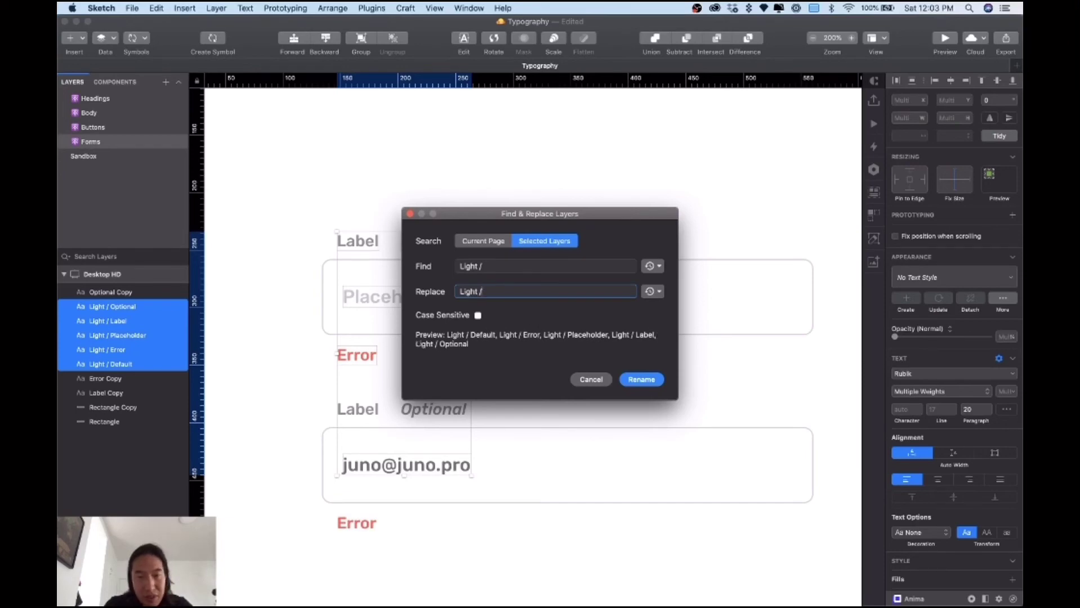
{"action": "type", "text": " Forms "}
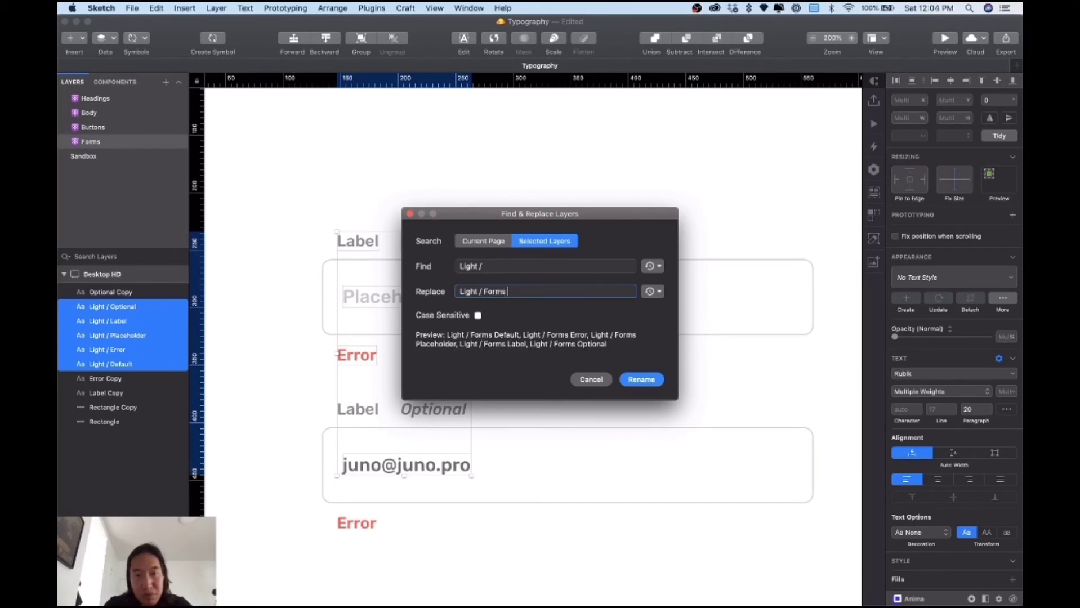
{"action": "type", "text": "/"}
{"action": "key", "text": "Return"}
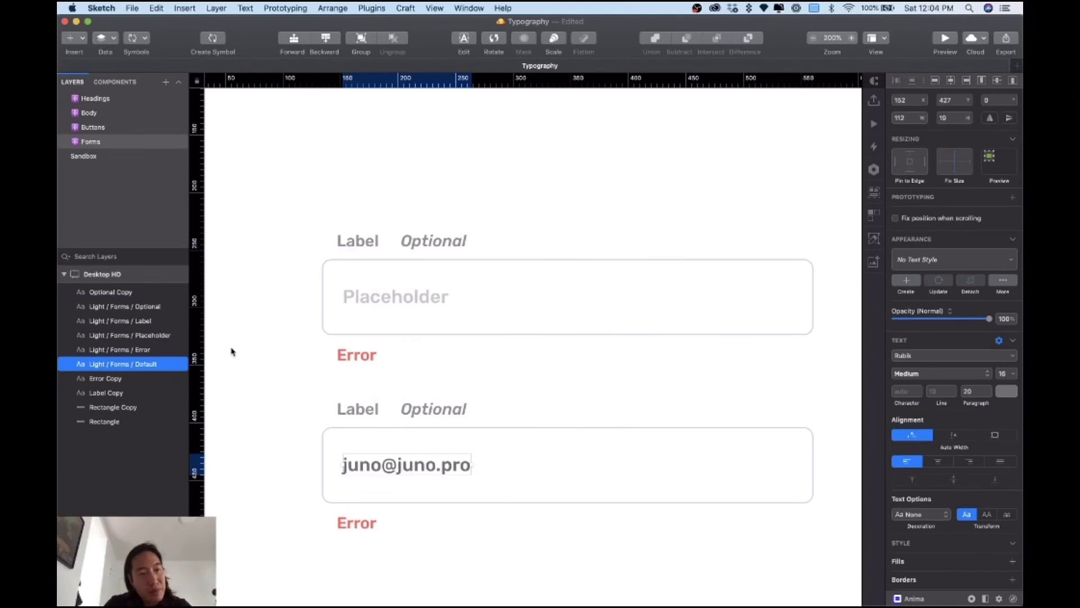
{"action": "left_click", "coordinate": [242, 351]}
Step: Check the renamed Label, Optional, Placeholder and Error texts, then reselect the form texts
{"action": "left_click", "coordinate": [366, 242]}
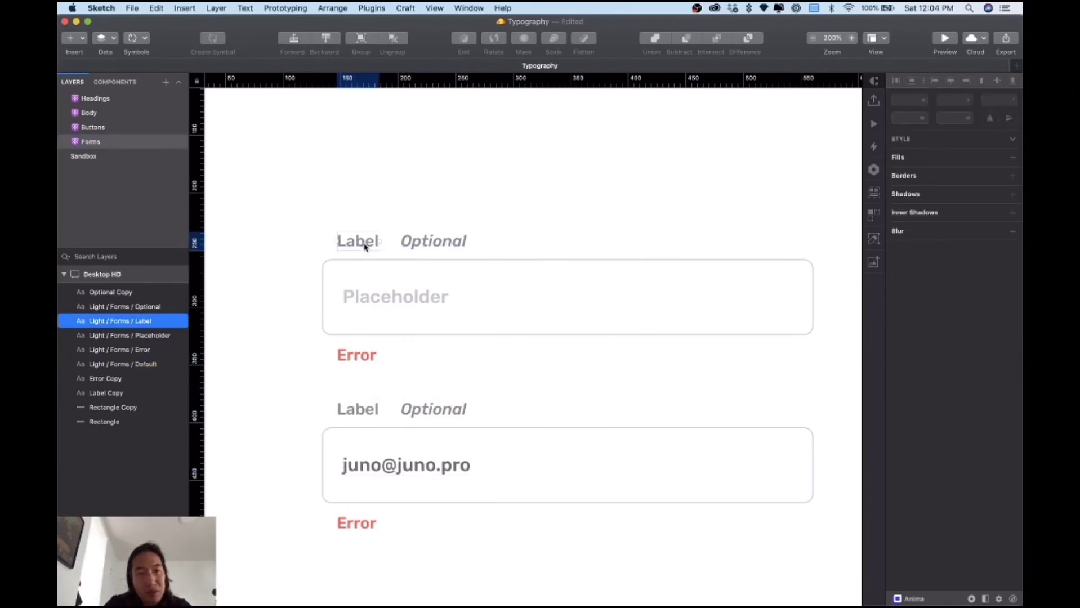
{"action": "left_click", "coordinate": [441, 243]}
{"action": "left_click", "coordinate": [421, 287]}
{"action": "left_click", "coordinate": [420, 291]}
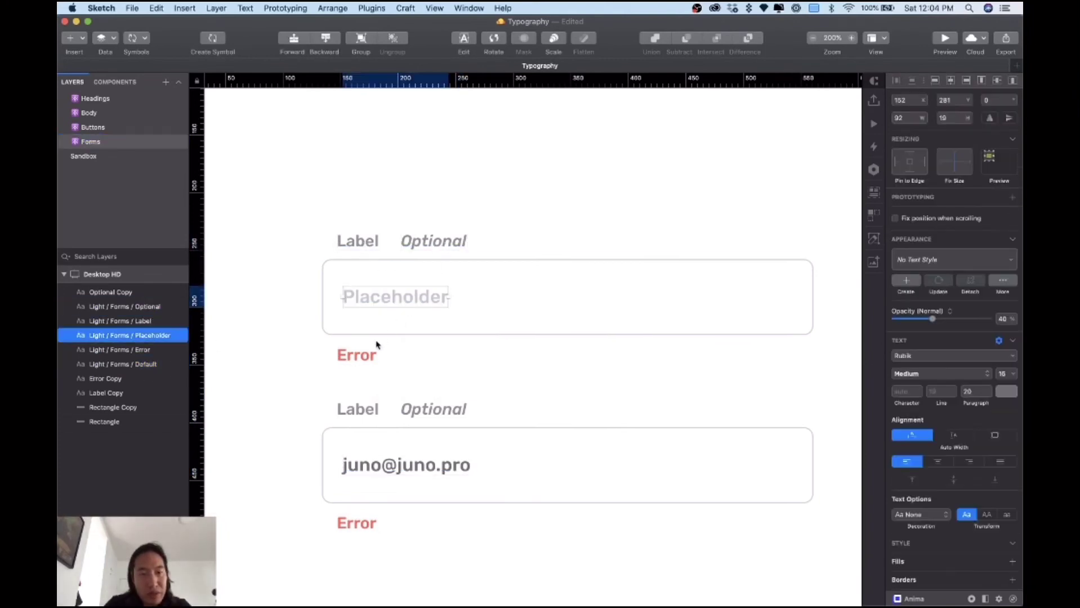
{"action": "left_click", "coordinate": [368, 353]}
{"action": "key", "text": "Escape"}
{"action": "left_click", "coordinate": [387, 462]}
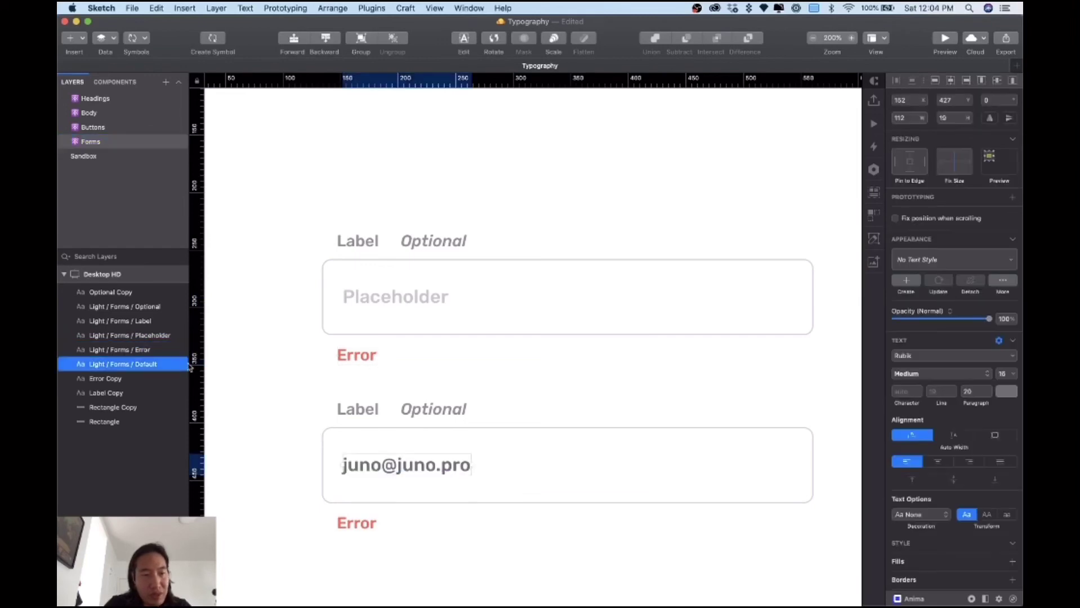
{"action": "left_click", "coordinate": [363, 360], "text": "shift"}
{"action": "left_click", "coordinate": [385, 299], "text": "shift"}
{"action": "left_click", "coordinate": [404, 242], "text": "shift"}
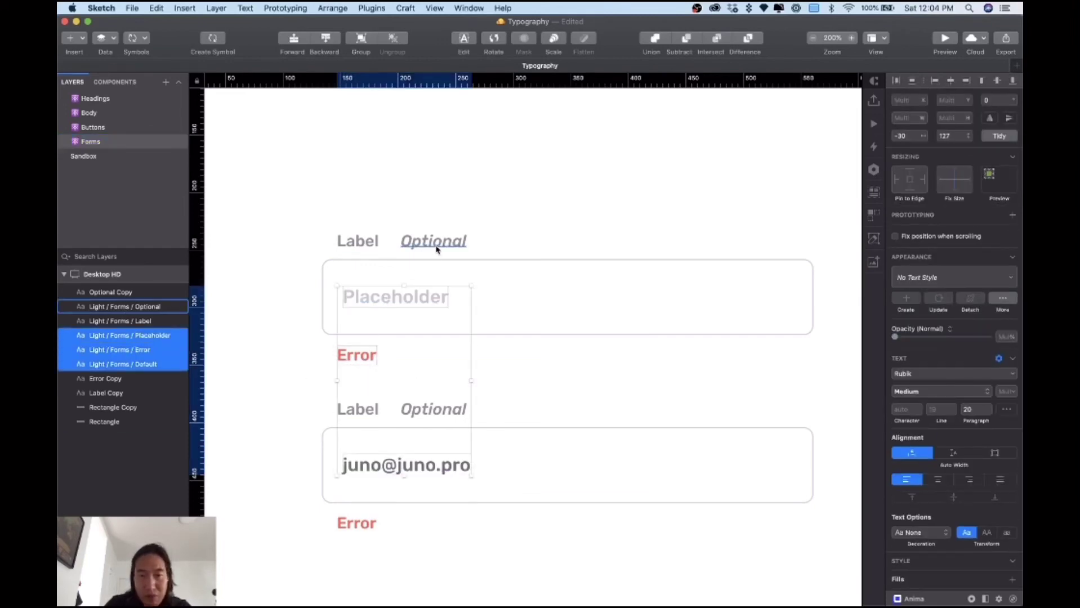
Step: Generate shared text styles from the five selected text layers with Styles Generator
{"action": "left_click", "coordinate": [357, 248], "text": "shift"}
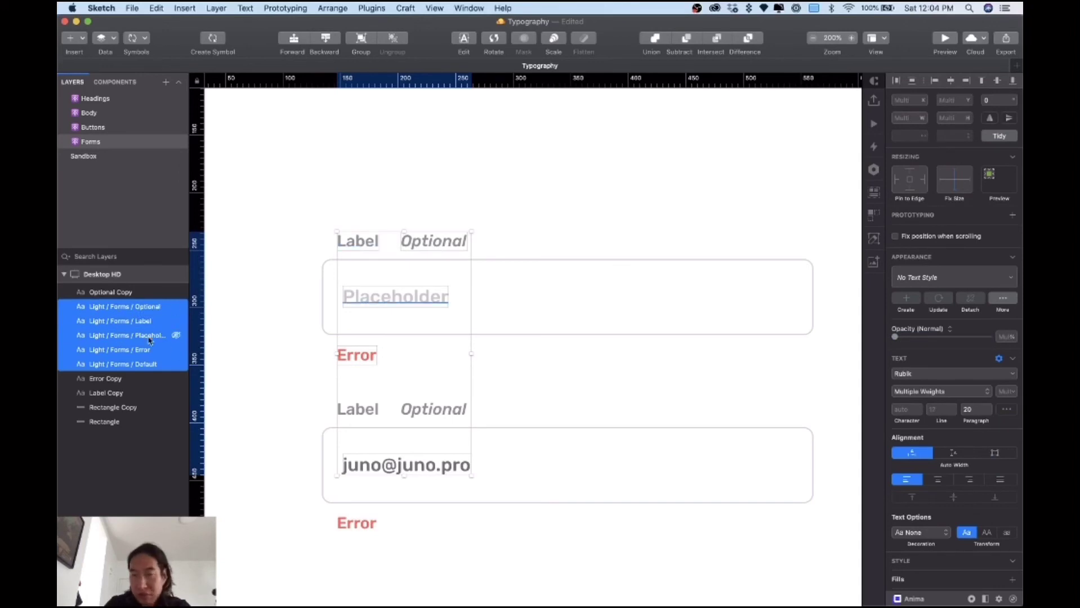
{"action": "left_click", "coordinate": [371, 8]}
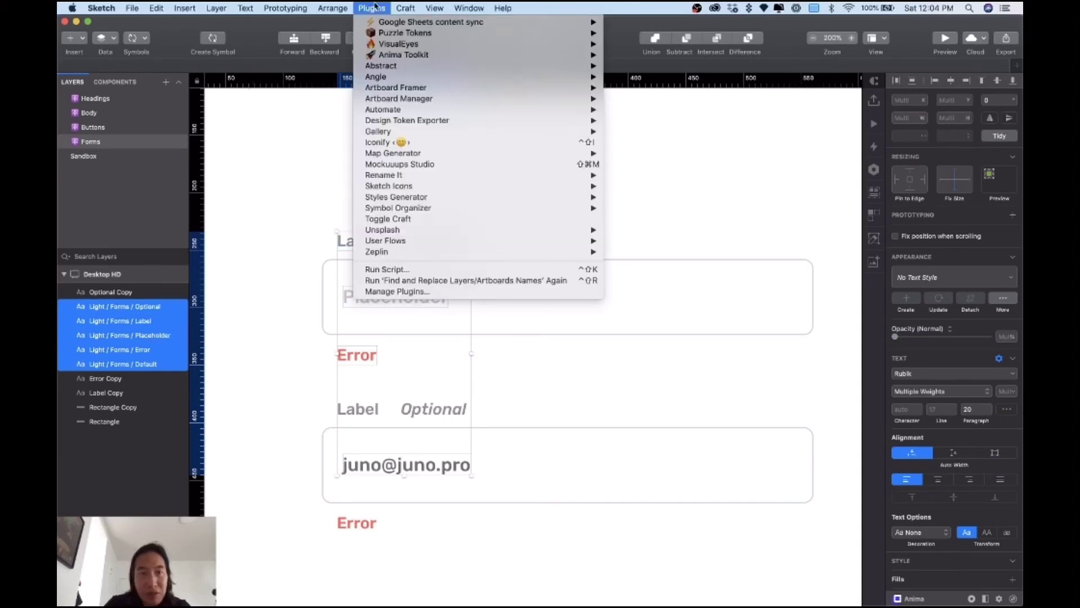
{"action": "mouse_move", "coordinate": [398, 201]}
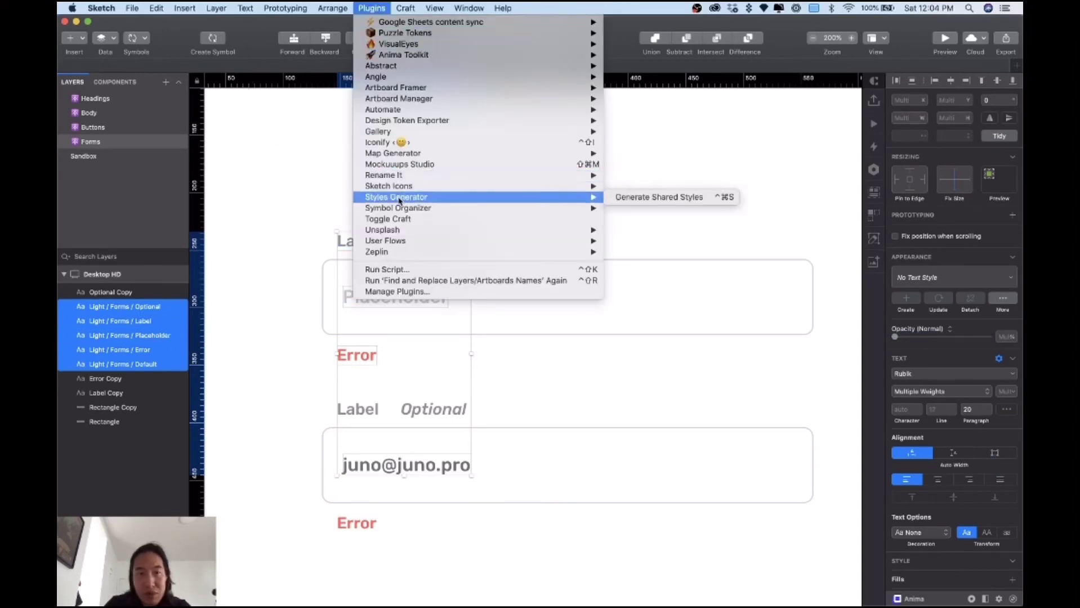
{"action": "left_click", "coordinate": [658, 197]}
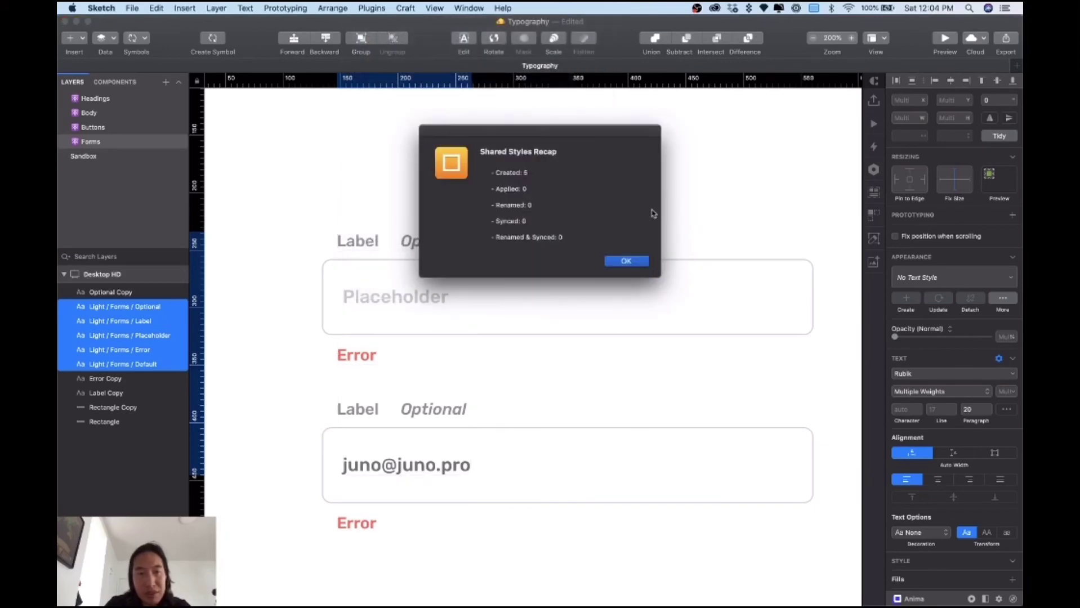
{"action": "left_click", "coordinate": [626, 261]}
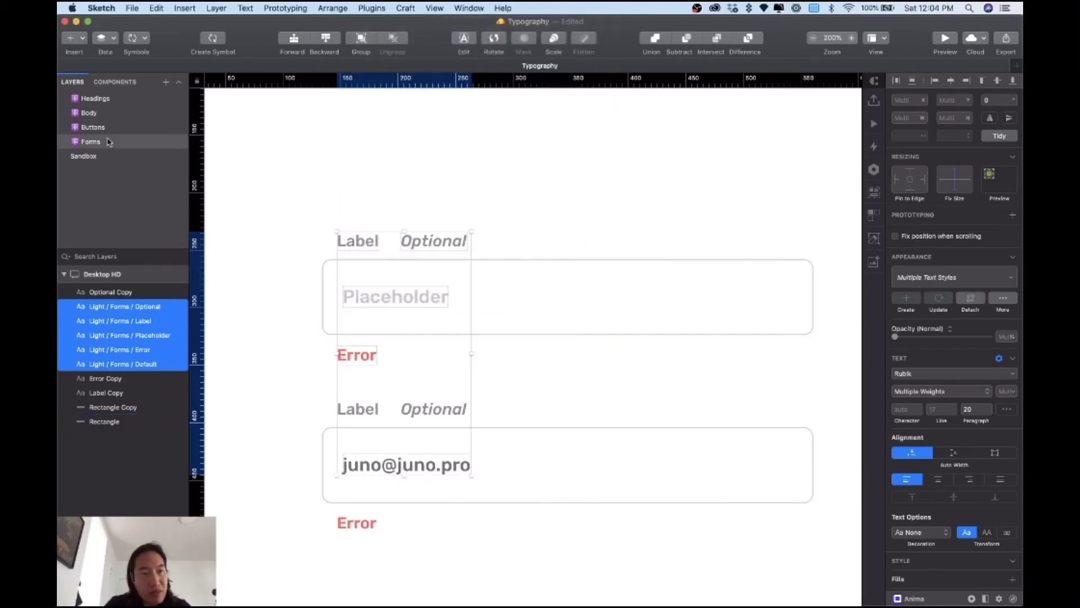
Step: Inspect the new Light > Forms group in the document's text styles list
{"action": "left_click", "coordinate": [116, 82]}
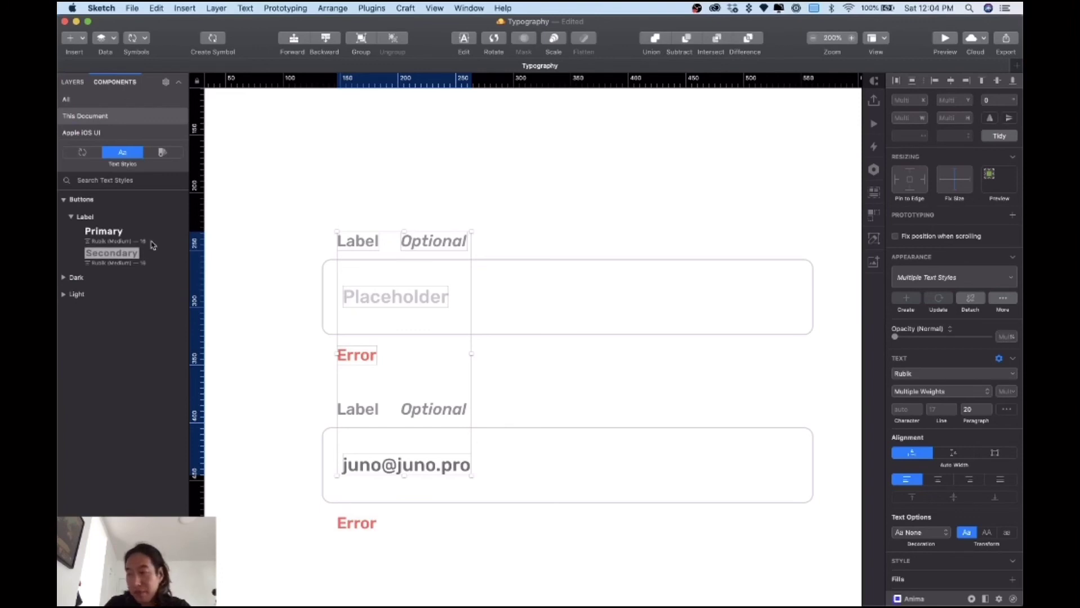
{"action": "left_click", "coordinate": [71, 217]}
{"action": "left_click", "coordinate": [64, 251]}
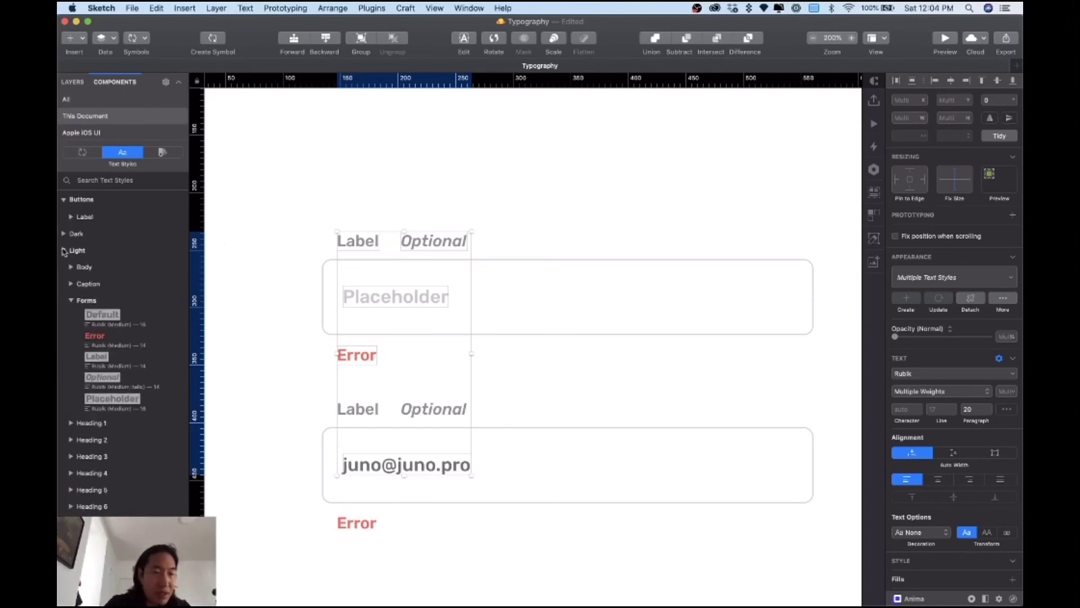
{"action": "left_click", "coordinate": [71, 301]}
{"action": "left_click", "coordinate": [72, 302]}
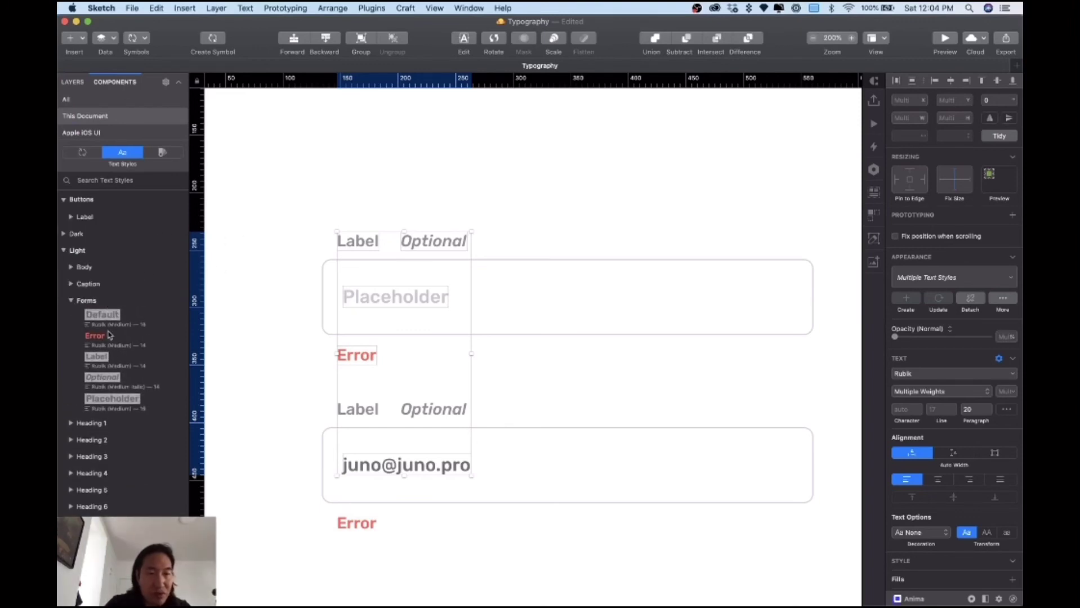
{"action": "left_click", "coordinate": [71, 302]}
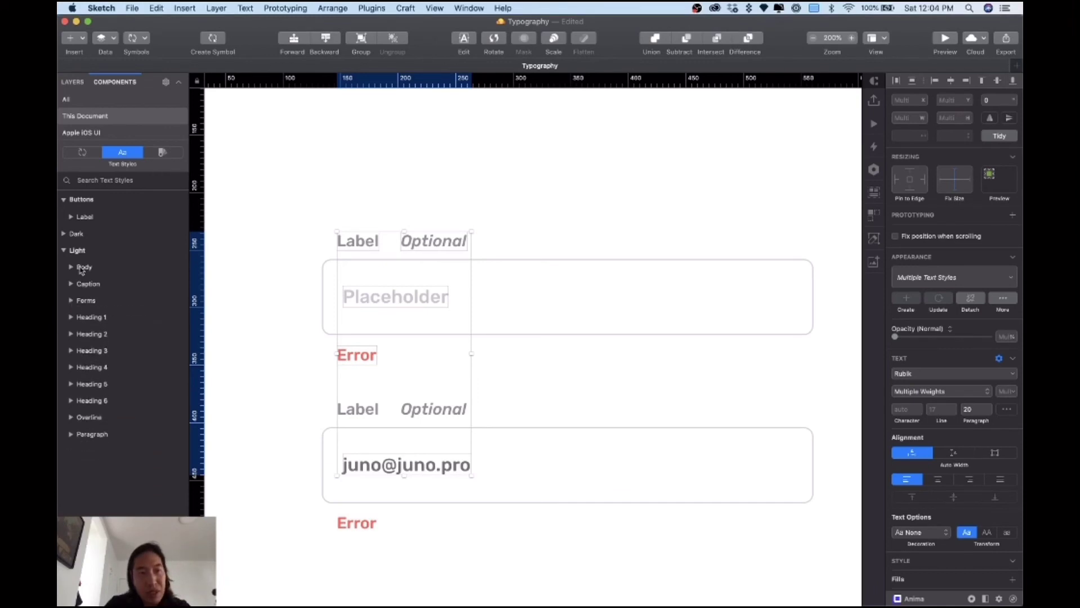
{"action": "left_click", "coordinate": [69, 198]}
{"action": "left_click", "coordinate": [65, 234]}
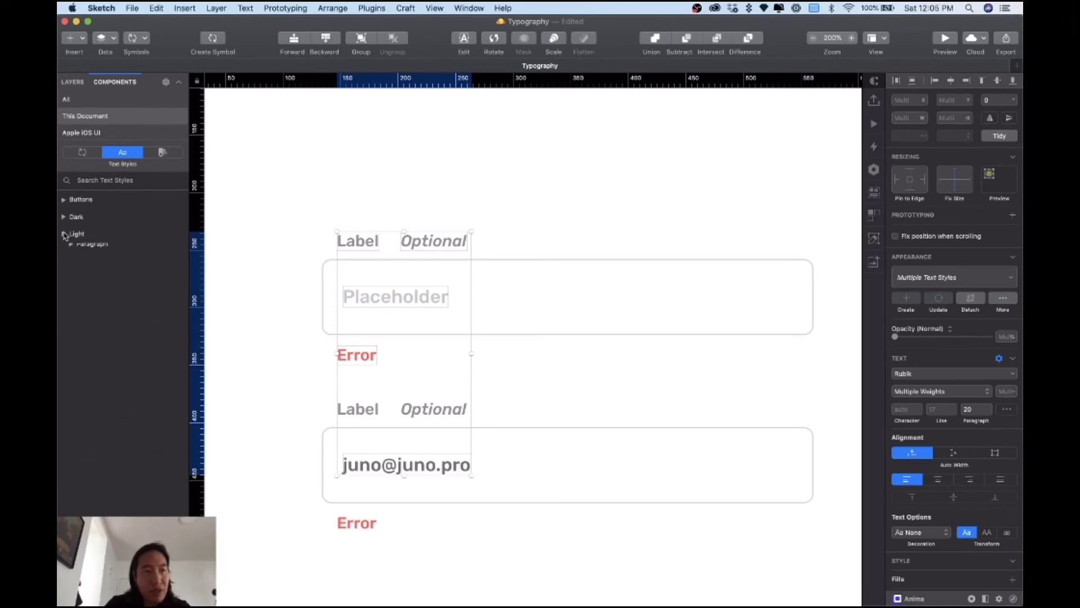
Step: Deselect the texts, flip through the Headings, Body and Buttons pages, and return to Forms
{"action": "left_click", "coordinate": [80, 84]}
{"action": "left_click", "coordinate": [405, 190]}
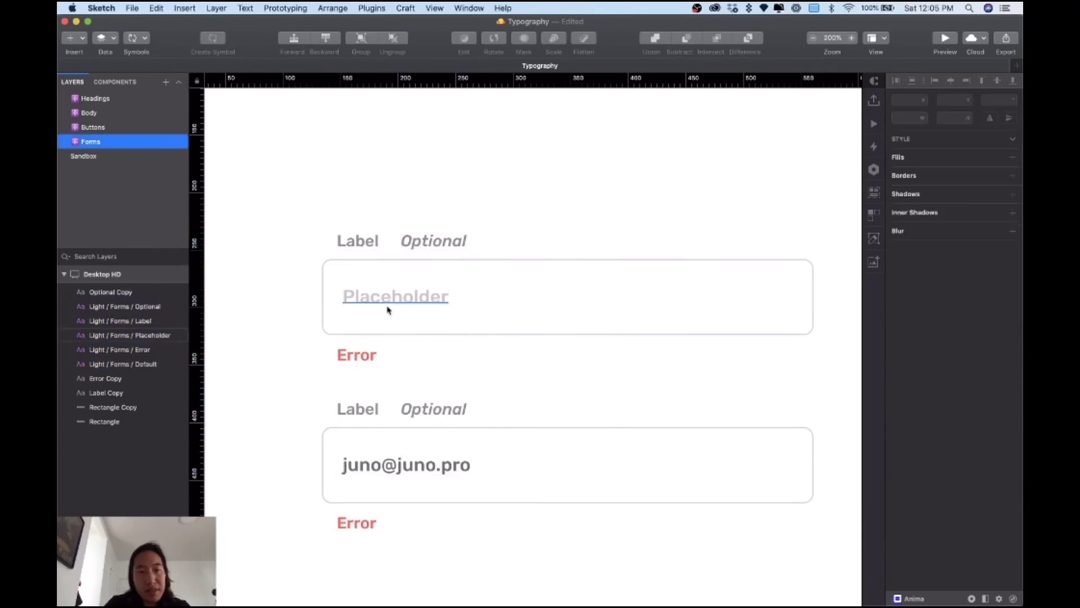
{"action": "left_click", "coordinate": [97, 129]}
{"action": "left_click", "coordinate": [97, 114]}
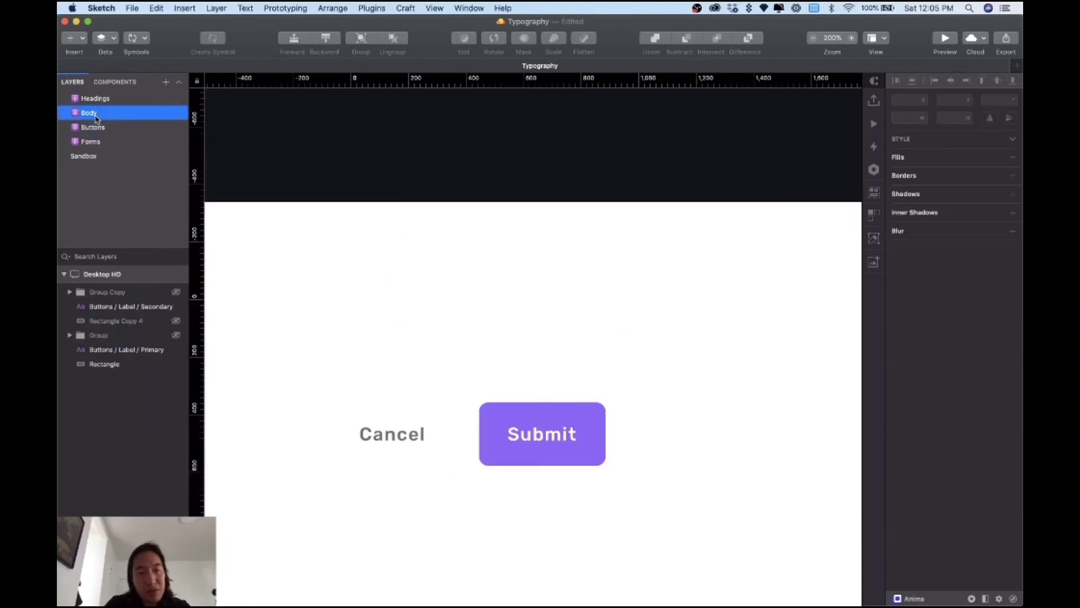
{"action": "left_click", "coordinate": [98, 143]}
{"action": "left_click", "coordinate": [97, 127]}
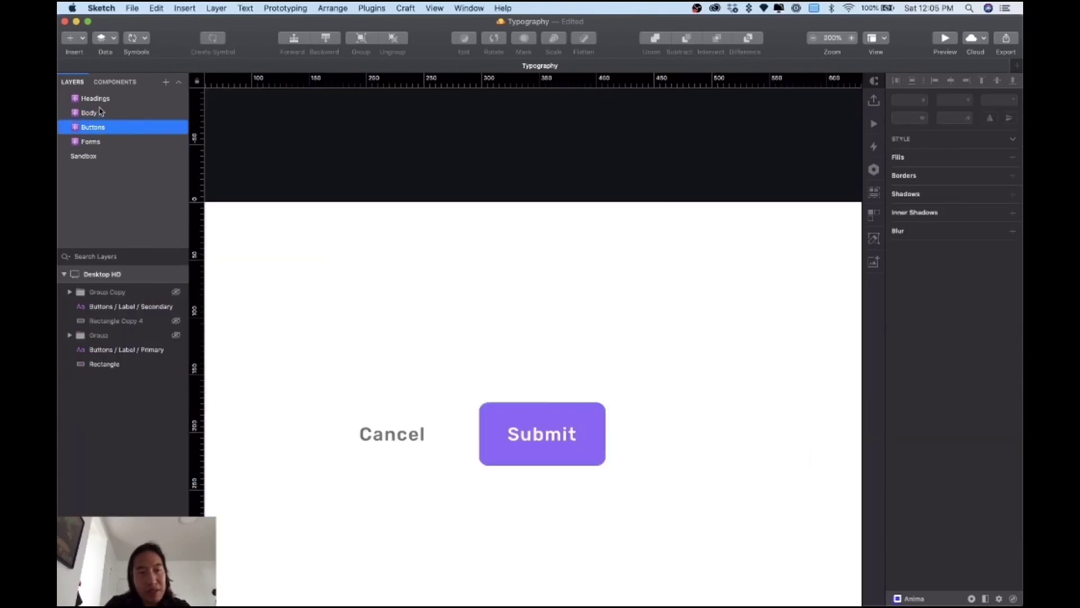
{"action": "left_click", "coordinate": [98, 100]}
{"action": "left_click", "coordinate": [95, 115]}
{"action": "left_click", "coordinate": [97, 127]}
{"action": "left_click", "coordinate": [98, 143]}
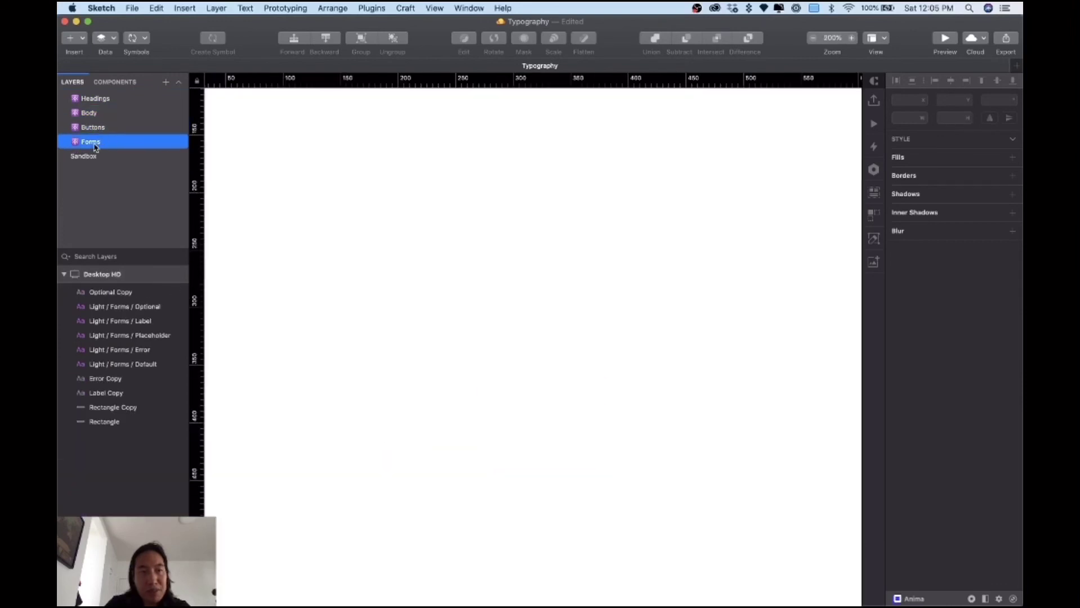